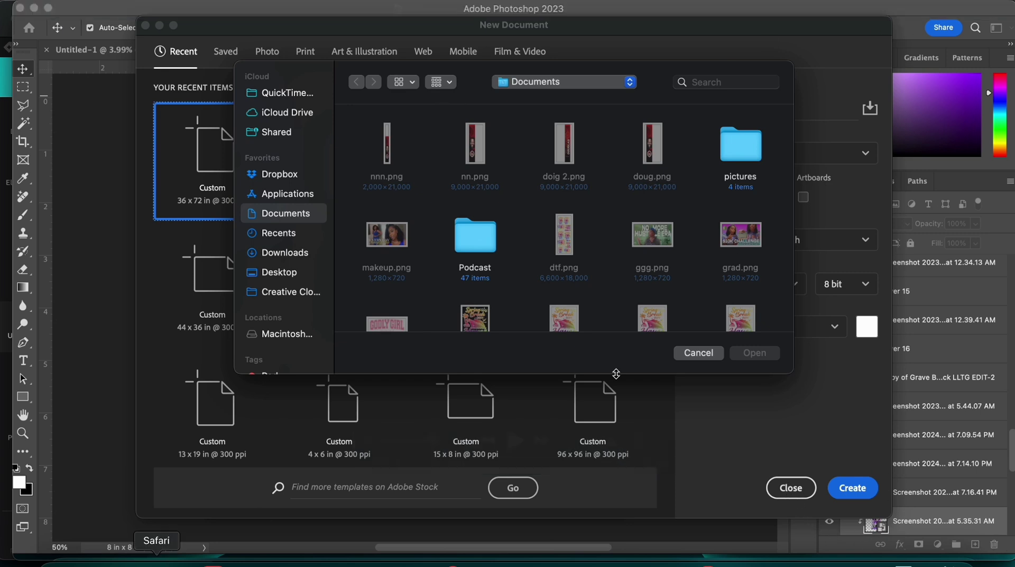
Switch to Safari and open etsy.com in place of the silver frame search
click(164, 535)
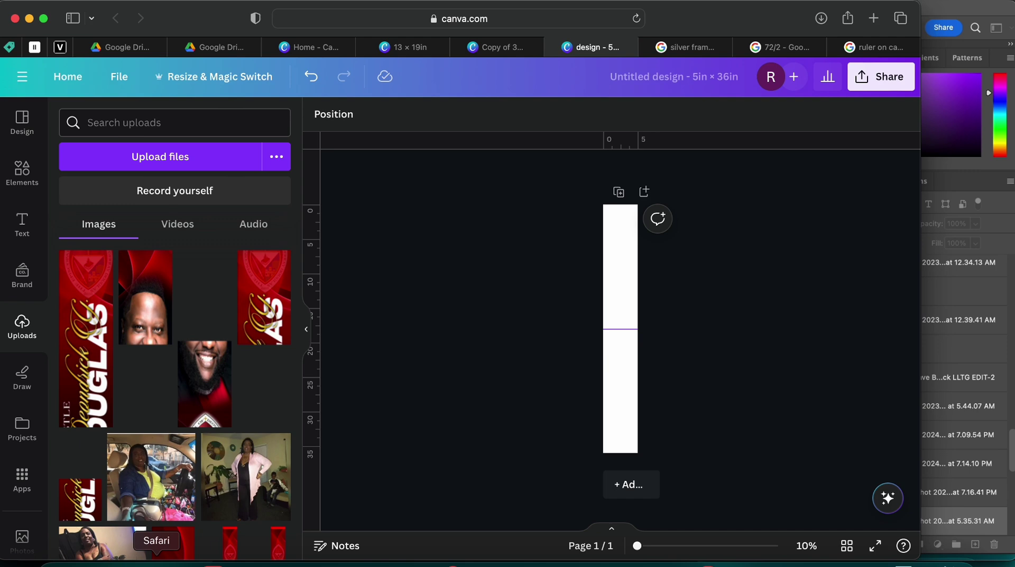
click(676, 51)
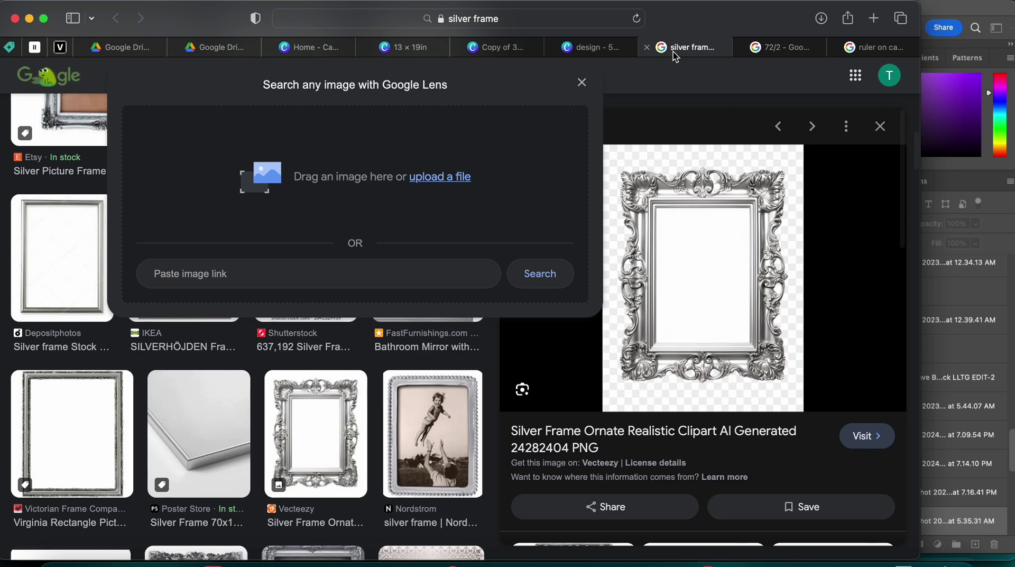
click(516, 18)
text(etsy.com)
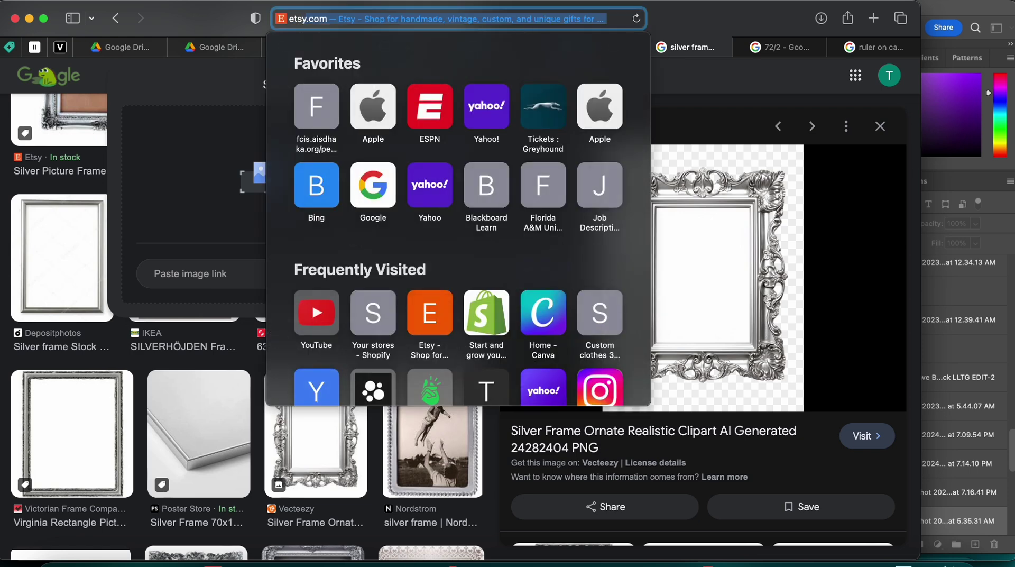
key(Return)
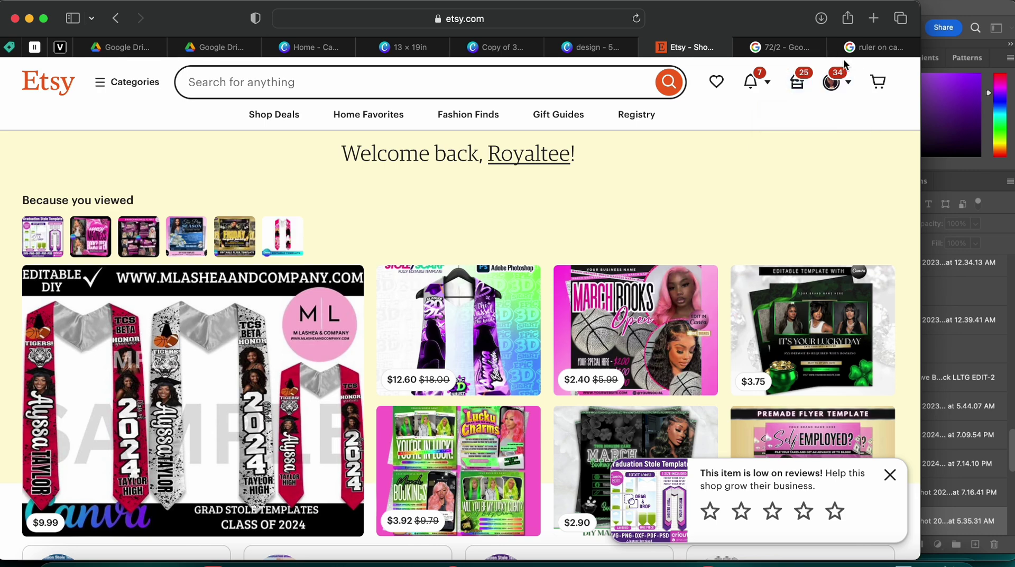
Open the Etsy purchases and view the listing of the purchased Graduation Stole Template Bundle
click(832, 81)
click(759, 175)
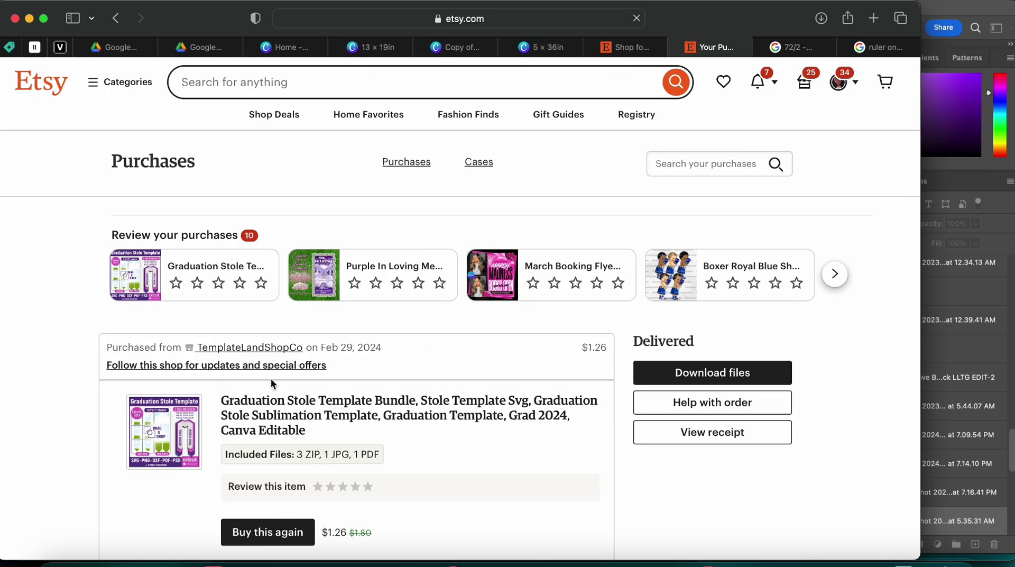
click(271, 411)
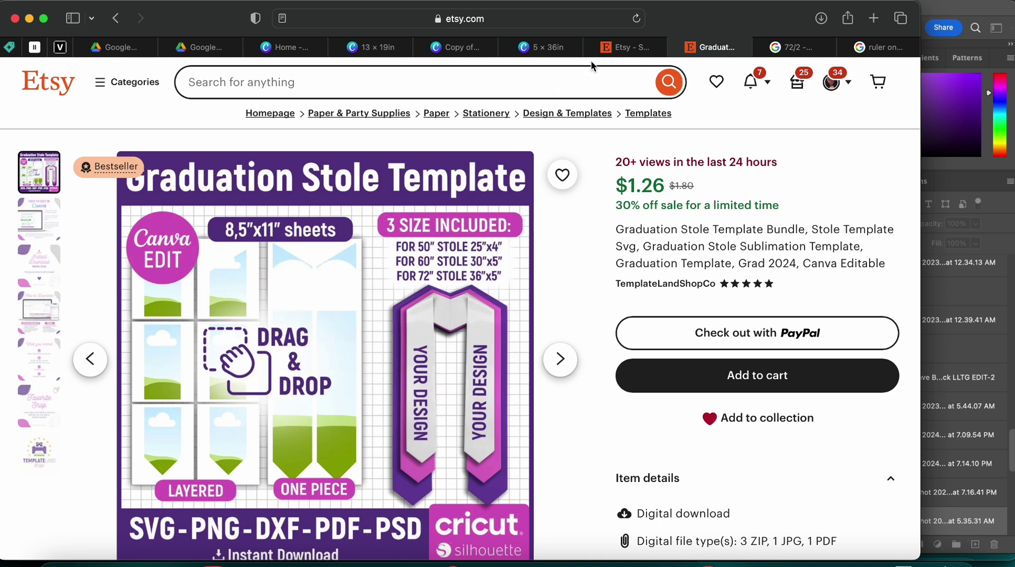
Return to Canva's home page and open the recent red 5 x 42 in "Copy of Copy of Canva Grad Stole 07" design
click(545, 46)
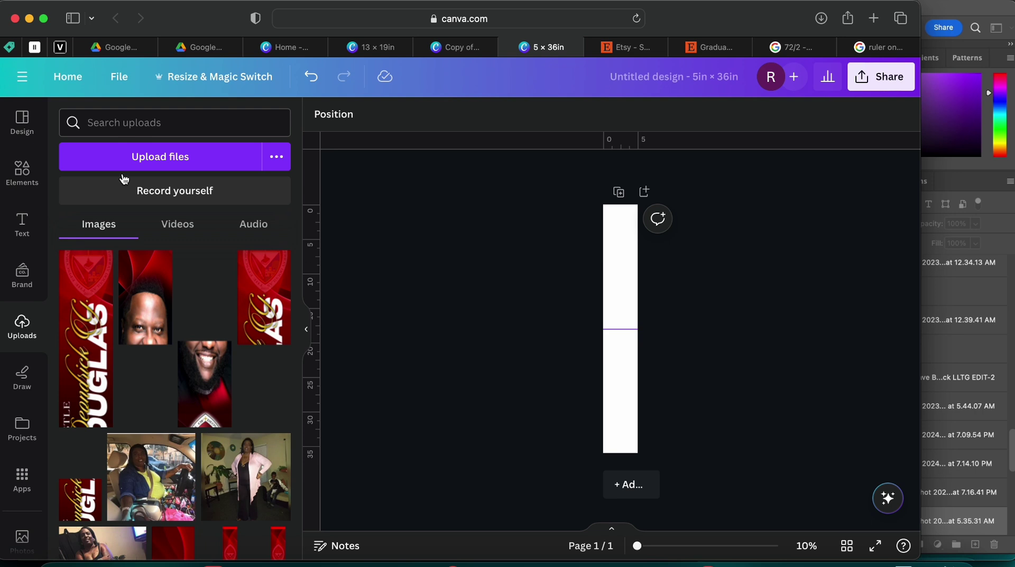
click(68, 76)
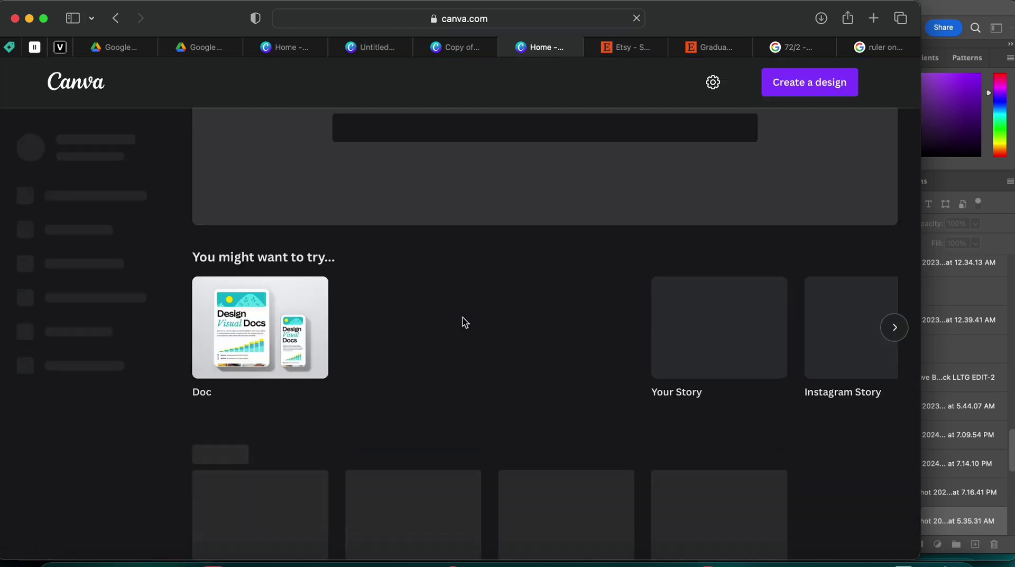
scroll(463, 320, down, 8)
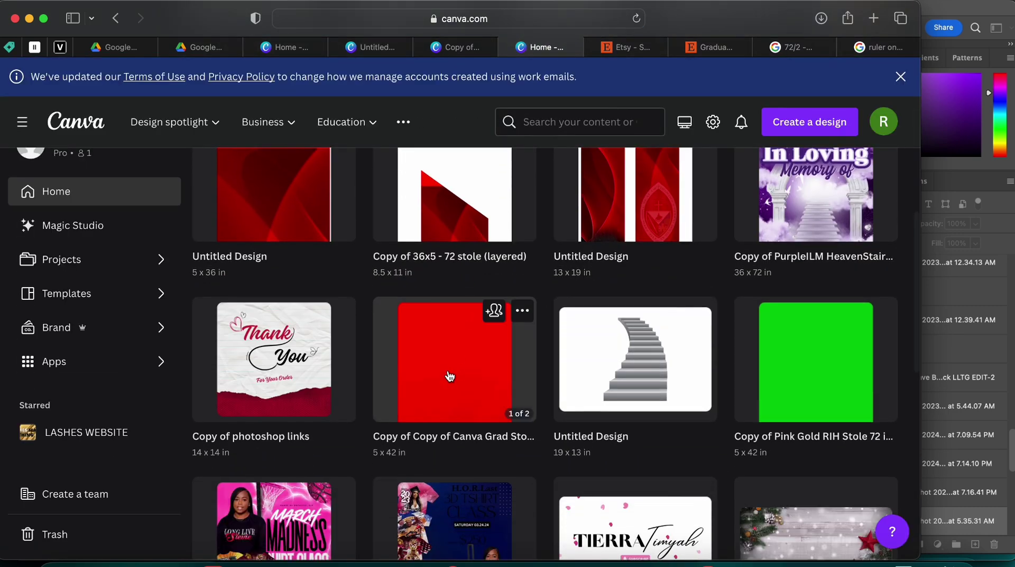
click(451, 373)
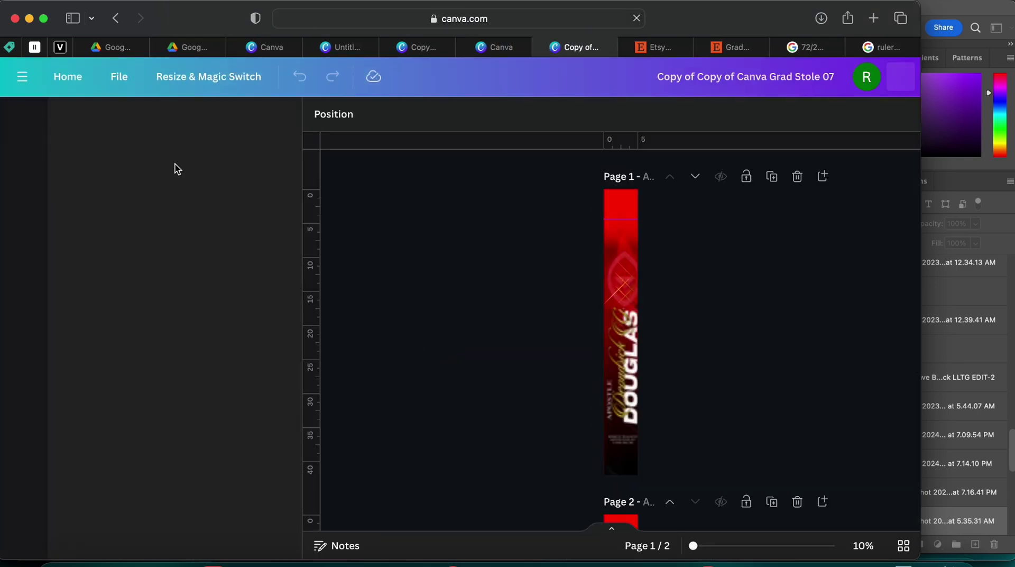
From the Canva home page, make a copy of the two-page "Copy of Canva Grad Stole 07" design and open that copy
click(66, 75)
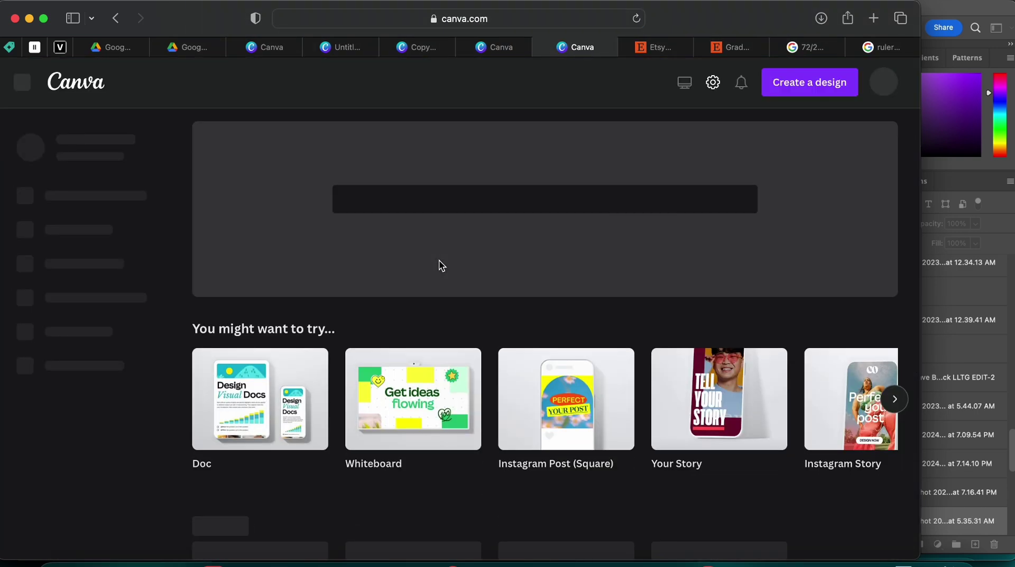
scroll(439, 262, down, 10)
scroll(439, 260, down, 10)
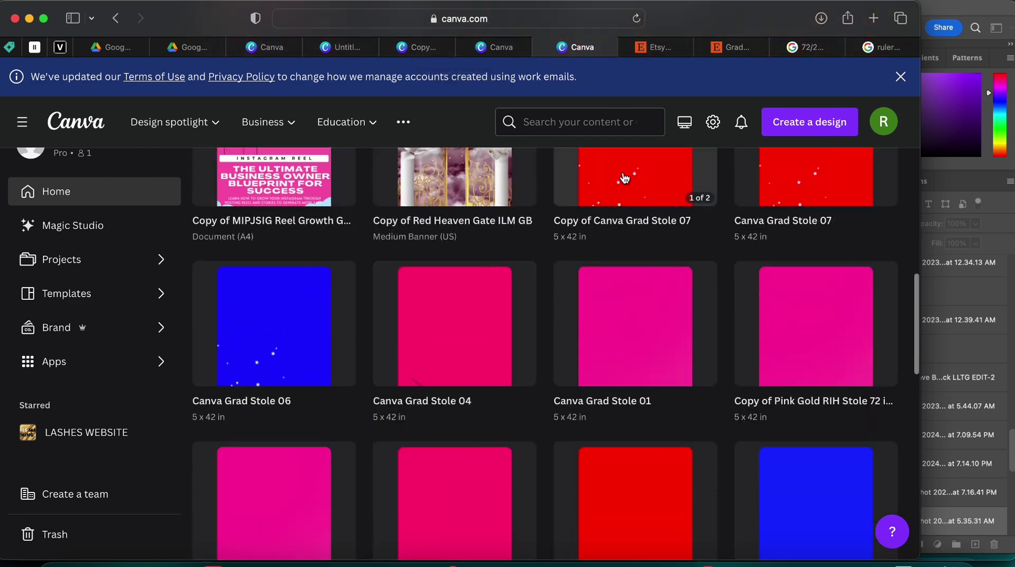
scroll(656, 190, up, 3)
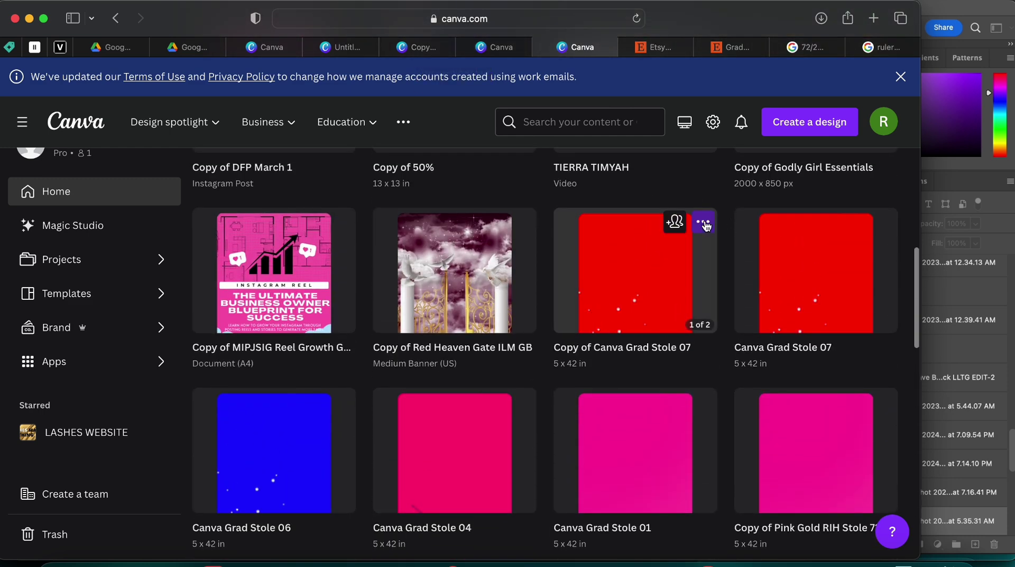
click(704, 222)
click(747, 362)
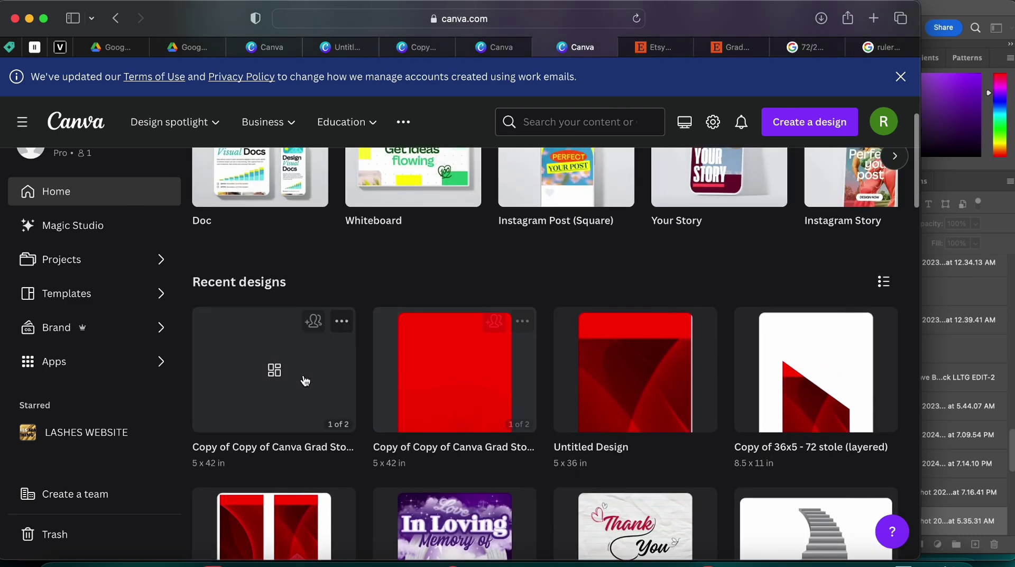
click(305, 380)
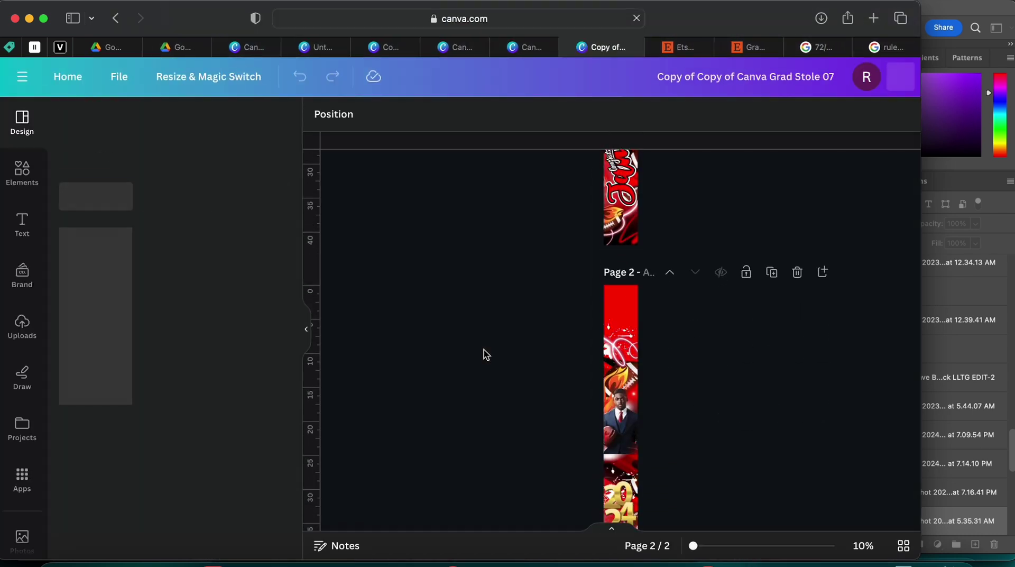
scroll(487, 353, up, 10)
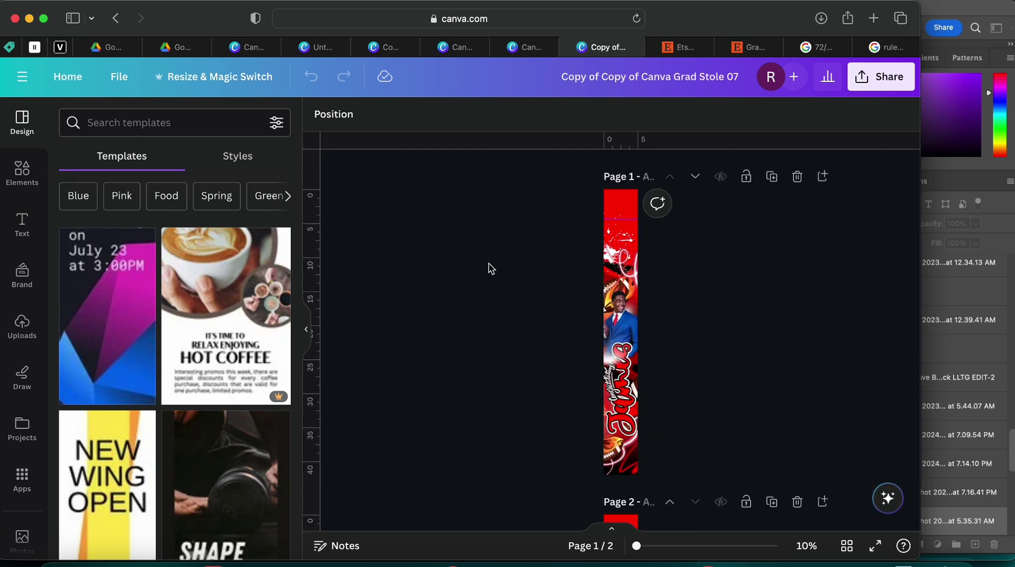
Resize all pages of this stole design to a custom height of 36 in, changing the existing design, and check both pages
click(193, 87)
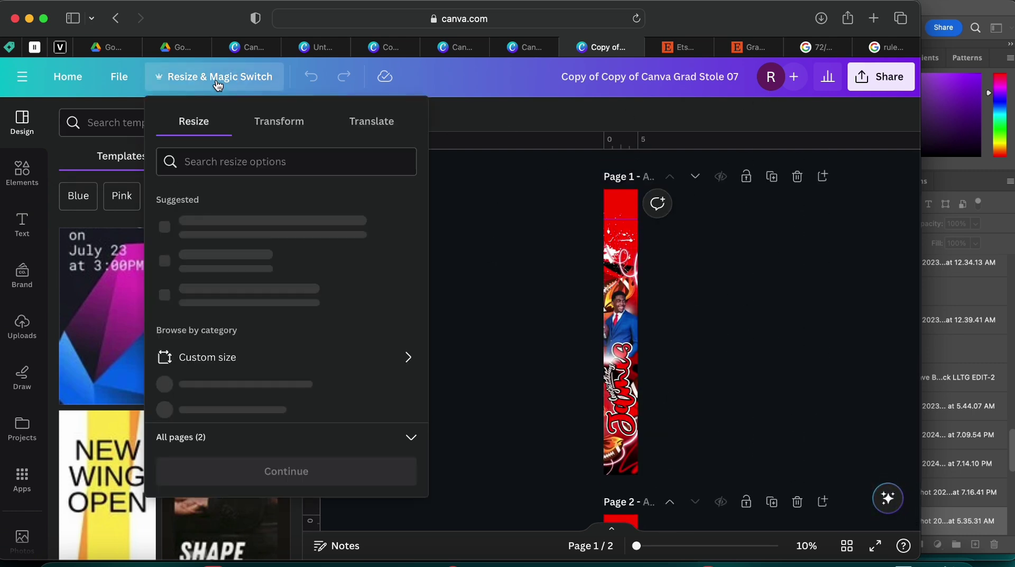
click(203, 339)
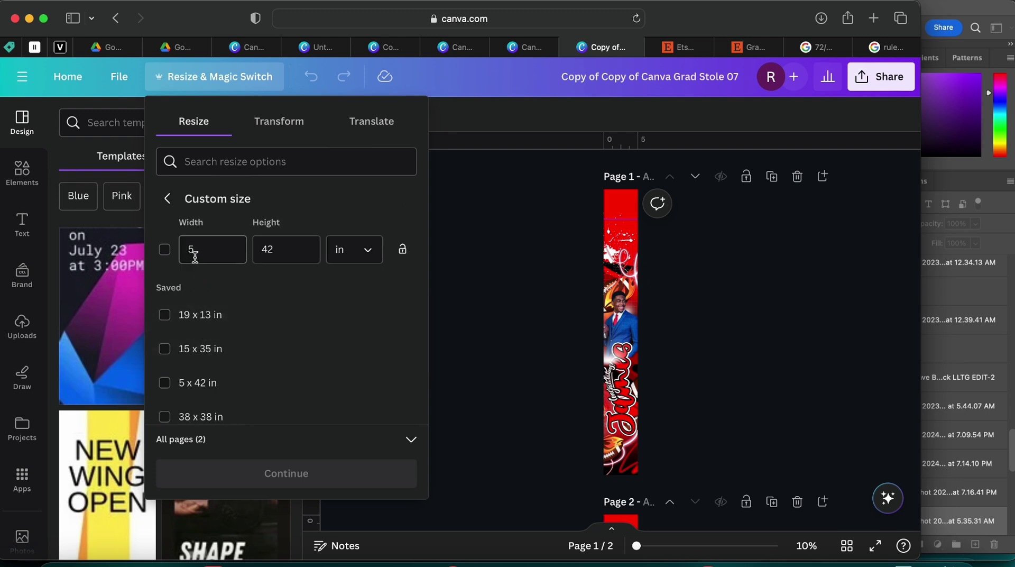
click(302, 247)
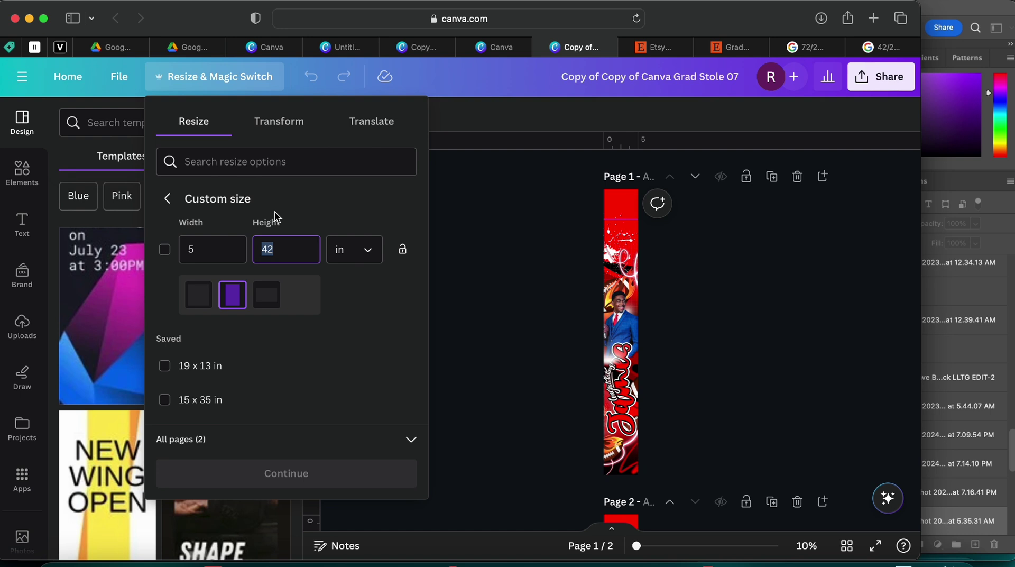
text(36)
click(291, 477)
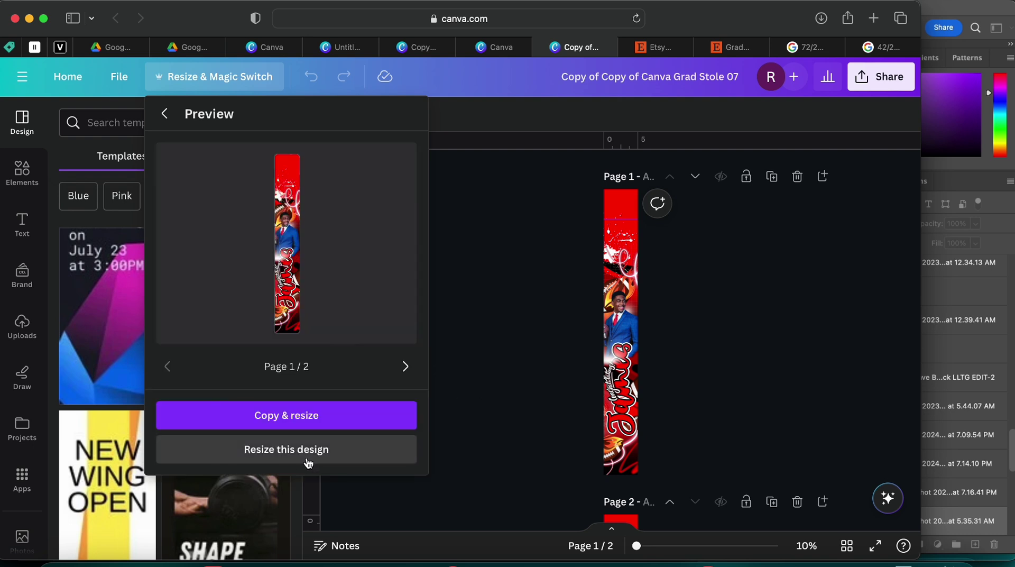
click(309, 463)
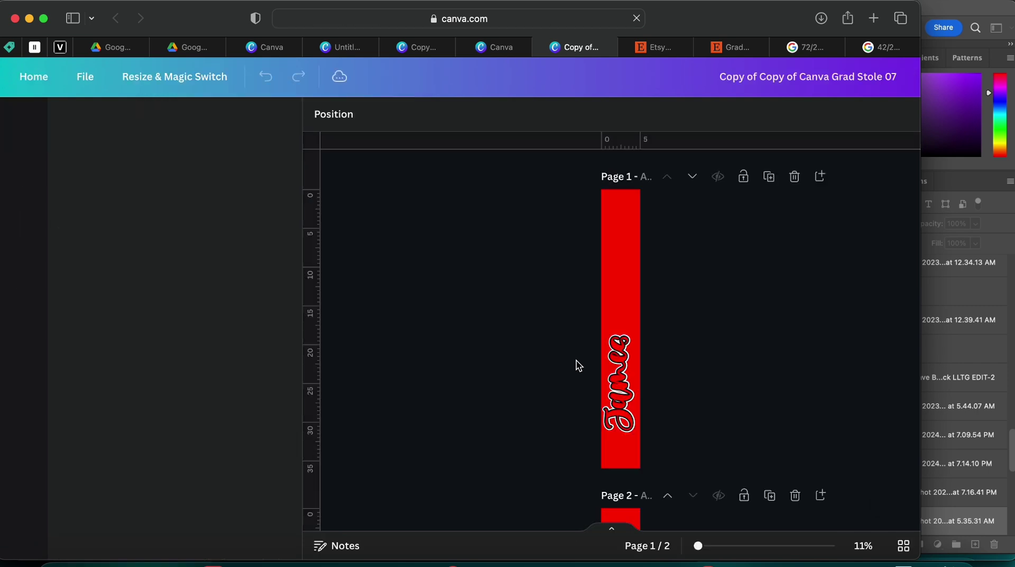
click(519, 393)
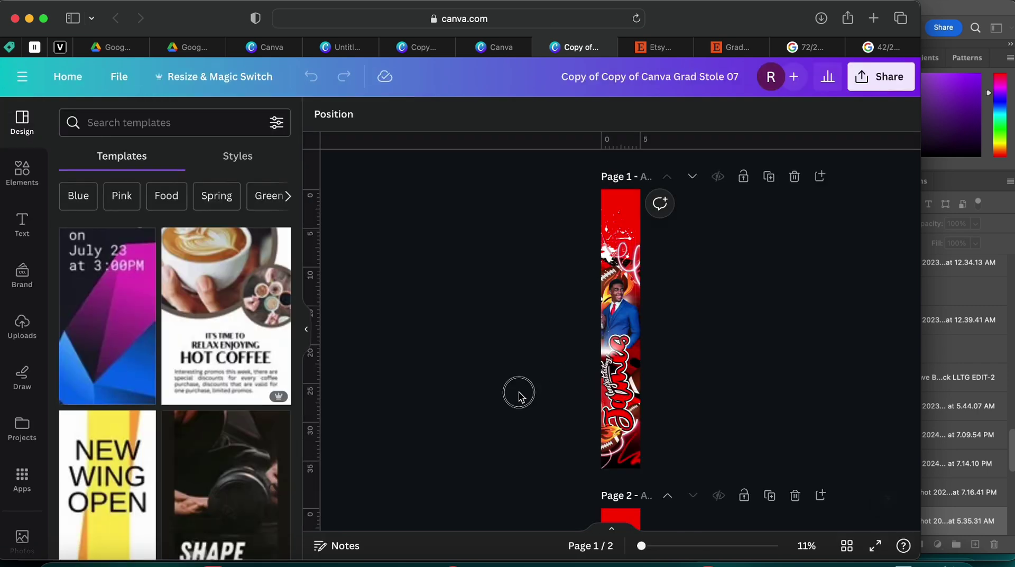
scroll(519, 393, down, 6)
scroll(521, 395, up, 5)
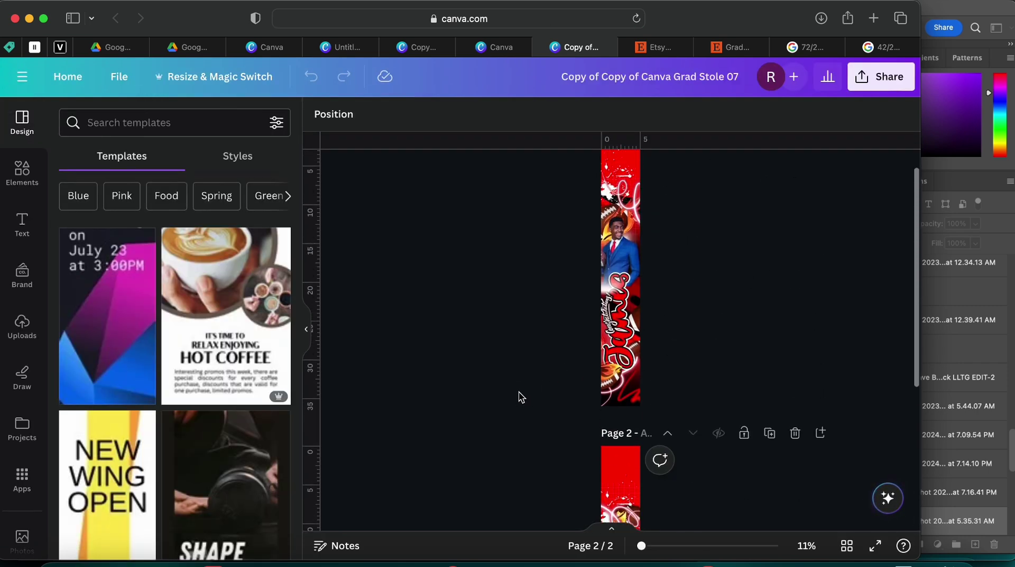
scroll(520, 396, up, 2)
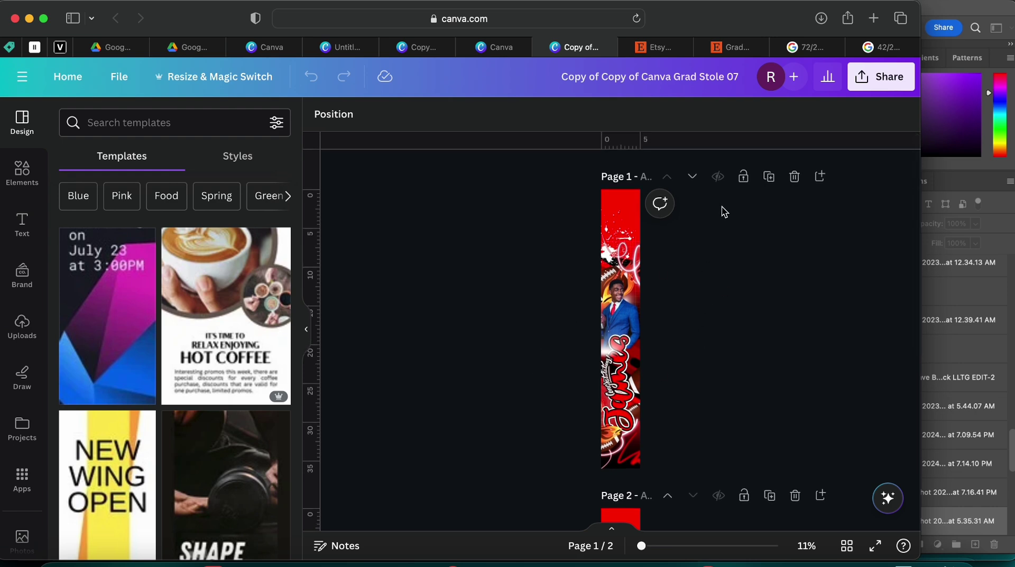
Download all pages of the resized stole design as PNG at size 1
click(881, 83)
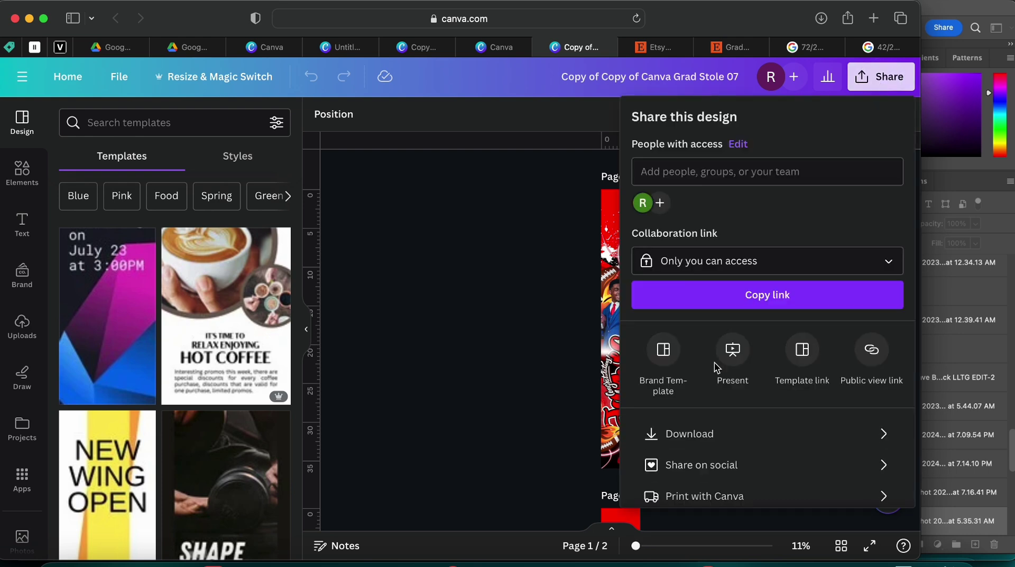
click(679, 434)
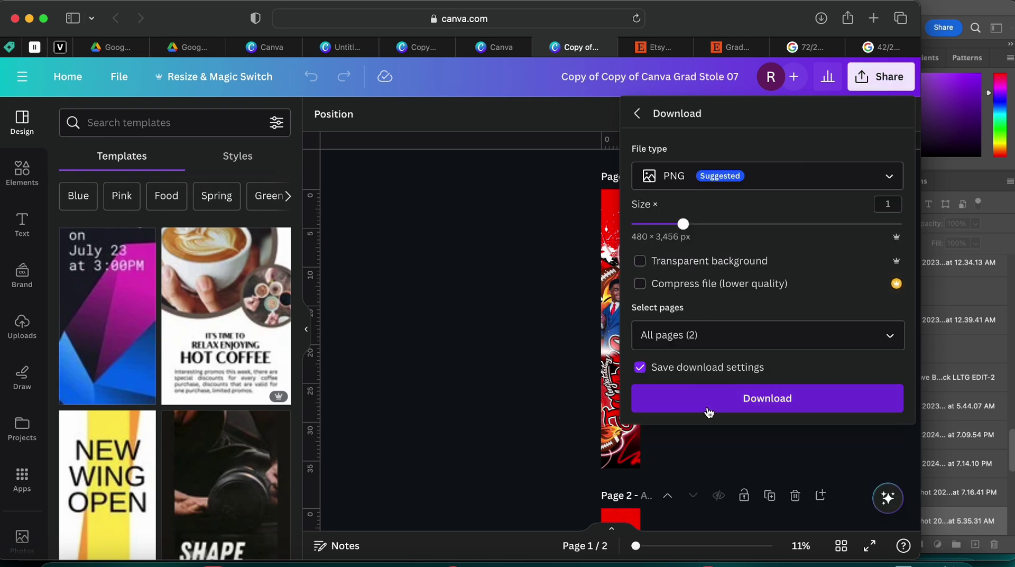
click(710, 411)
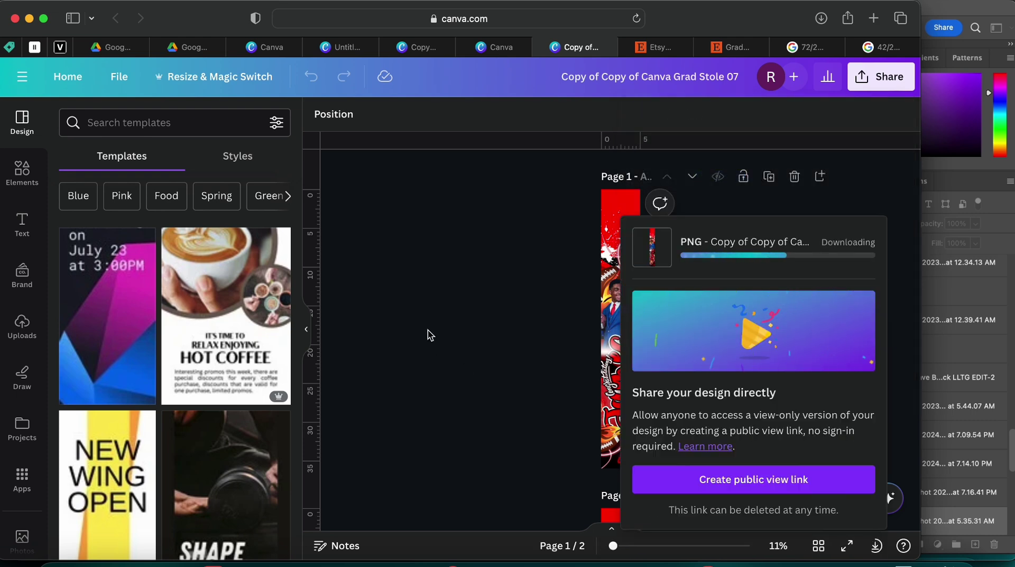
Create a new blank Canva design with a custom size of 5 x 36 in
click(492, 48)
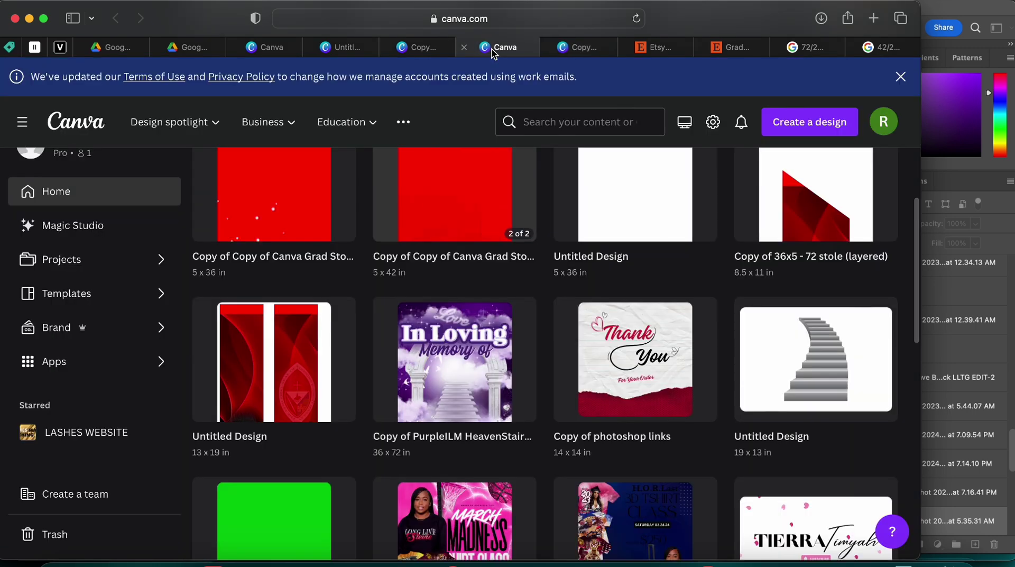
click(813, 130)
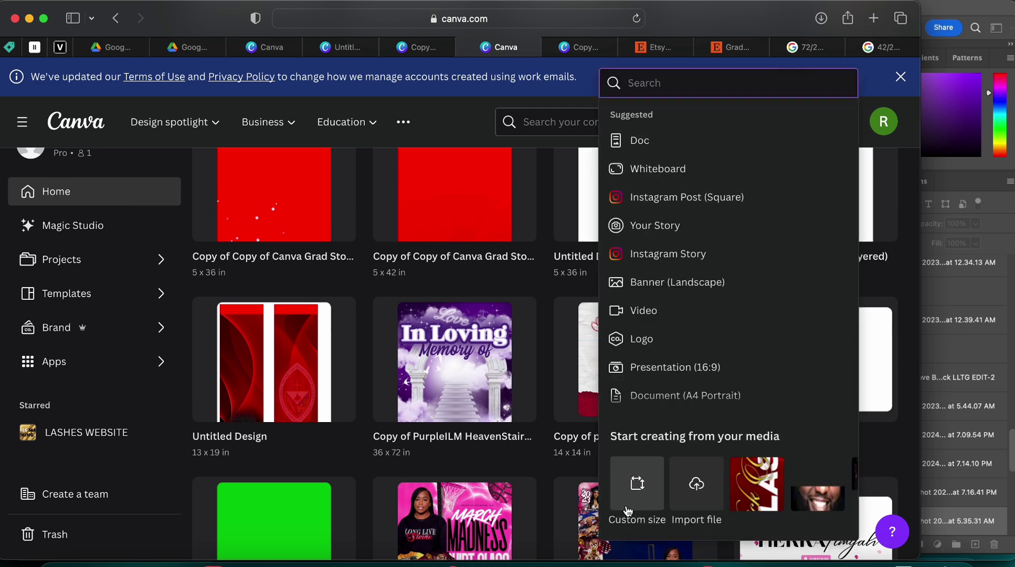
click(627, 511)
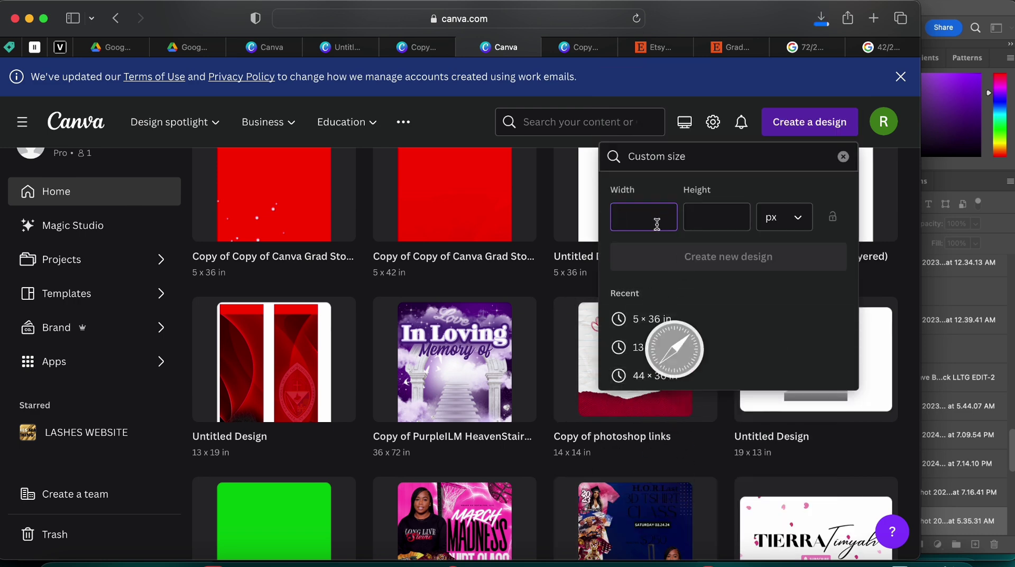
click(793, 218)
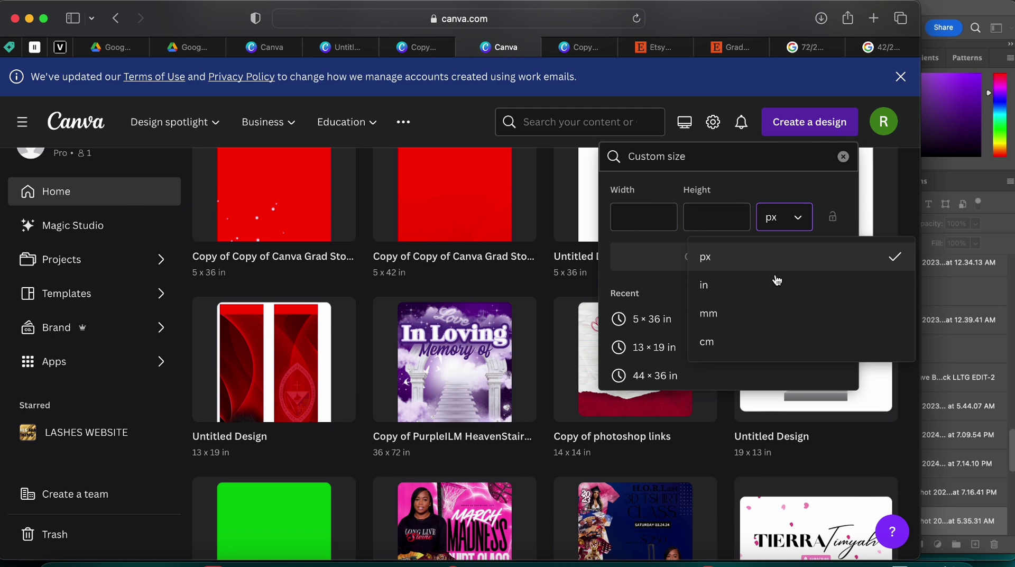
click(749, 295)
click(620, 218)
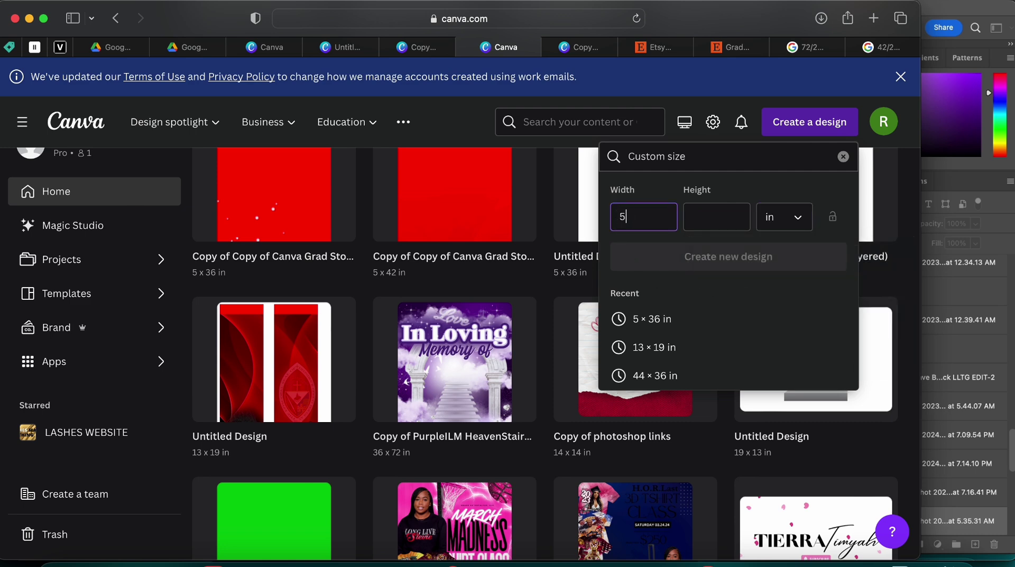
click(694, 218)
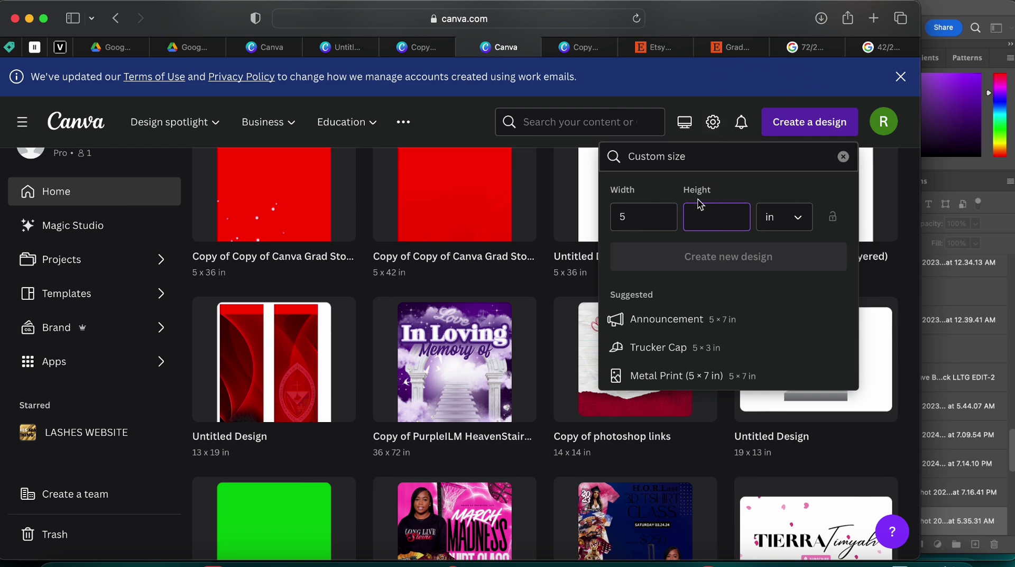
text(36)
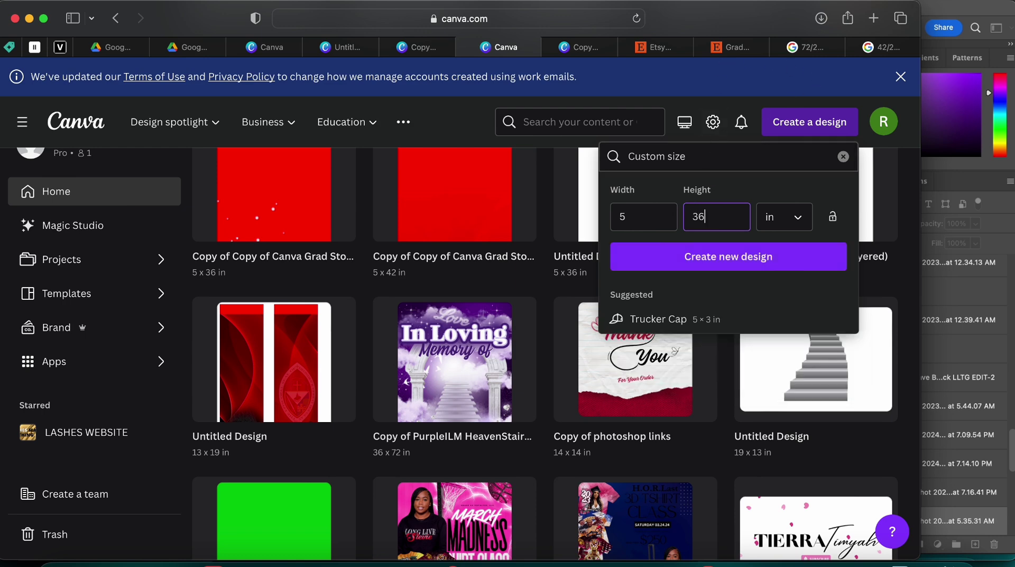
key(shift+Tab)
click(729, 259)
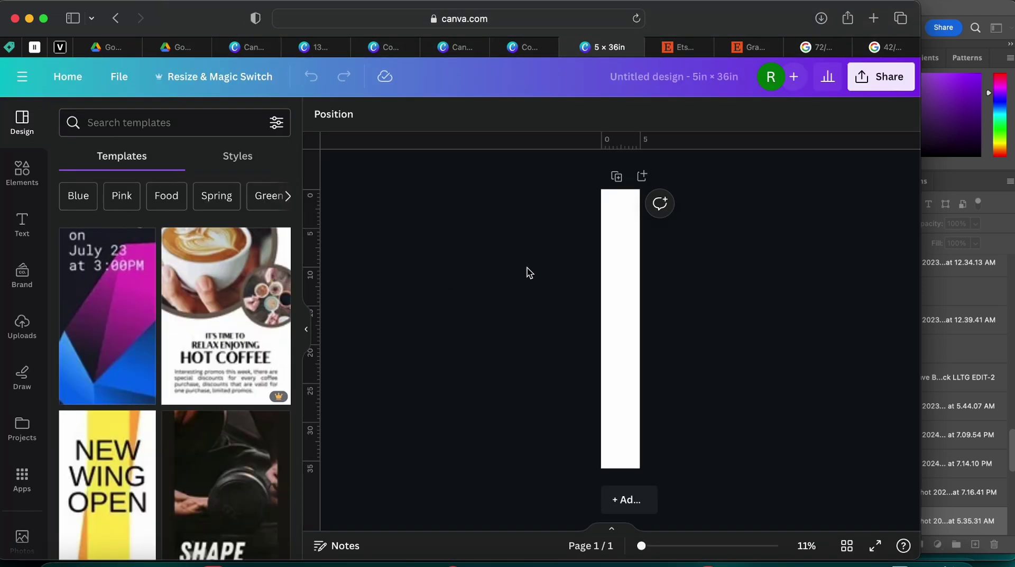
Switch to the Google calculator and divide 72 by 2 to work out the length of one stole panel
click(882, 49)
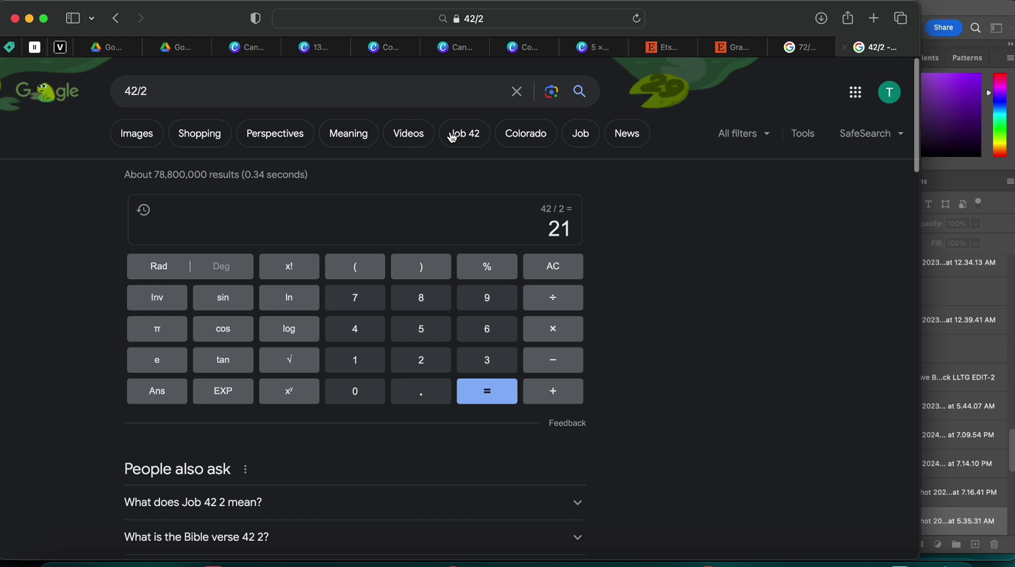
text(7)
click(415, 360)
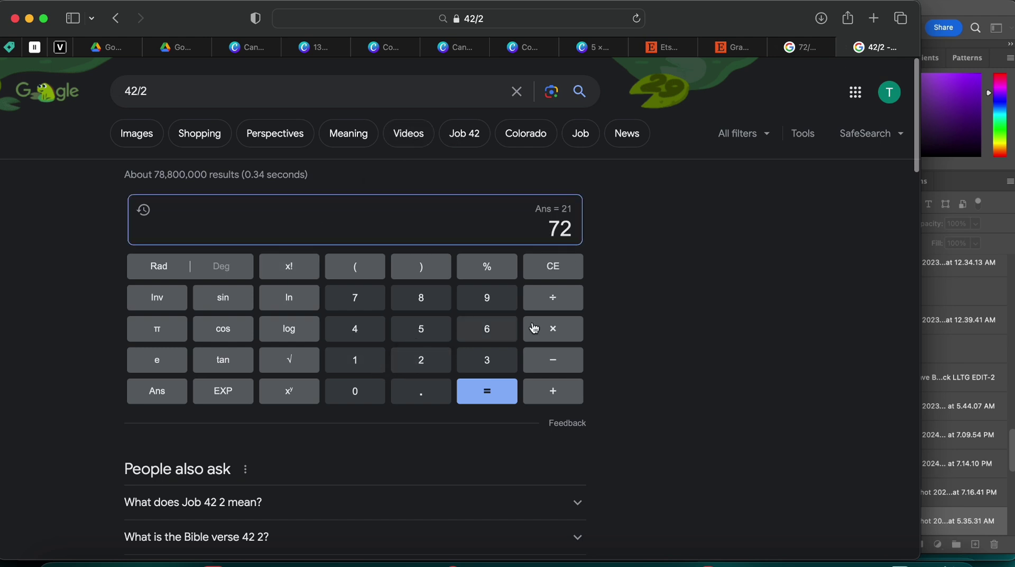
click(555, 298)
click(421, 360)
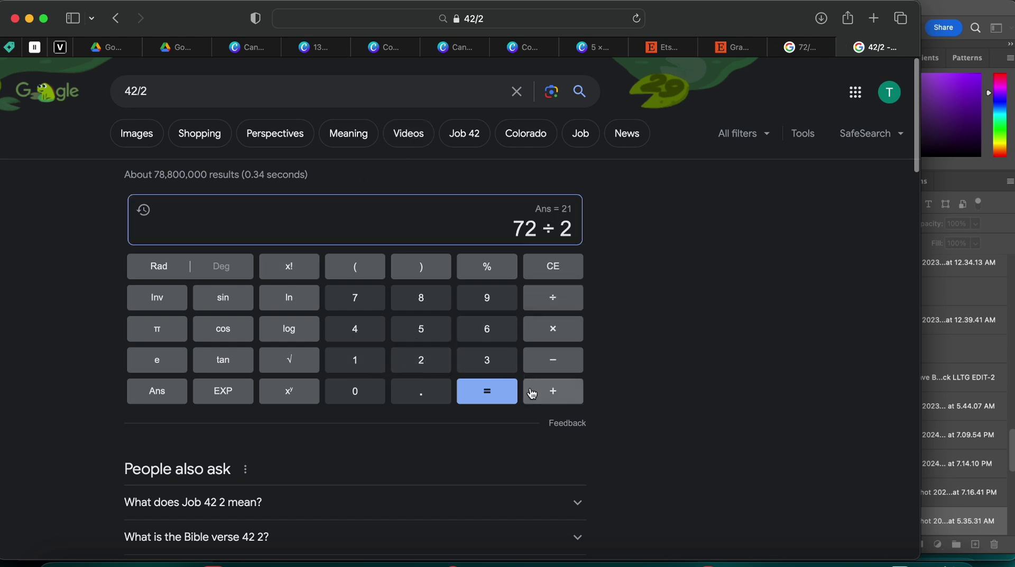
click(487, 392)
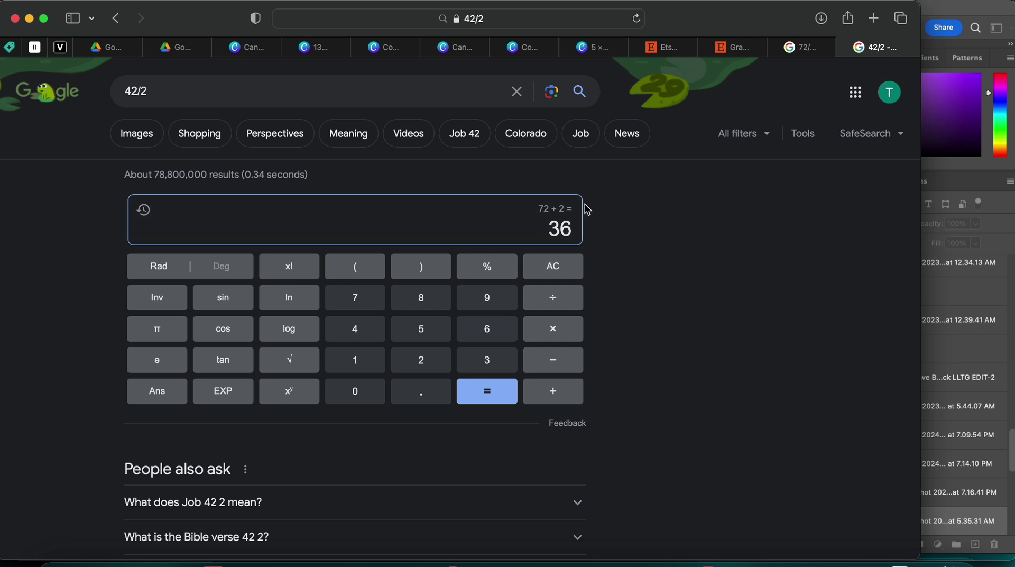
Compare the stole sizes on the Etsy graduation stole template listing, and return to the blank 5 x 36 in design
click(594, 47)
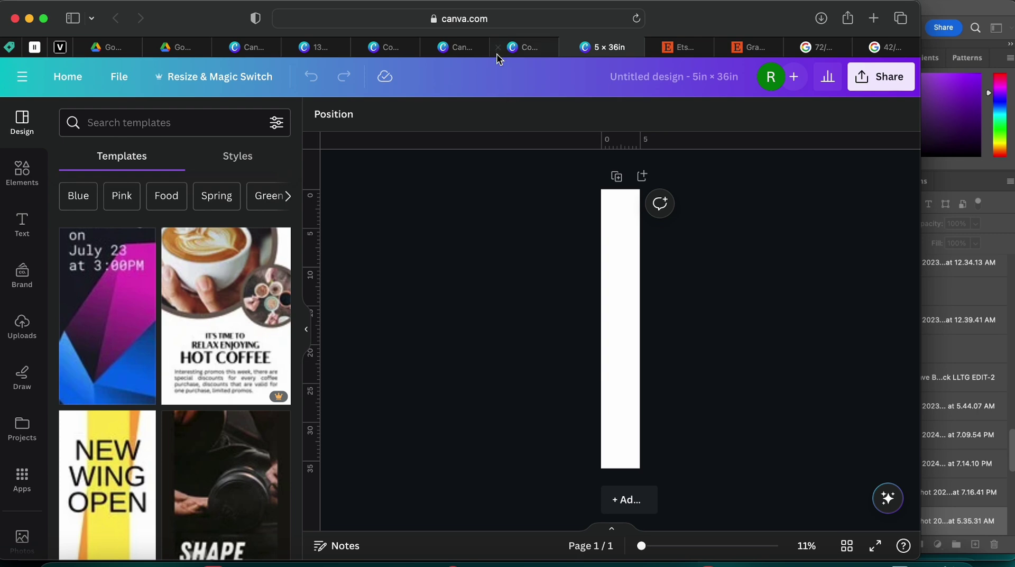
click(525, 46)
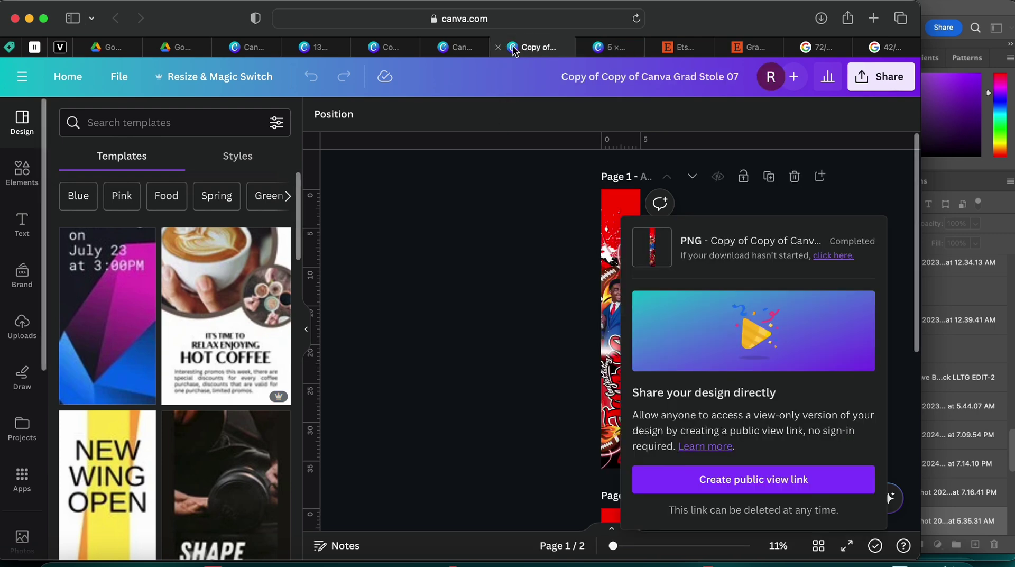
click(748, 47)
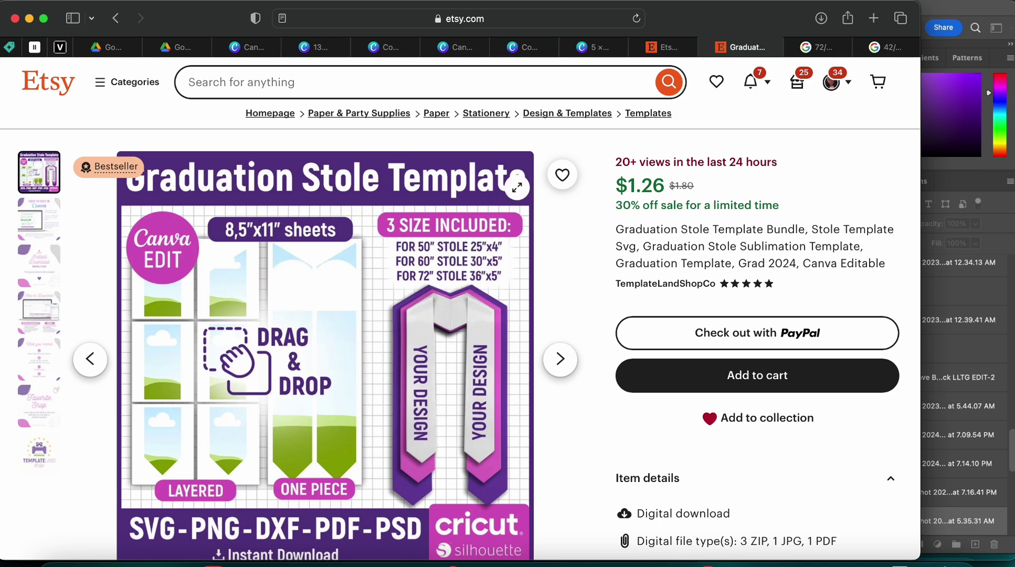
click(579, 53)
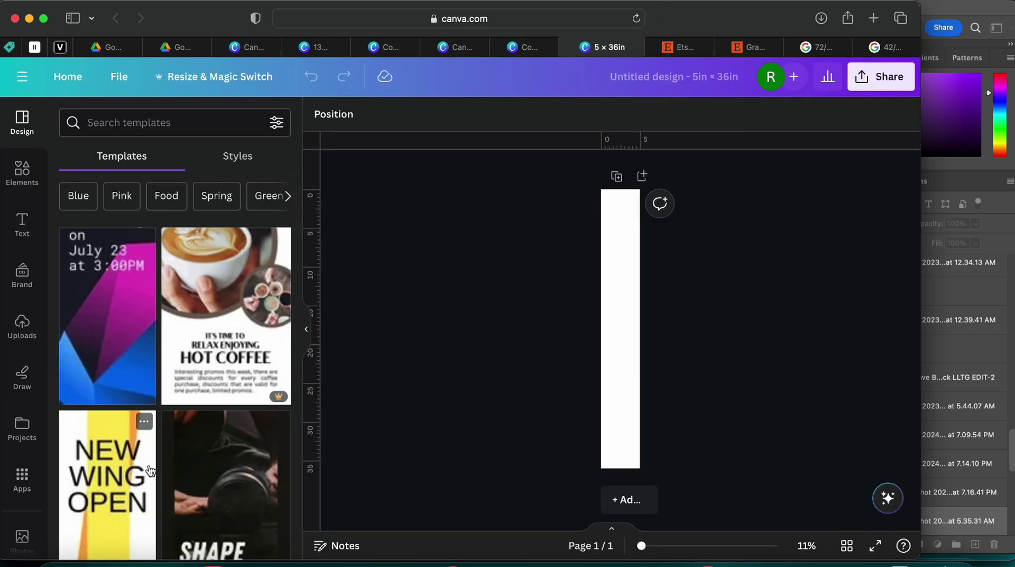
Upload 1.png and 2.png from the downloaded stole folder in Finder, and place 1.png on the blank page
key(super+Tab)
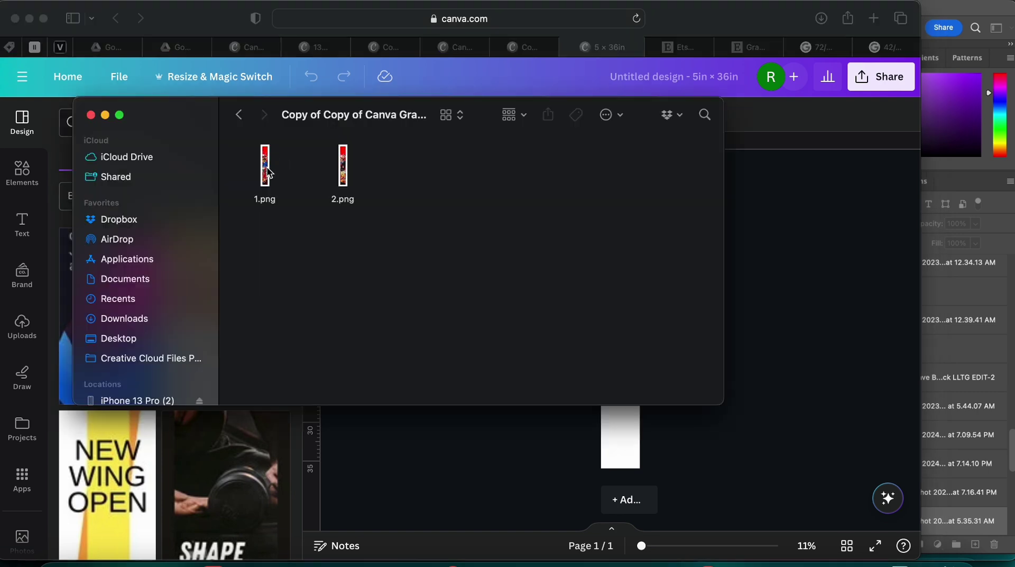
drag(386, 164, 201, 479)
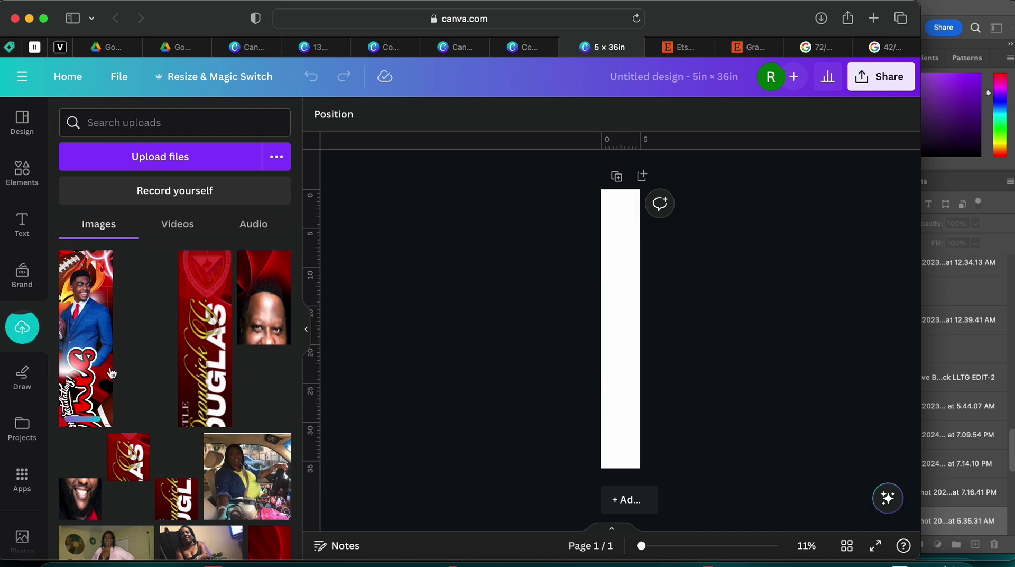
click(88, 341)
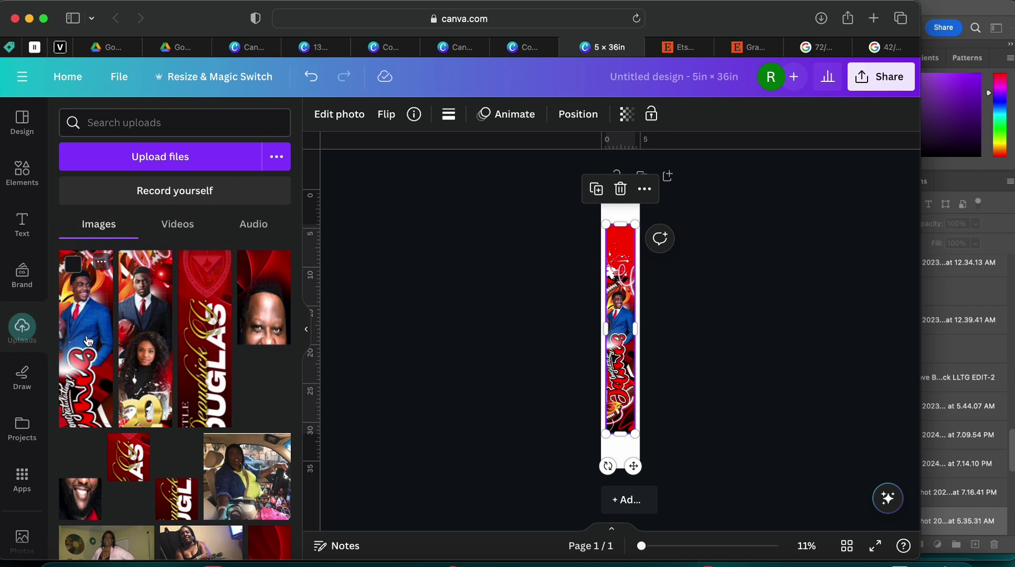
Enlarge the placed panel image to fill the whole 5 x 36 in page
drag(607, 227, 600, 189)
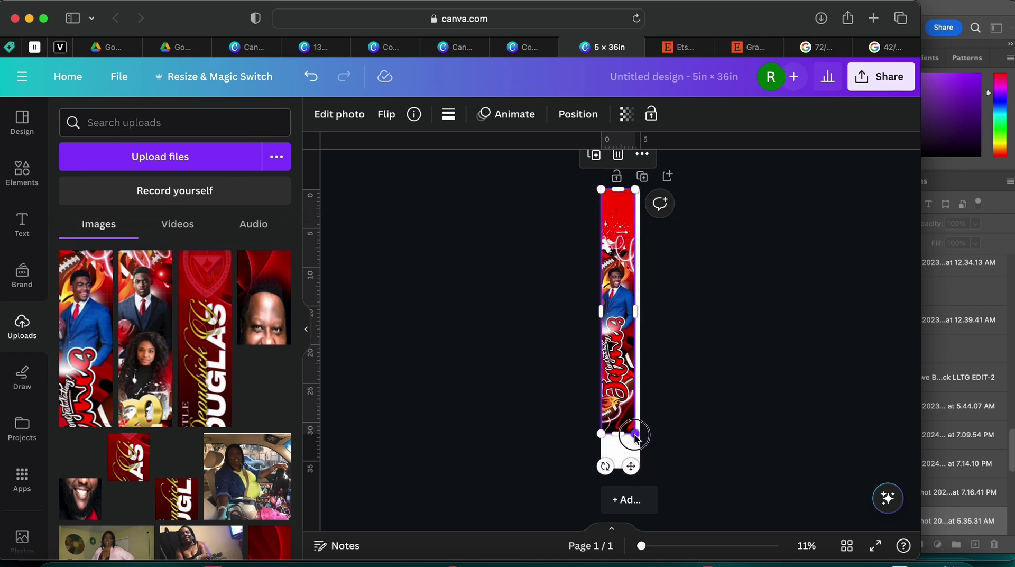
drag(636, 435, 641, 469)
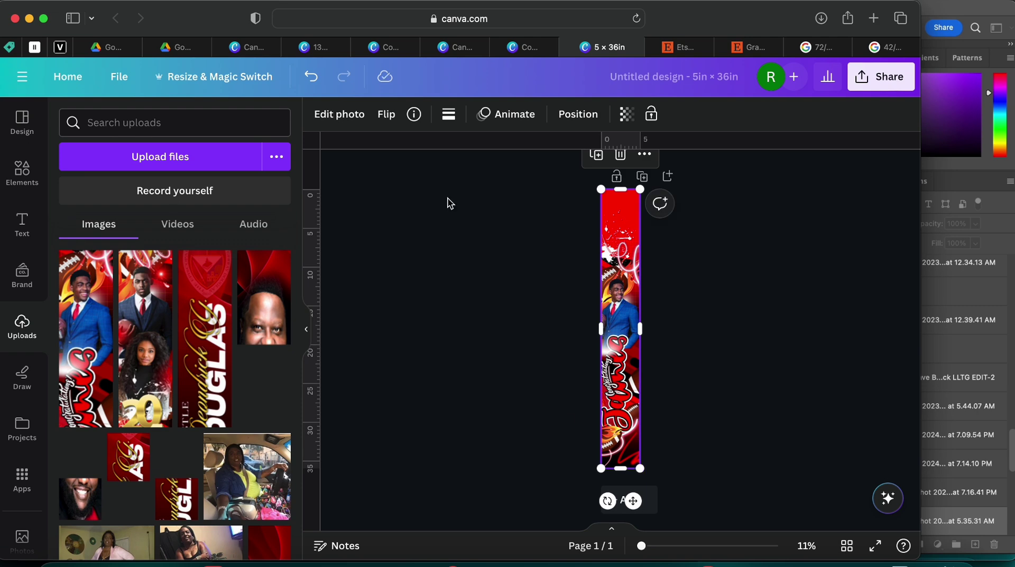
click(480, 215)
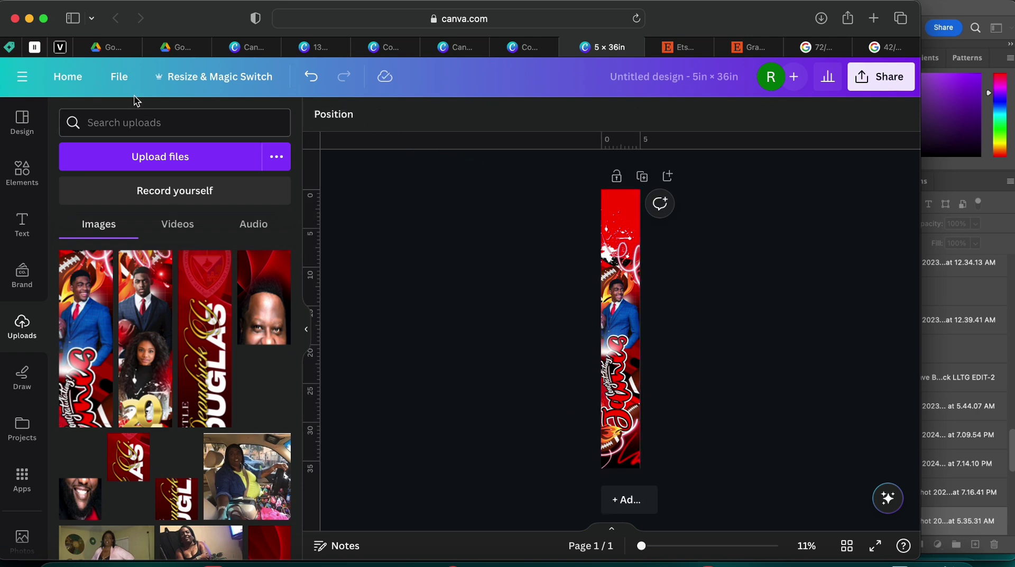
Check the rulers and guides setting, and place a horizontal guide across the panel at about 18.5 in
click(118, 77)
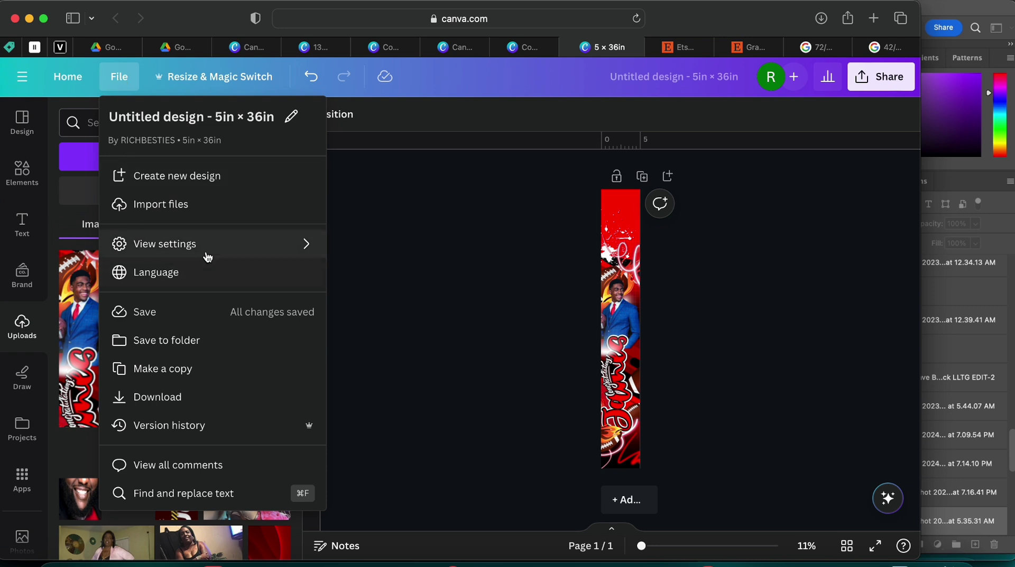
mouse_move(216, 251)
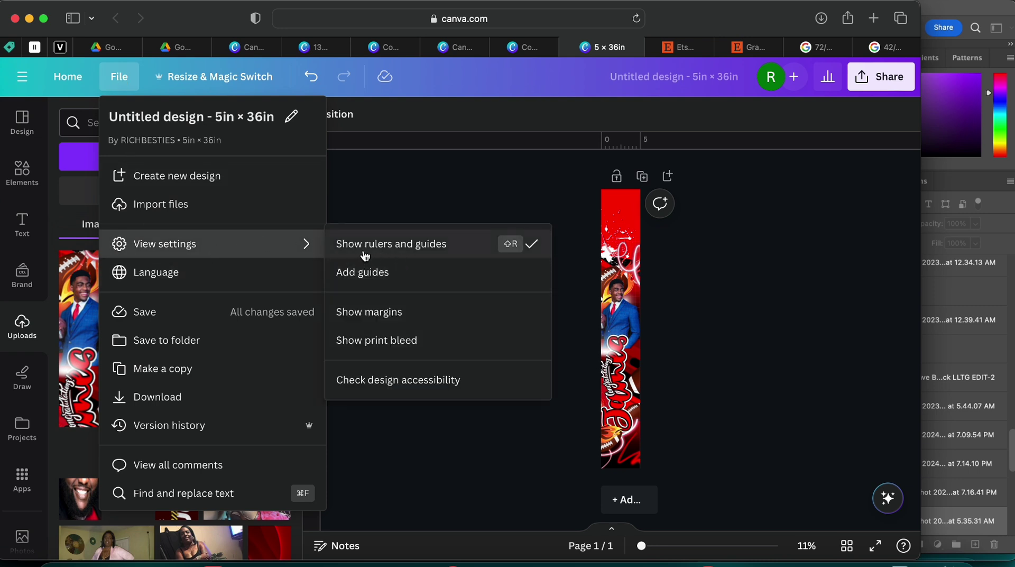
click(511, 196)
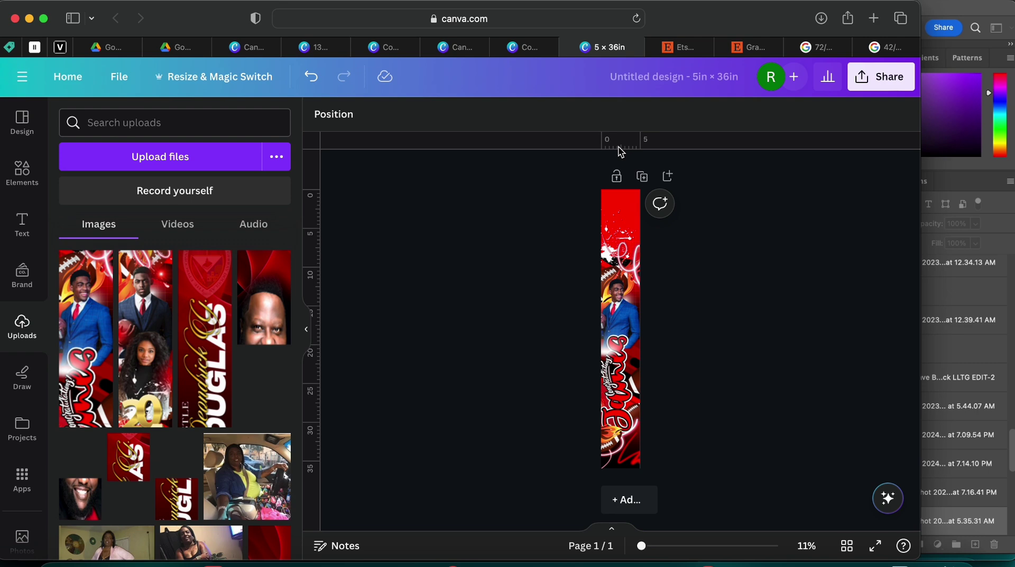
drag(620, 147, 577, 183)
drag(566, 148, 574, 331)
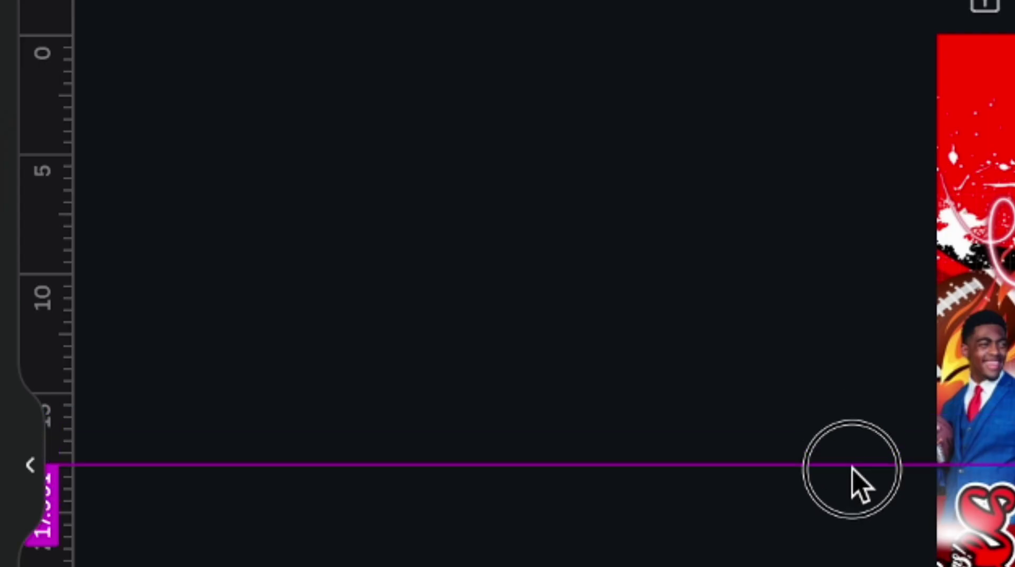
drag(853, 468, 907, 552)
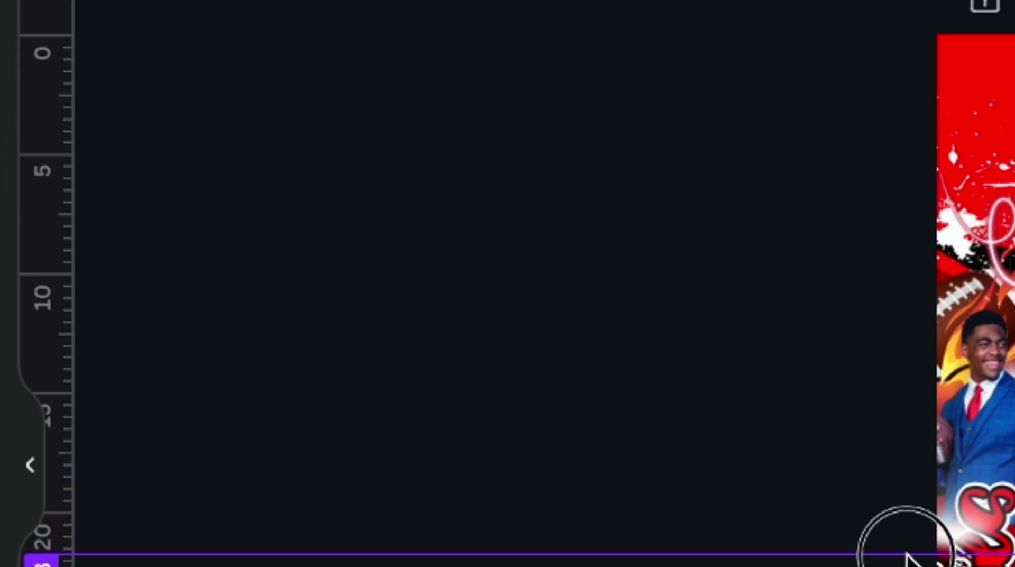
drag(907, 552, 990, 463)
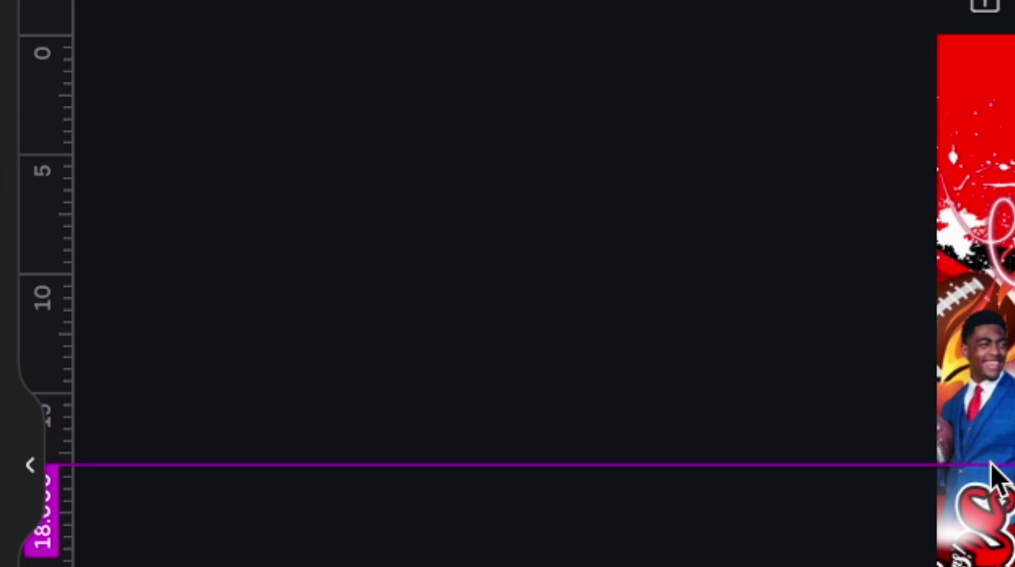
click(30, 465)
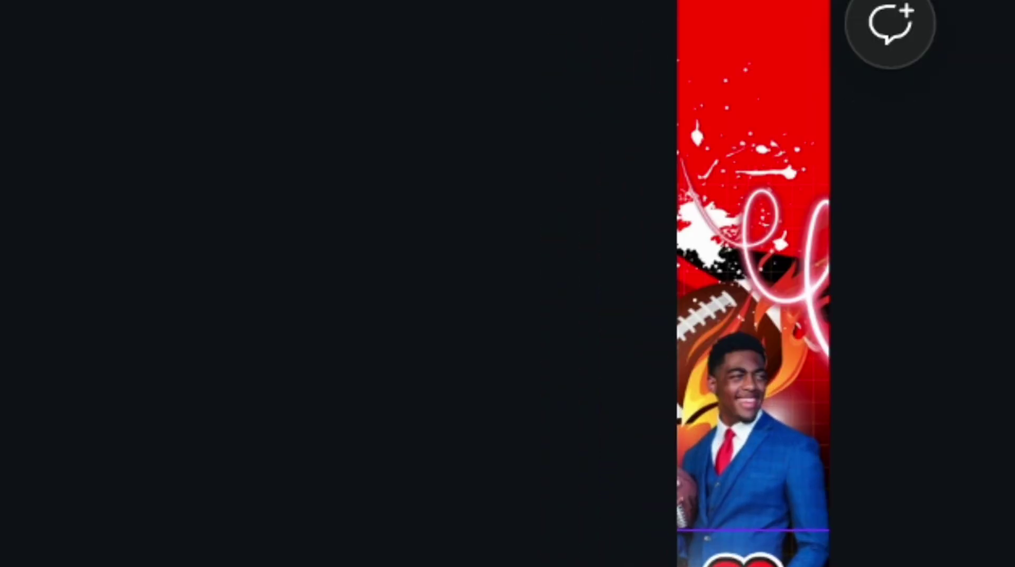
drag(824, 528, 990, 417)
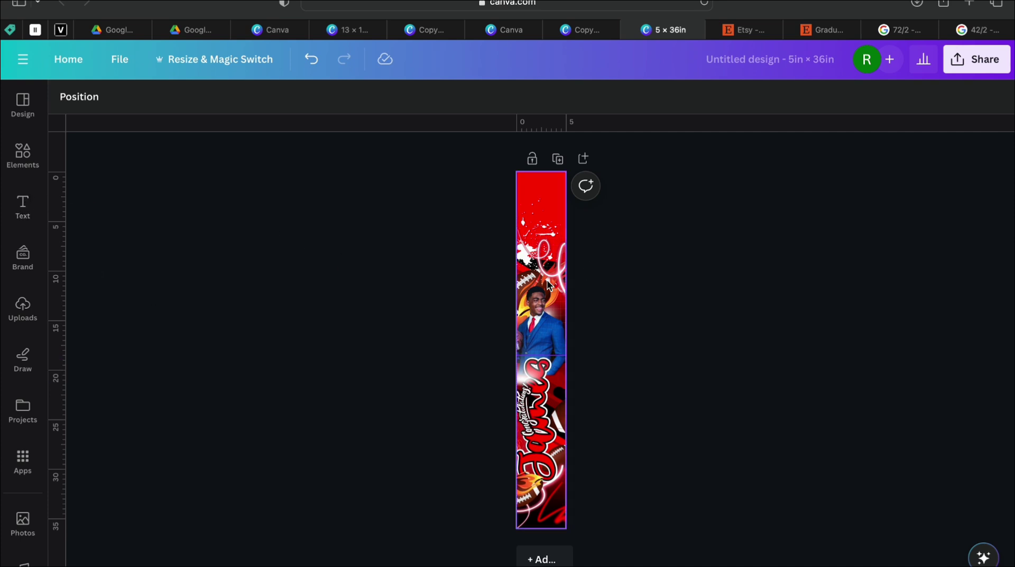
Crop the panel image from its lower edge up to the horizontal guide, and duplicate the page
click(548, 253)
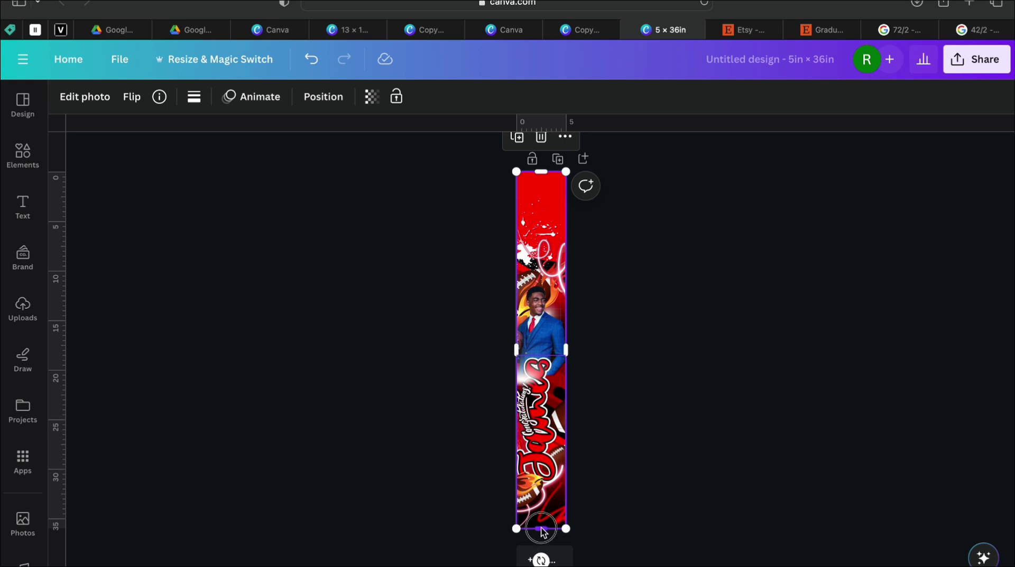
drag(541, 527, 546, 353)
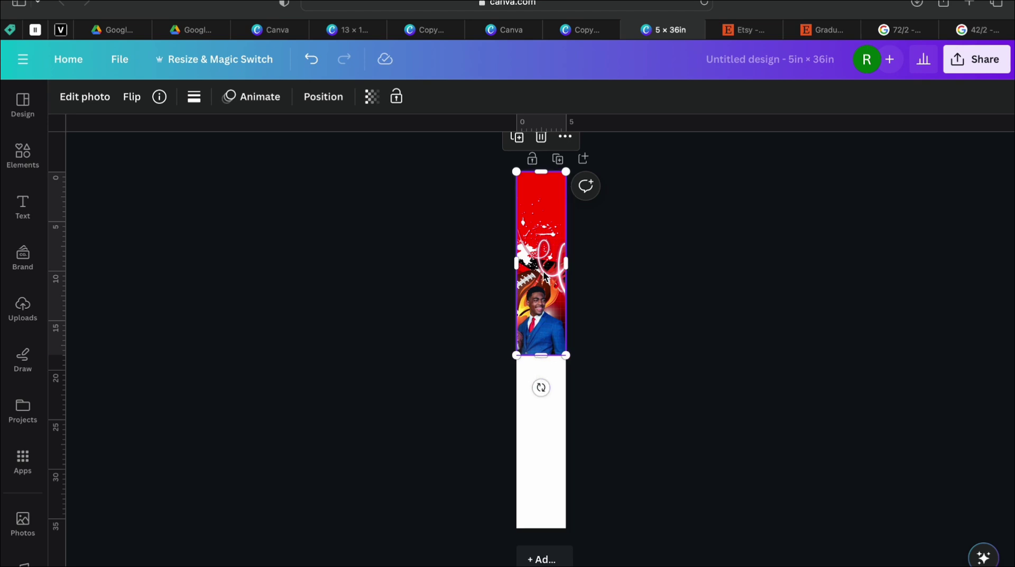
click(558, 160)
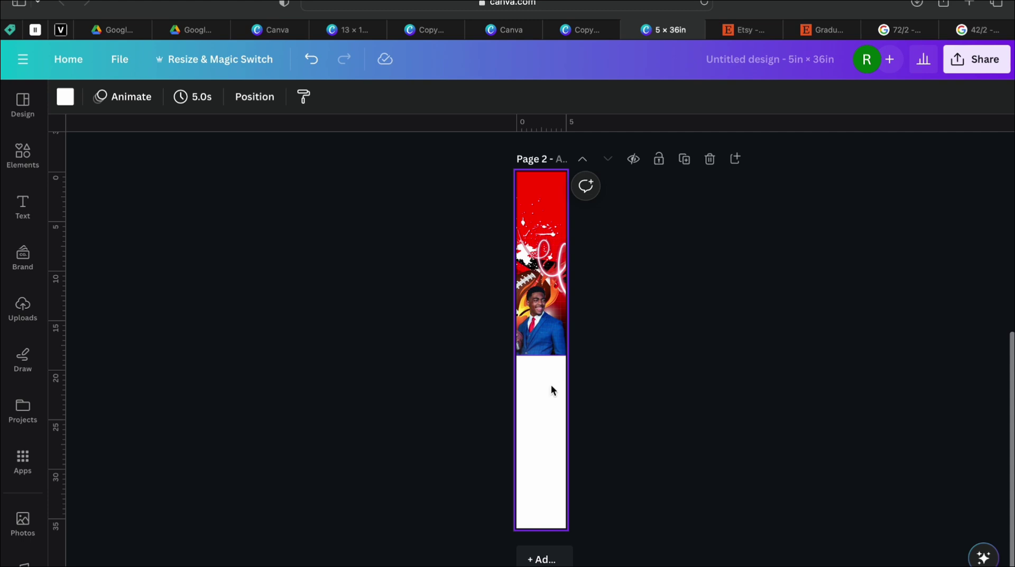
Replace the cropped image on page 2 with the full uploaded 1.png panel, enlarged to fill the page
click(541, 312)
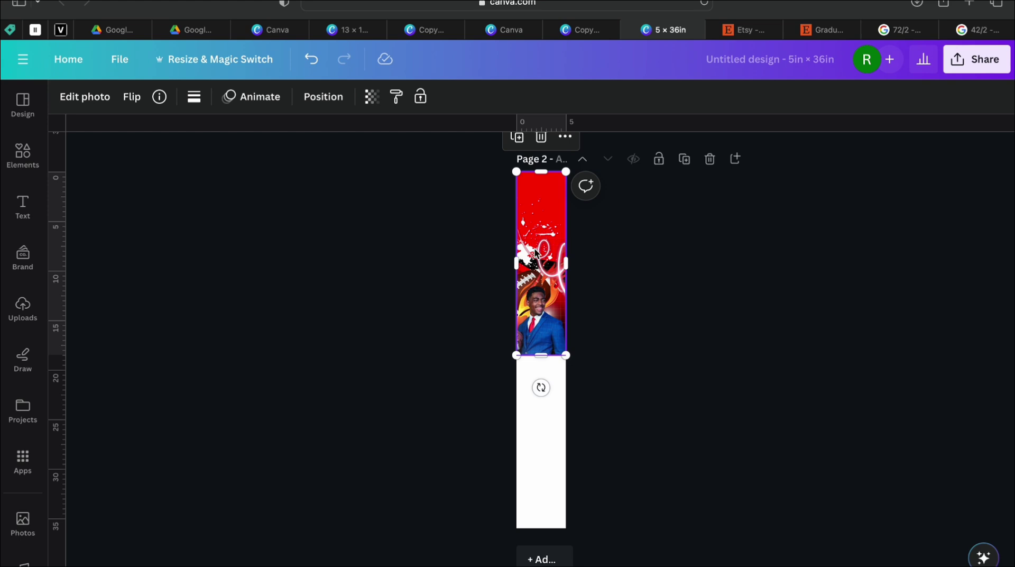
drag(543, 355, 544, 355)
key(Delete)
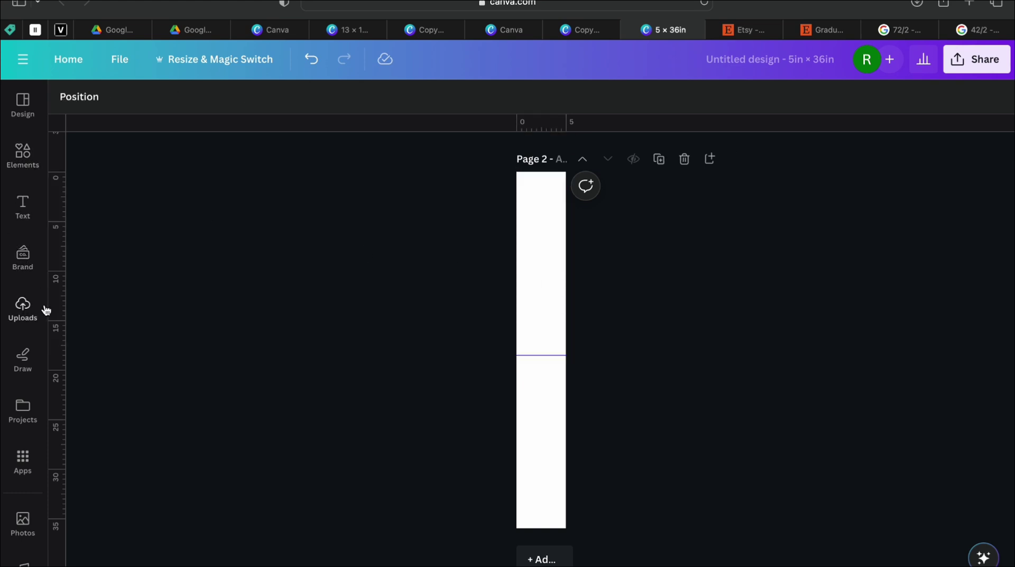
click(24, 310)
click(90, 307)
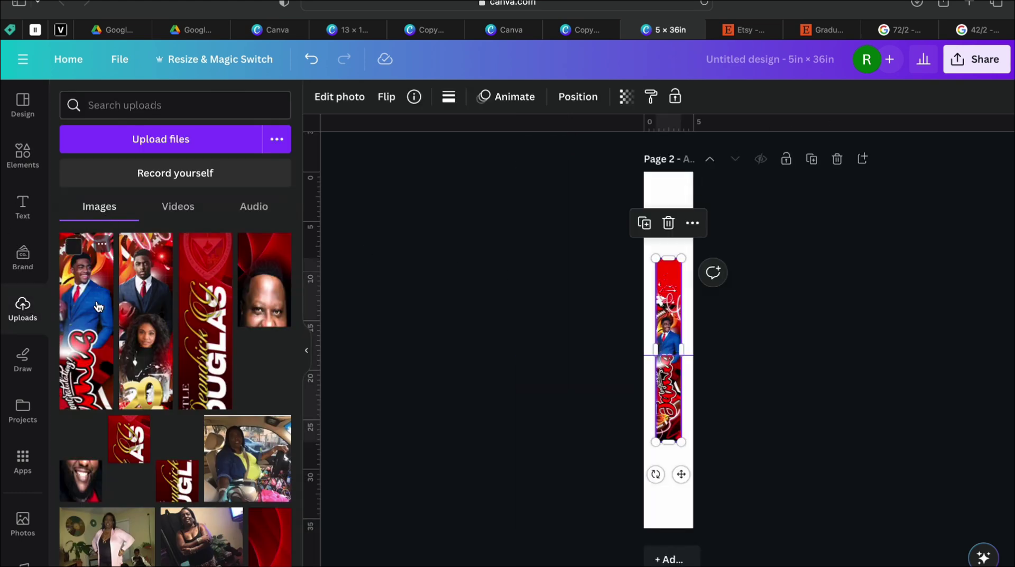
drag(656, 259, 644, 172)
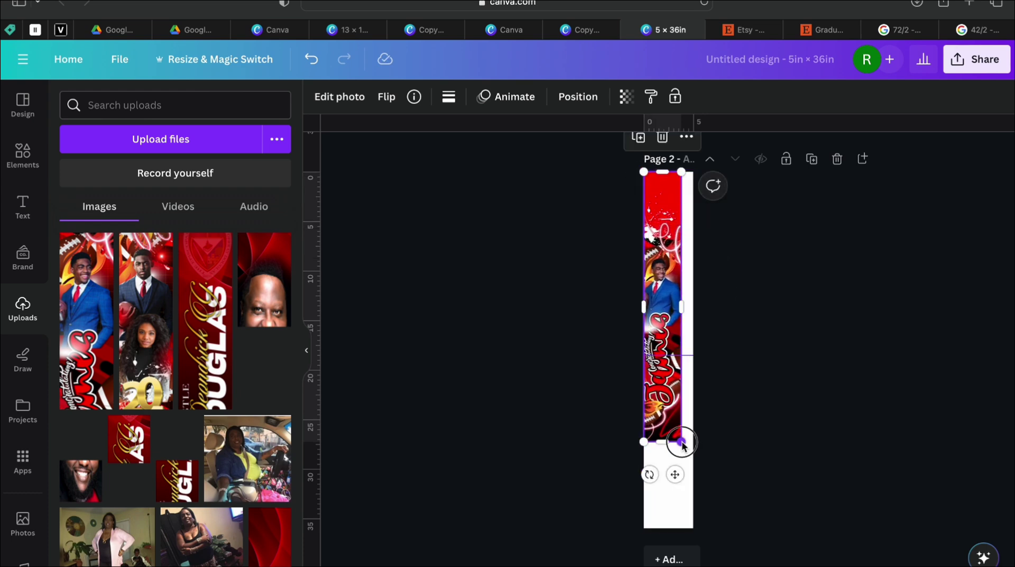
drag(681, 442, 699, 526)
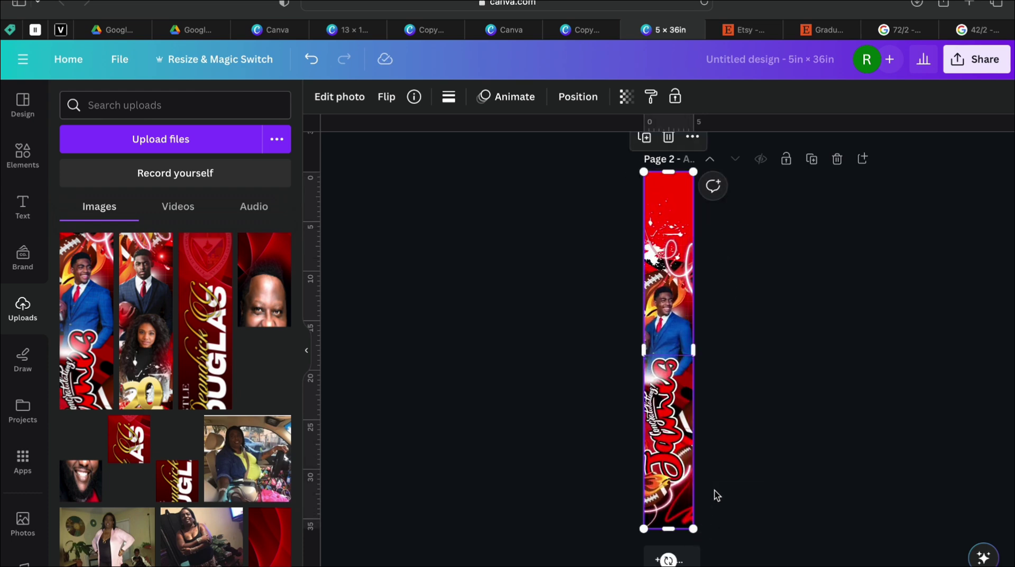
click(742, 454)
Crop the page 2 panel image from its upper edge down to just above the horizontal guide, leaving only the lower half
ctrl+scroll(695, 342, up, 5)
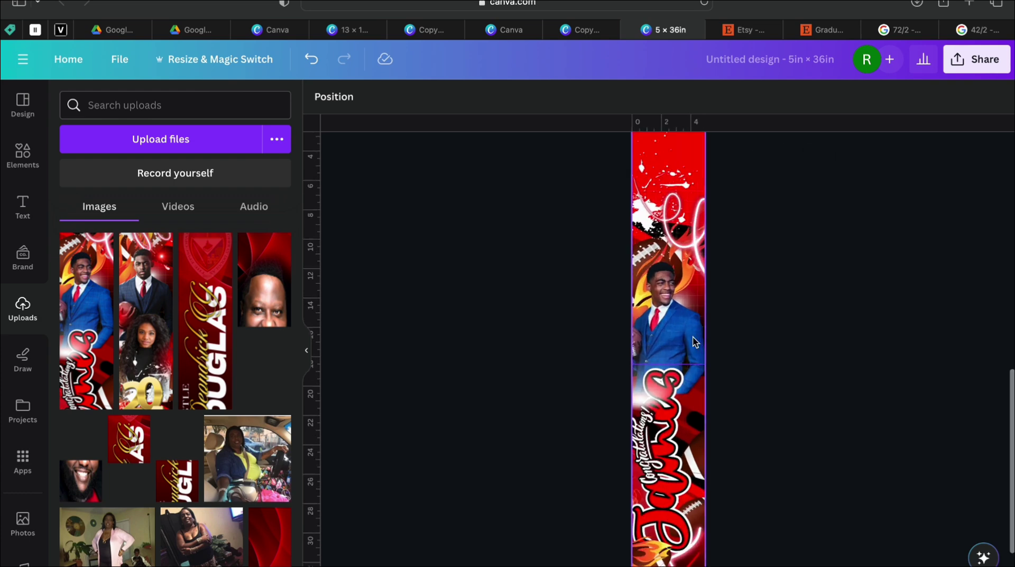
ctrl+scroll(693, 338, up, 3)
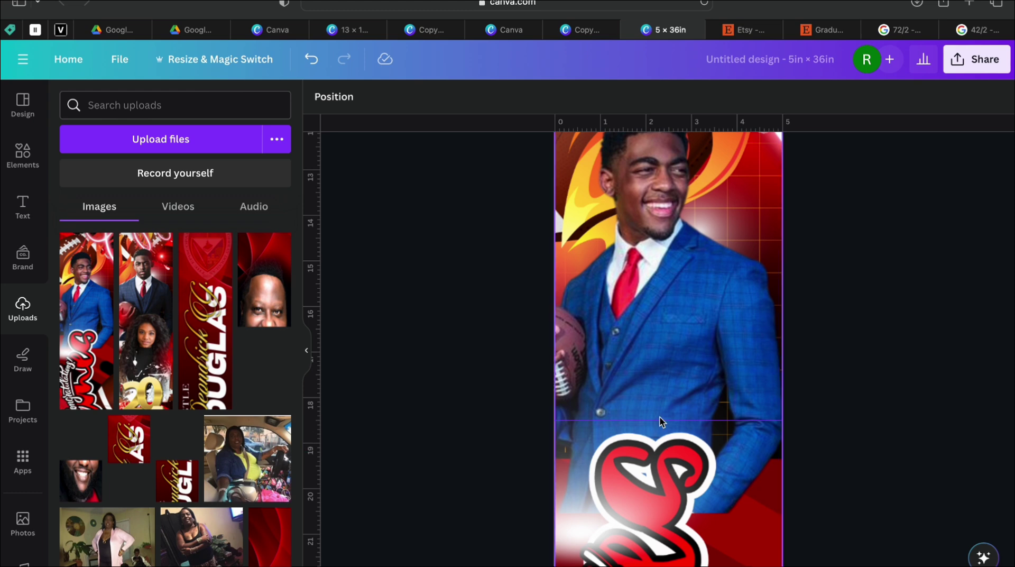
scroll(660, 417, up, 10)
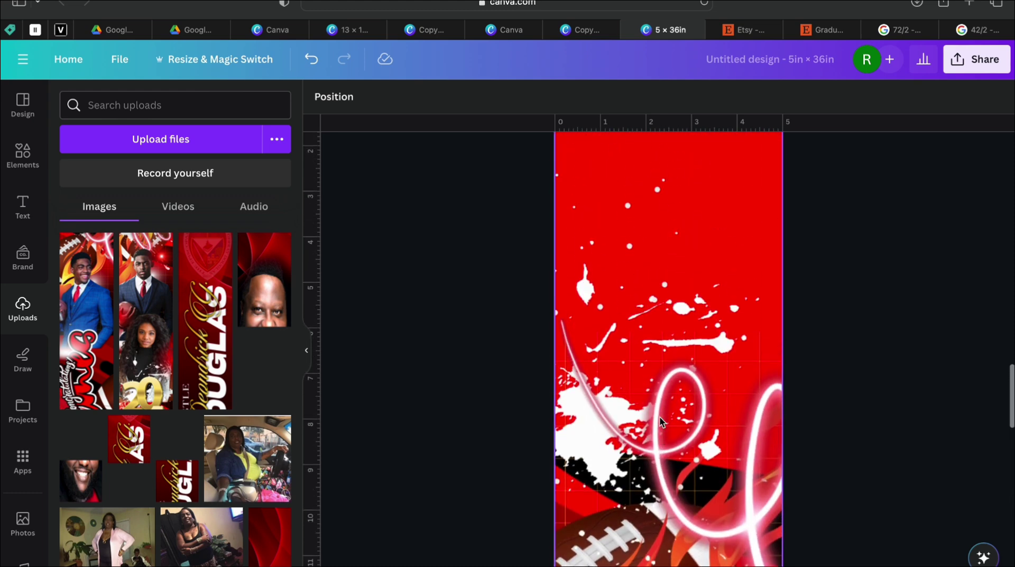
scroll(659, 417, up, 5)
scroll(655, 349, down, 10)
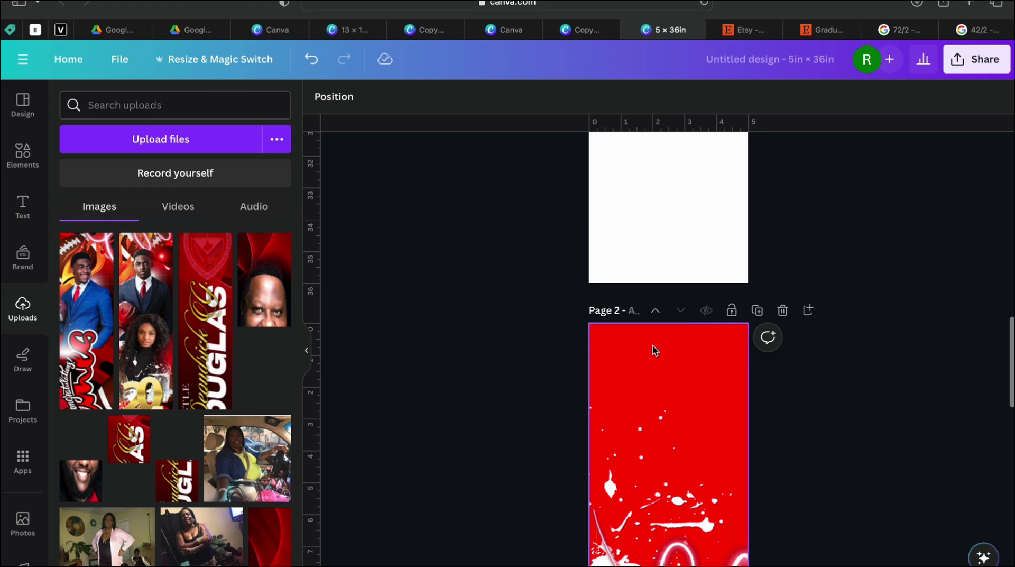
click(654, 349)
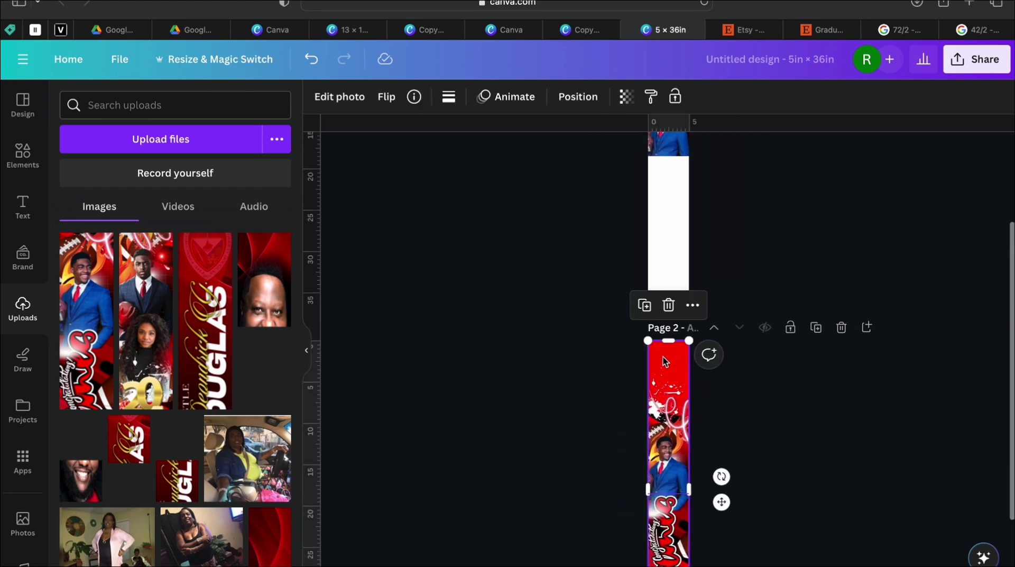
drag(668, 341, 660, 481)
scroll(660, 481, up, 5)
scroll(660, 481, up, 10)
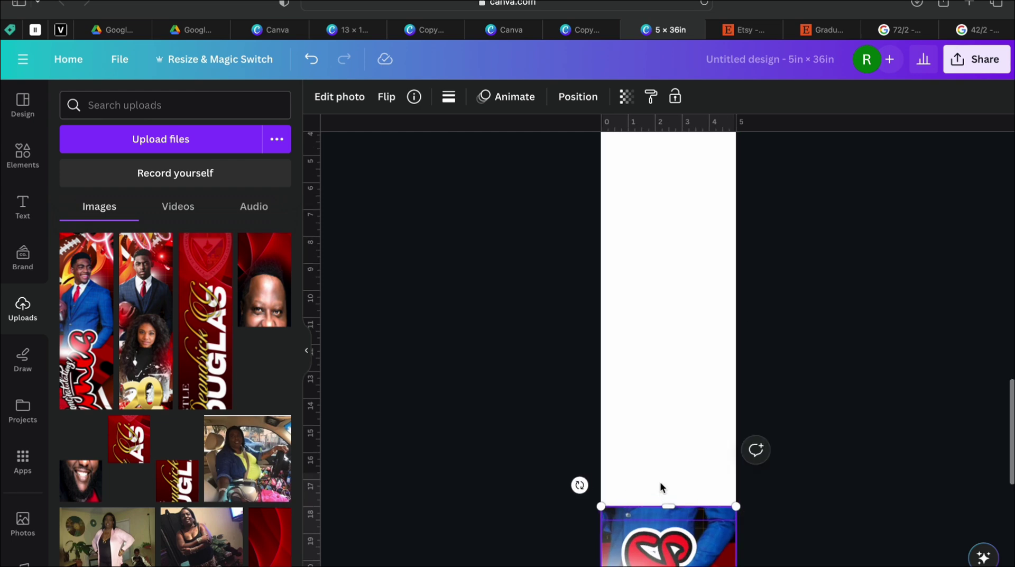
scroll(660, 482, down, 5)
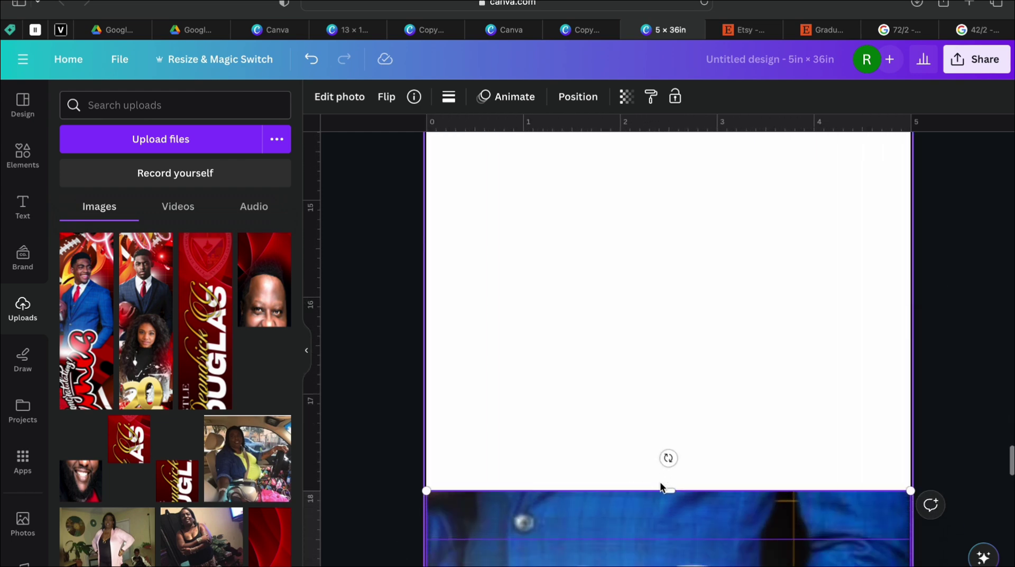
drag(667, 389, 666, 421)
scroll(666, 422, down, 5)
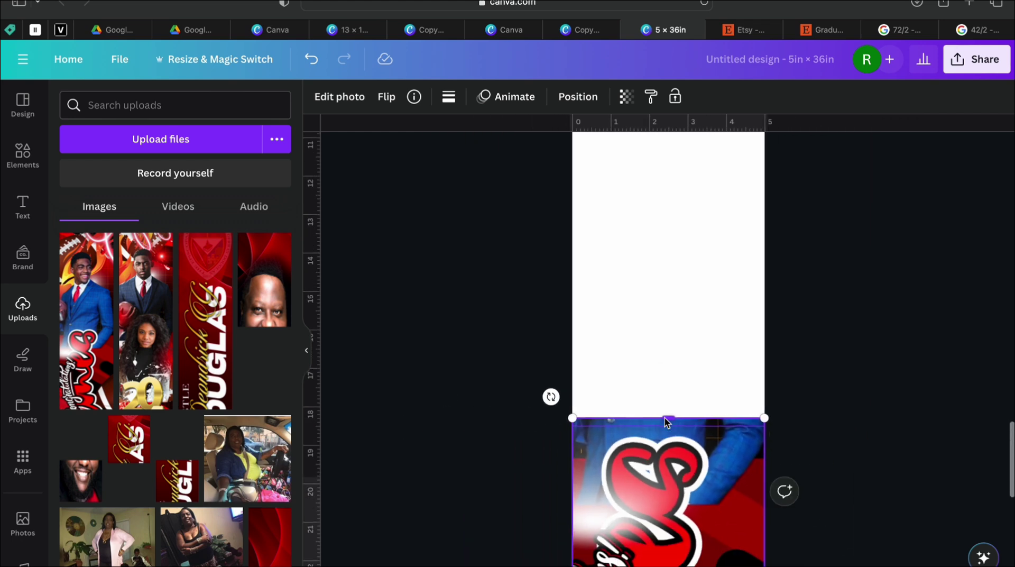
Examine the cropped halves on pages 1 and 2, checking where the upper and lower panel images are cut
scroll(666, 421, down, 5)
scroll(666, 421, down, 5)
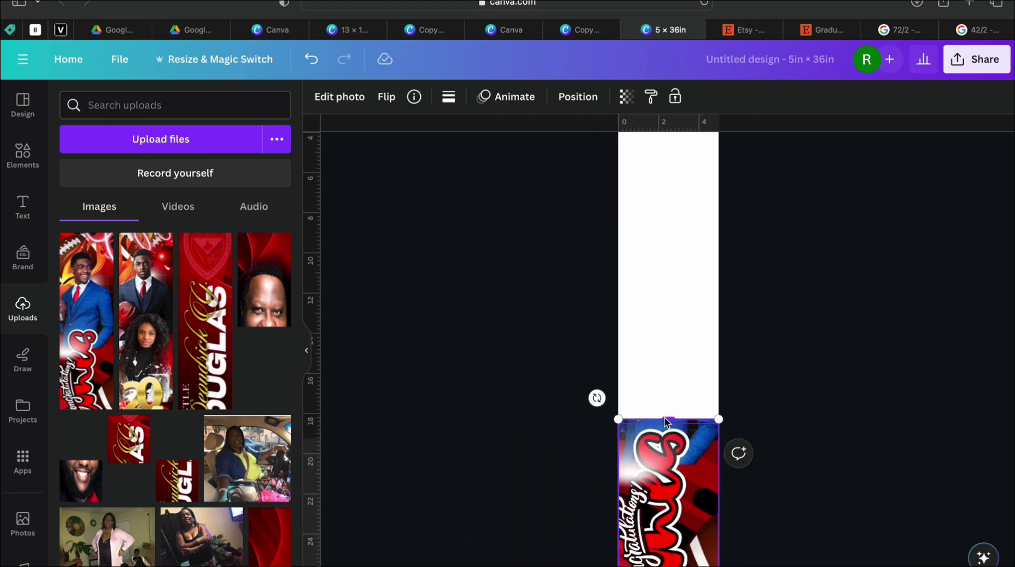
scroll(748, 331, up, 3)
scroll(747, 331, up, 3)
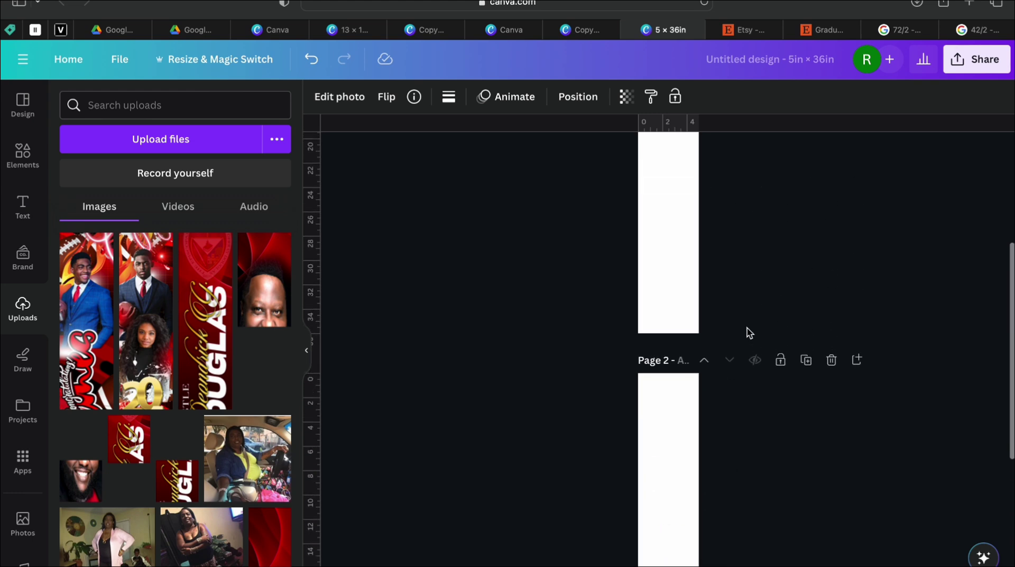
scroll(748, 331, down, 6)
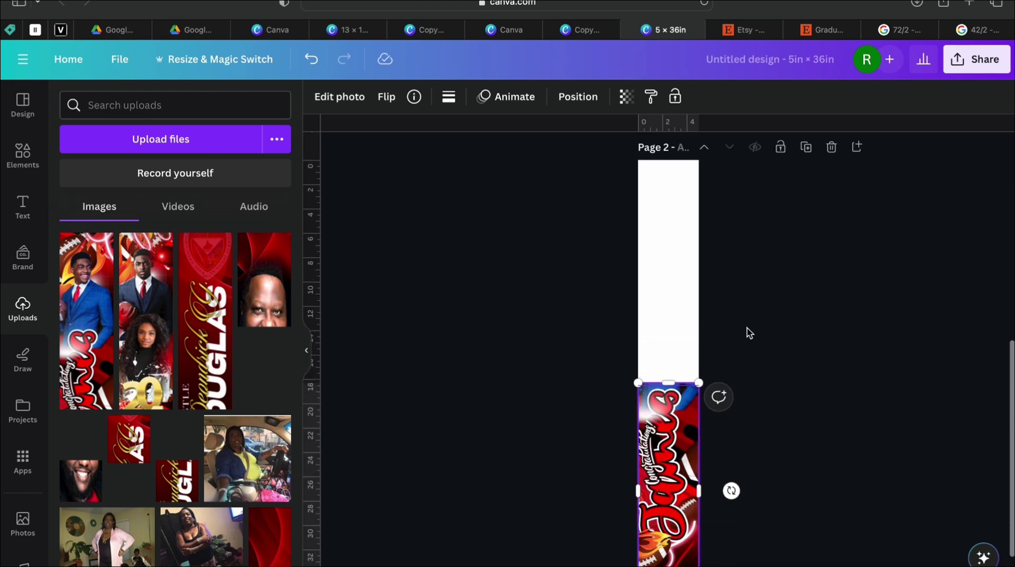
click(771, 352)
click(677, 396)
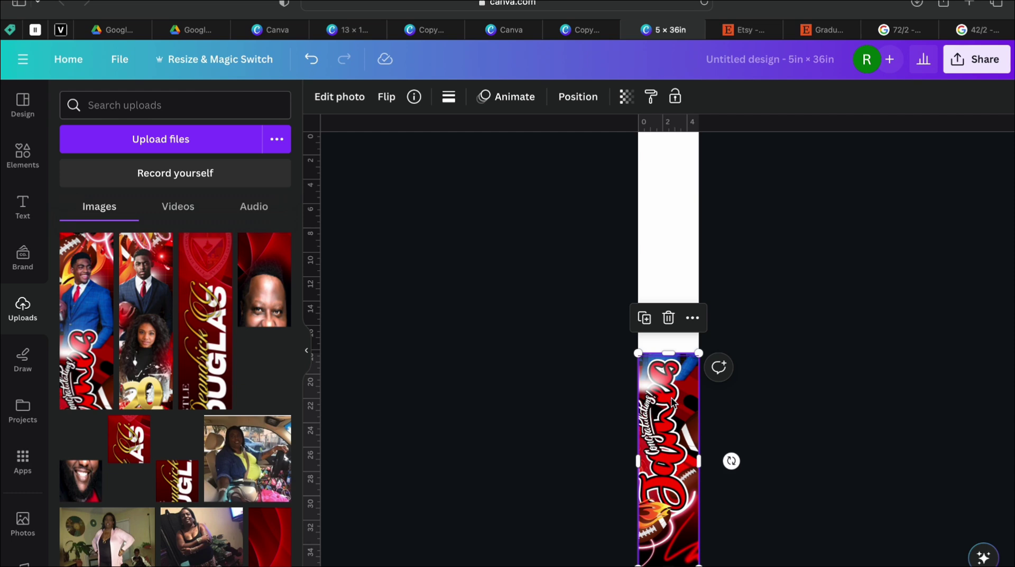
scroll(646, 222, up, 7)
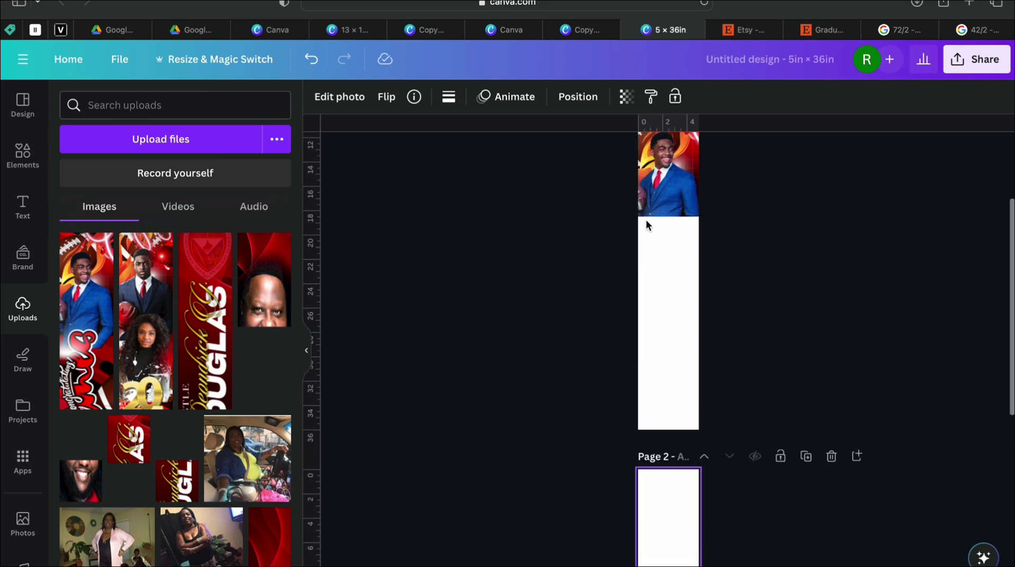
scroll(646, 224, down, 1)
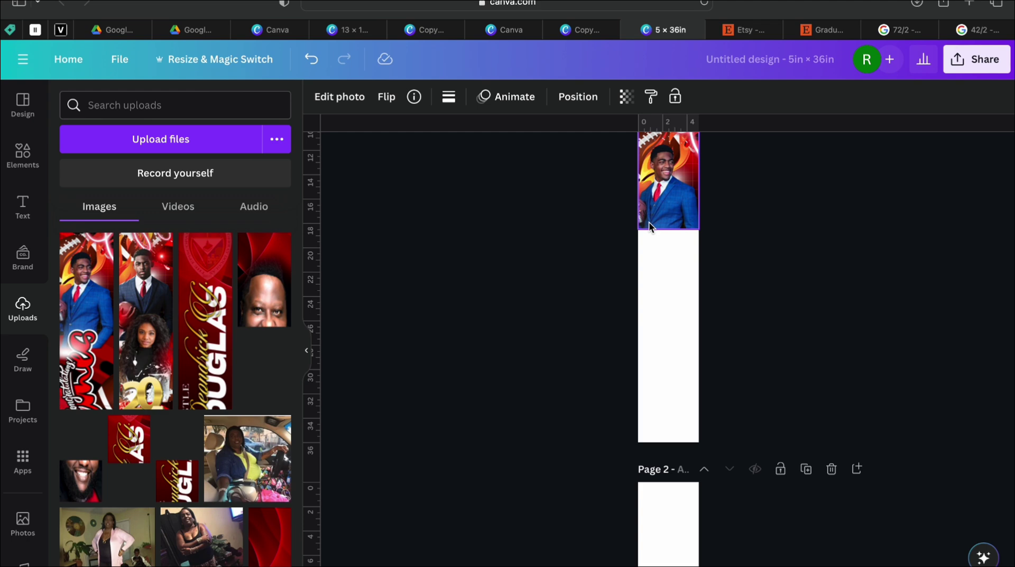
scroll(649, 226, down, 3)
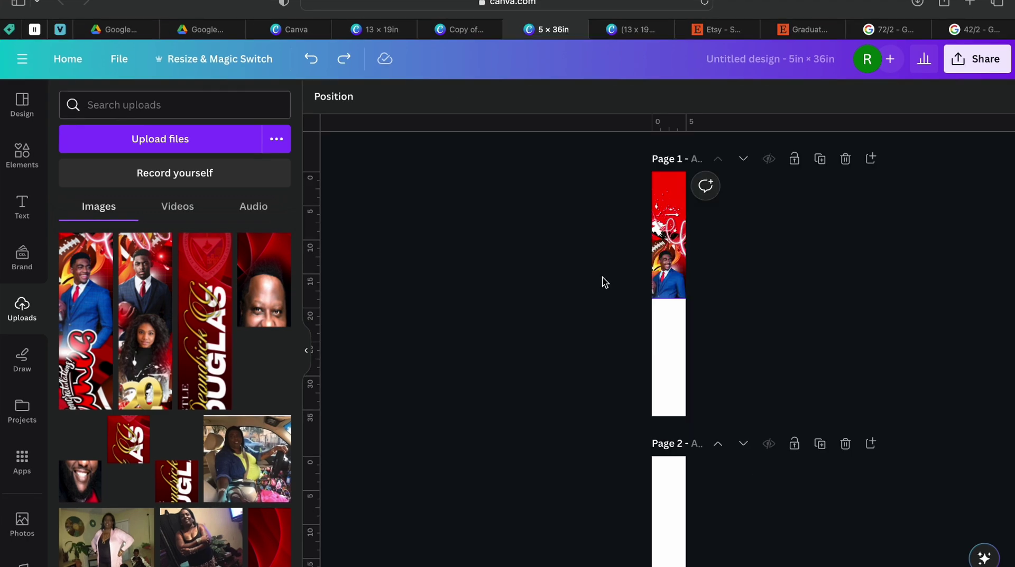
key(super+z)
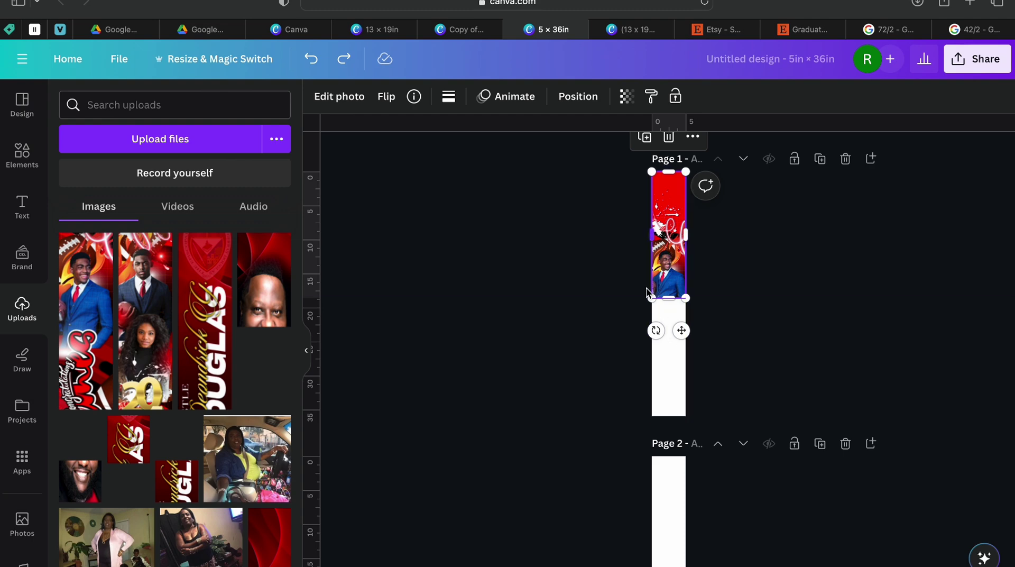
scroll(648, 288, down, 4)
scroll(631, 415, down, 6)
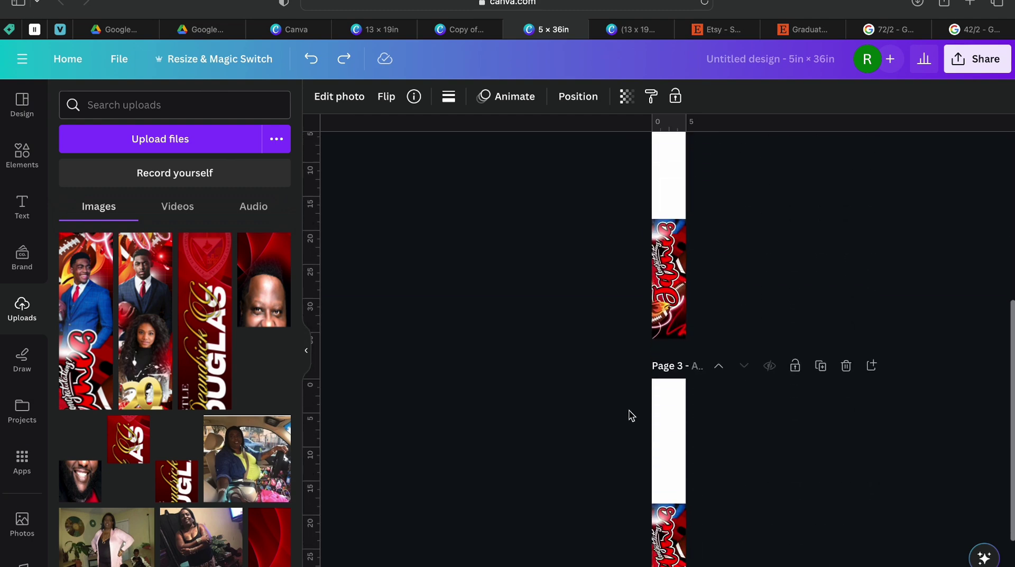
key(super+shift+z)
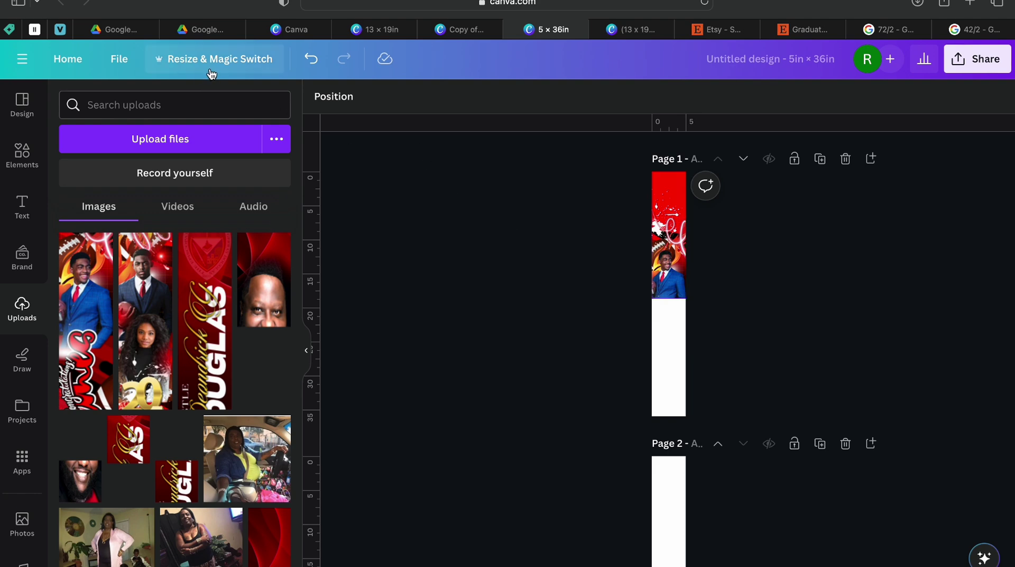
Create a copy of the two-page design resized to a custom 13 x 19 in, and open the copy
click(229, 65)
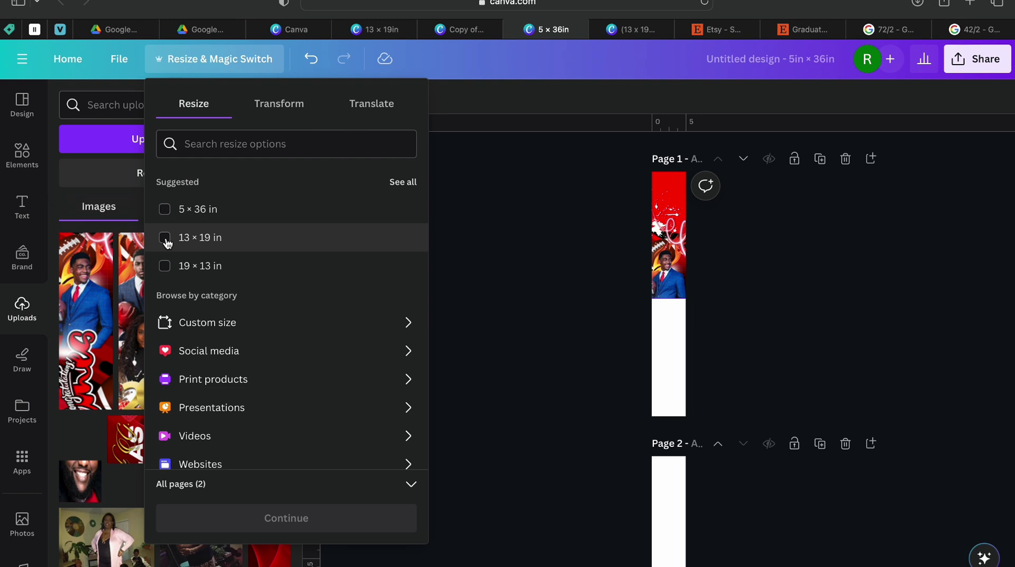
click(200, 323)
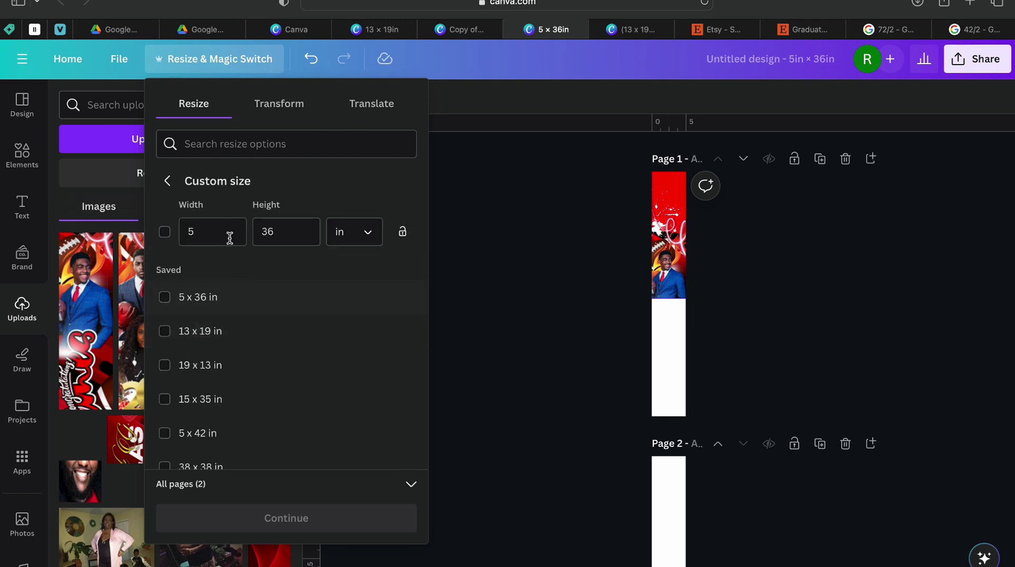
double_click(223, 231)
text(13)
click(284, 240)
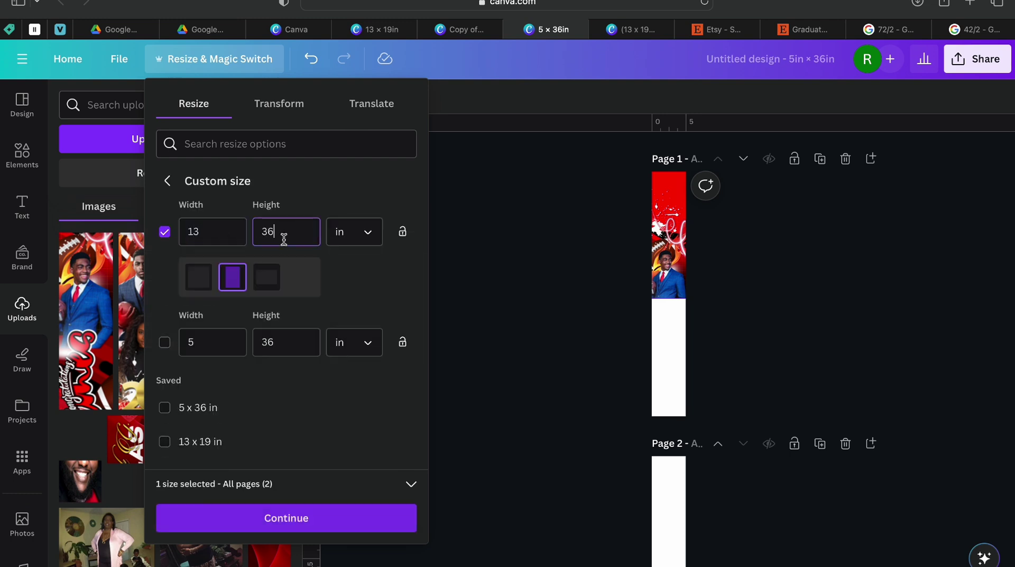
text(19)
click(275, 518)
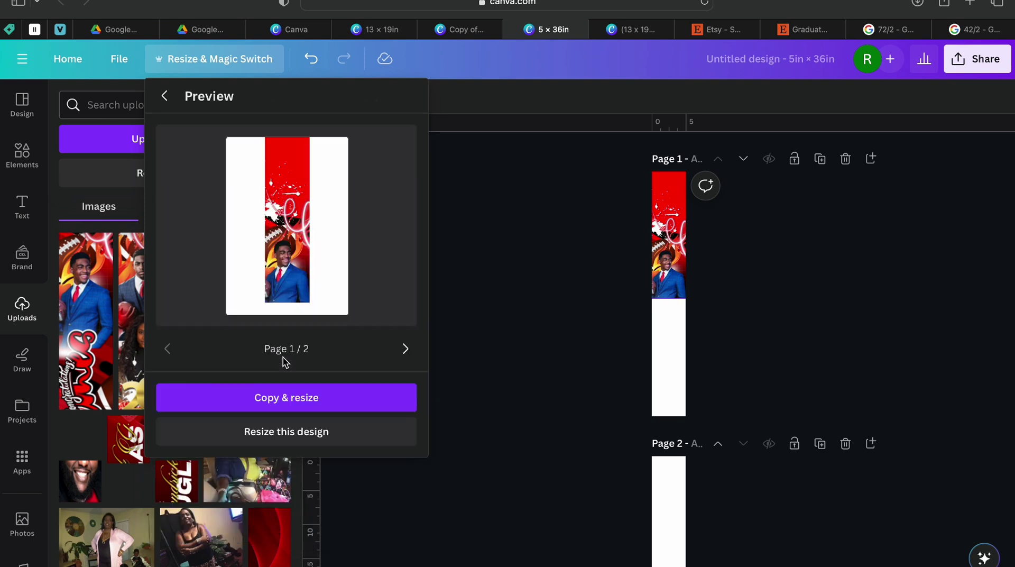
click(294, 403)
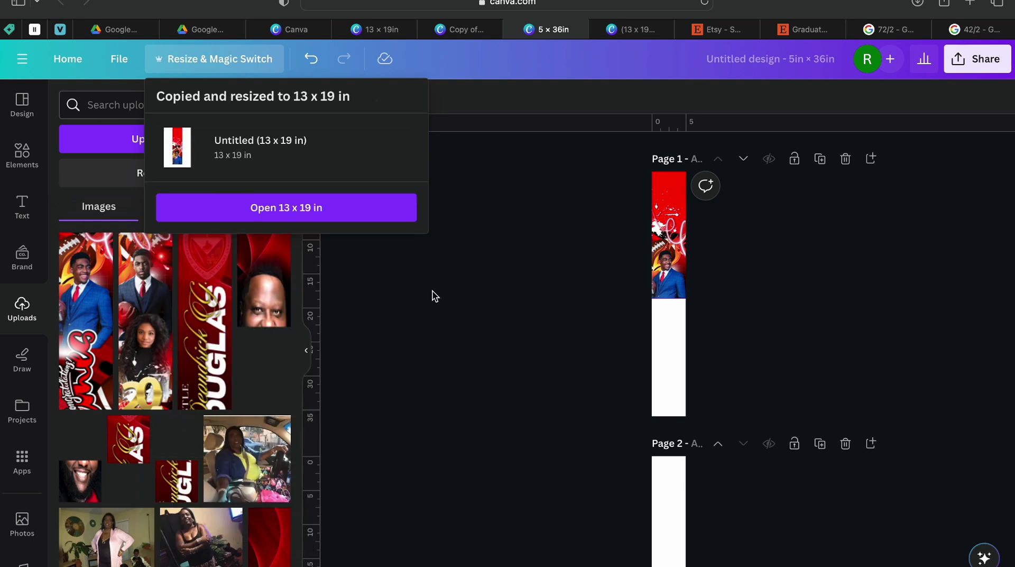
click(335, 219)
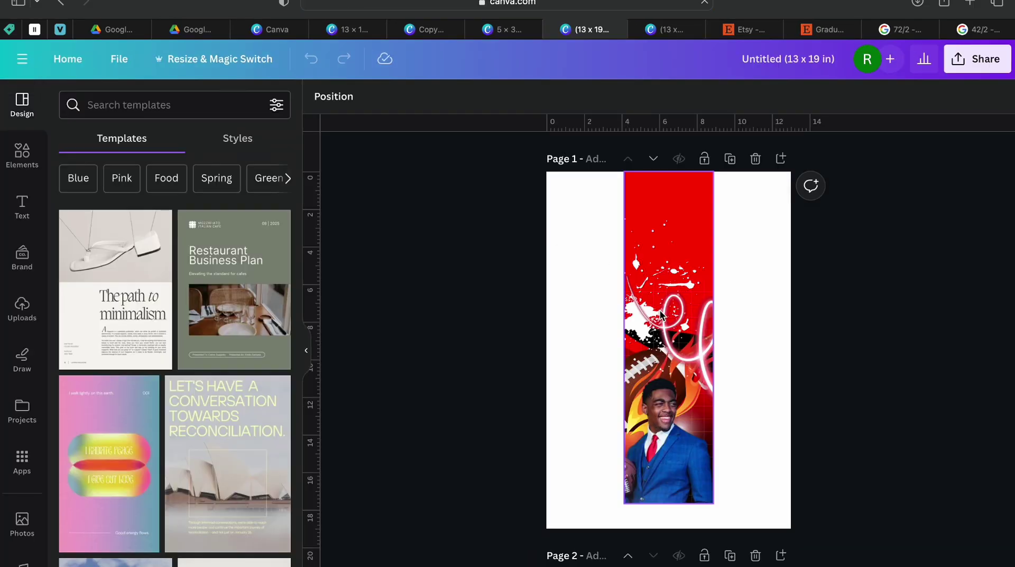
Move the page 1 panel image to about X 0.81 in and Y 0.34 in, and show its size and position settings
scroll(660, 310, down, 5)
scroll(660, 316, up, 5)
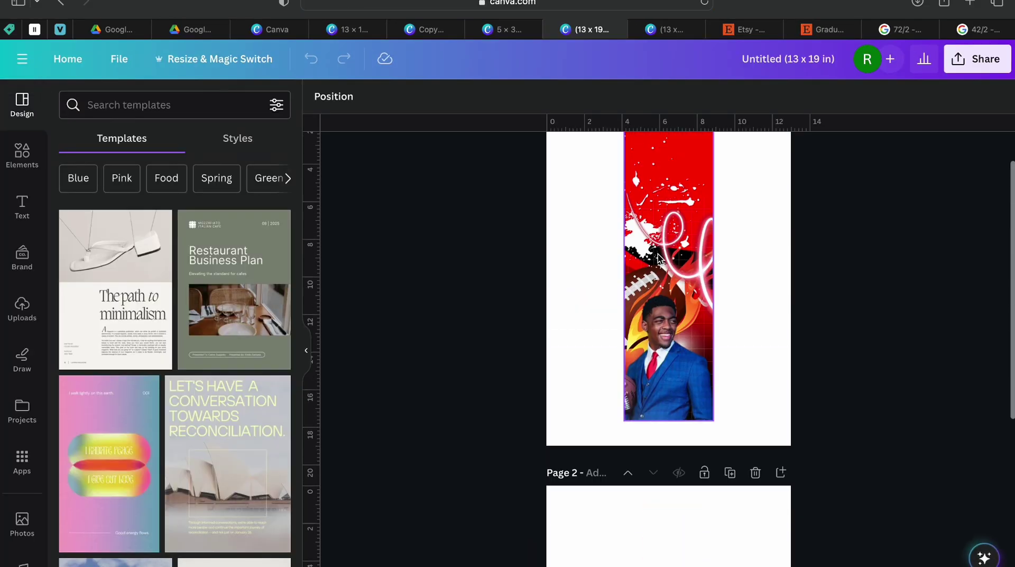
click(645, 285)
drag(645, 284, 610, 293)
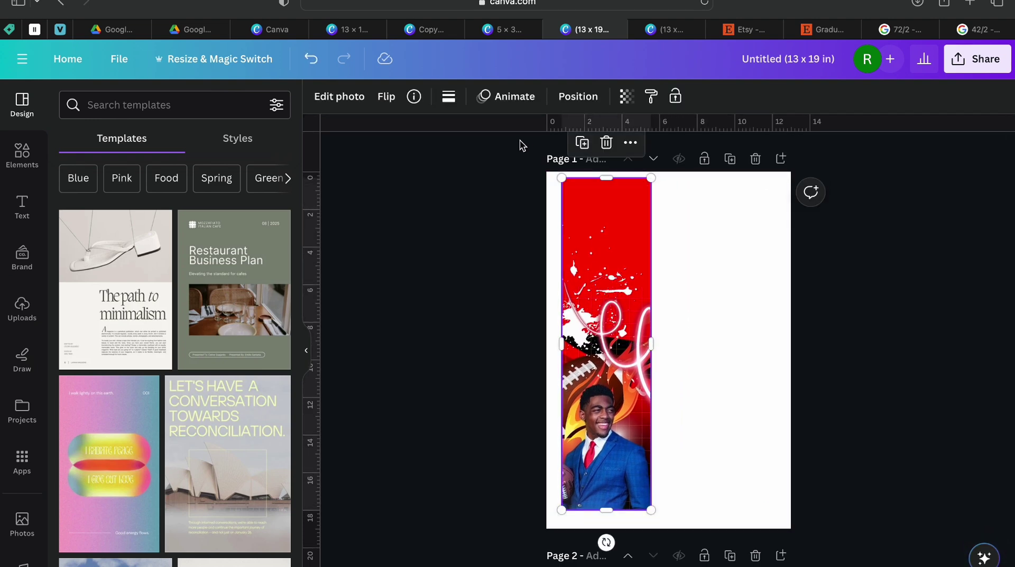
click(579, 98)
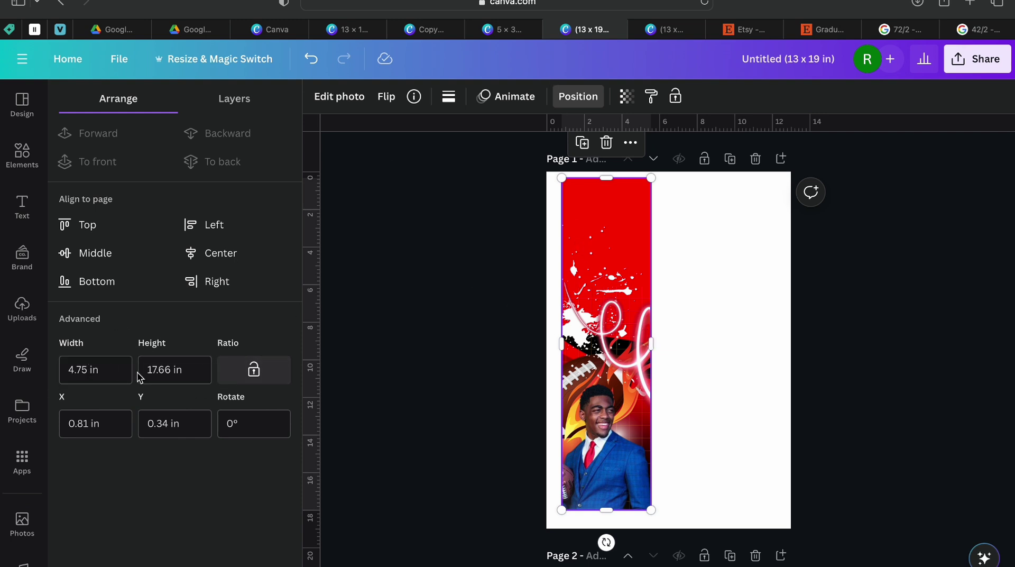
Switch to the 5 x 36 in design and copy the height value of the page 1 panel image
click(501, 31)
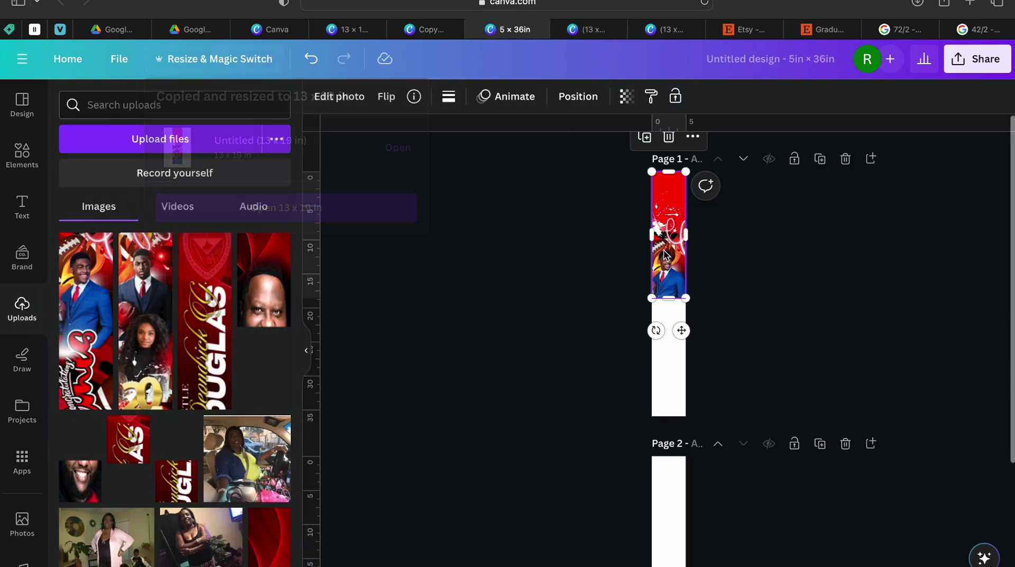
click(575, 96)
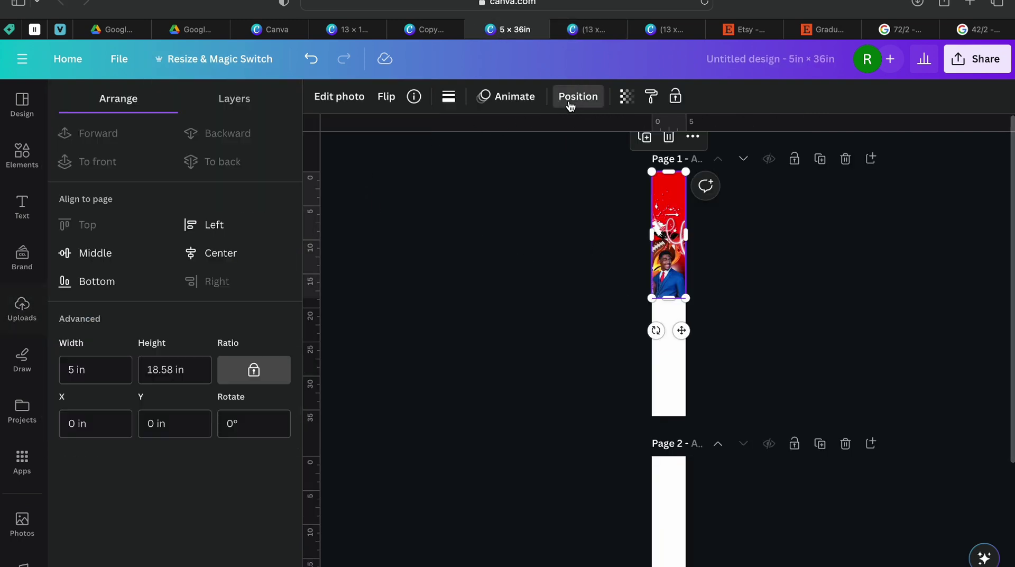
click(149, 370)
right_click(149, 369)
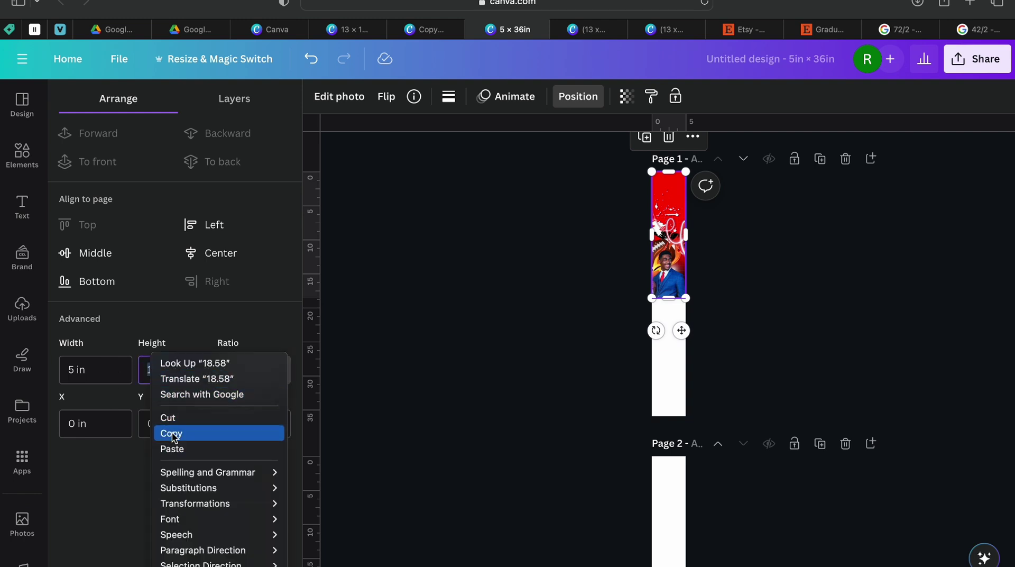
click(172, 433)
Return to the resized 13 x 19 in copy and set the page 1 panel image to 5 in wide and 18.58 in high
click(584, 30)
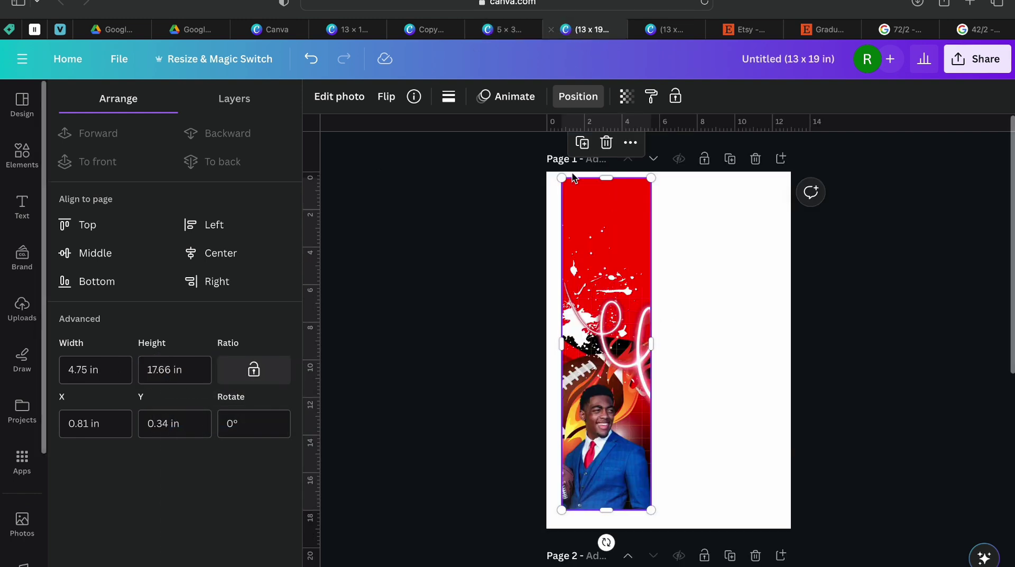
click(79, 370)
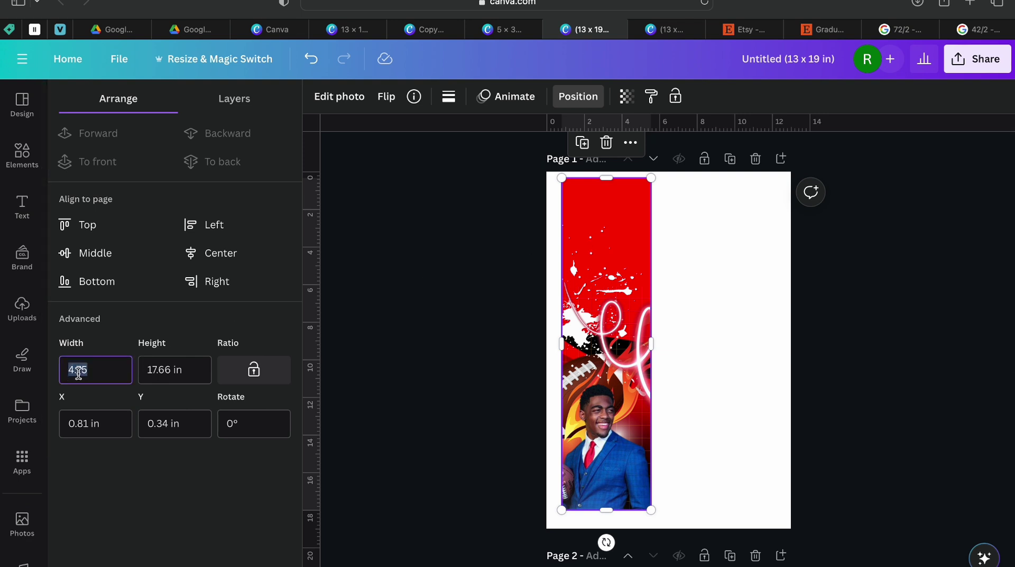
text(5)
click(158, 369)
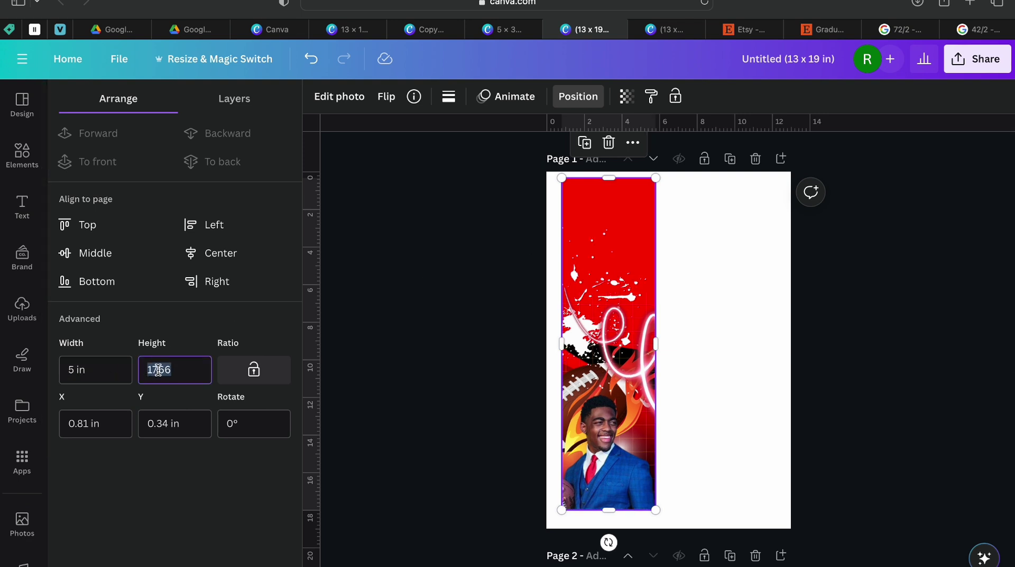
text(18.58)
click(487, 283)
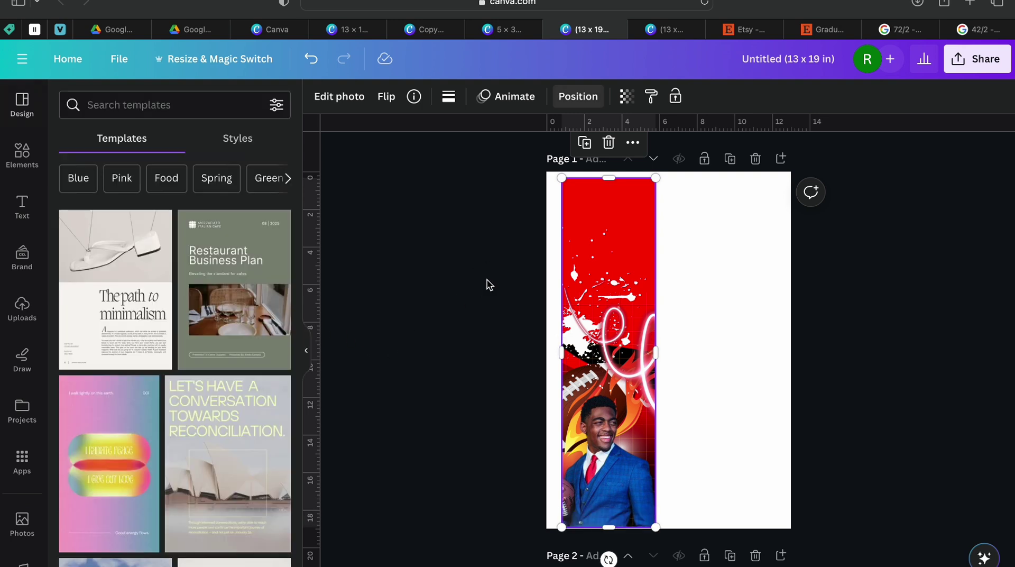
click(487, 279)
Switch to the 5 x 36 in design and show the size and position values of the page 2 panel image
click(674, 30)
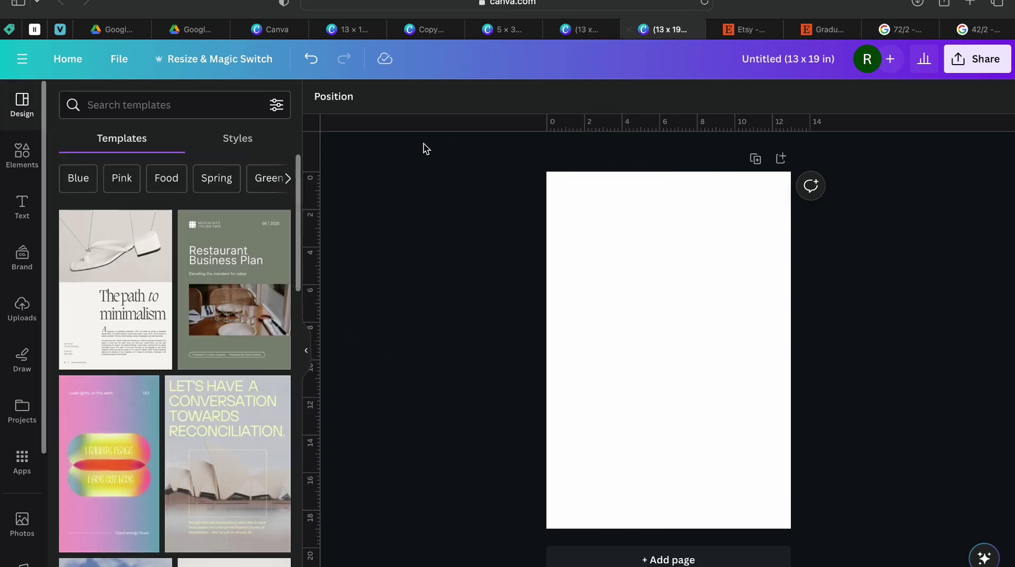
click(502, 30)
scroll(442, 267, down, 5)
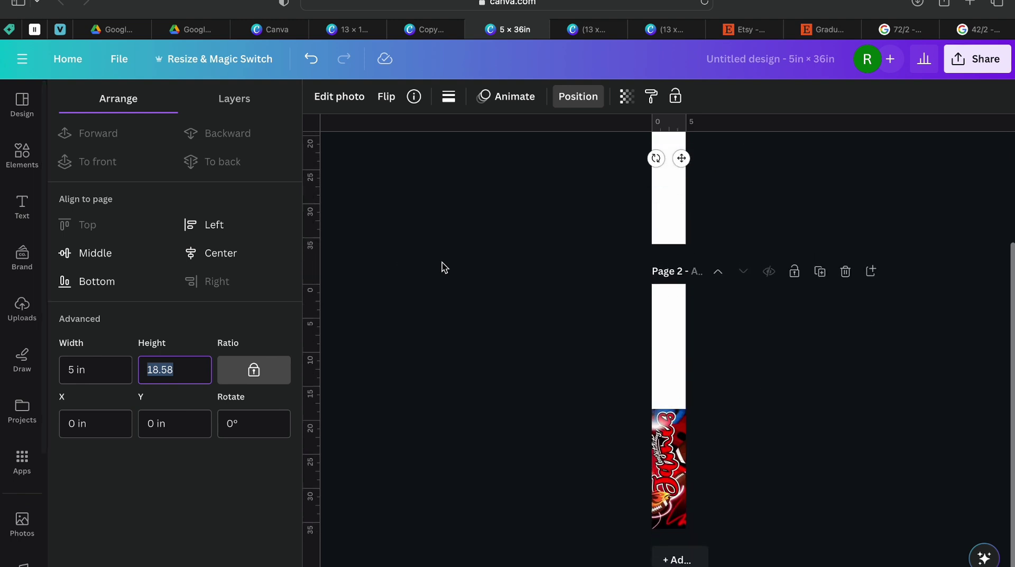
click(661, 449)
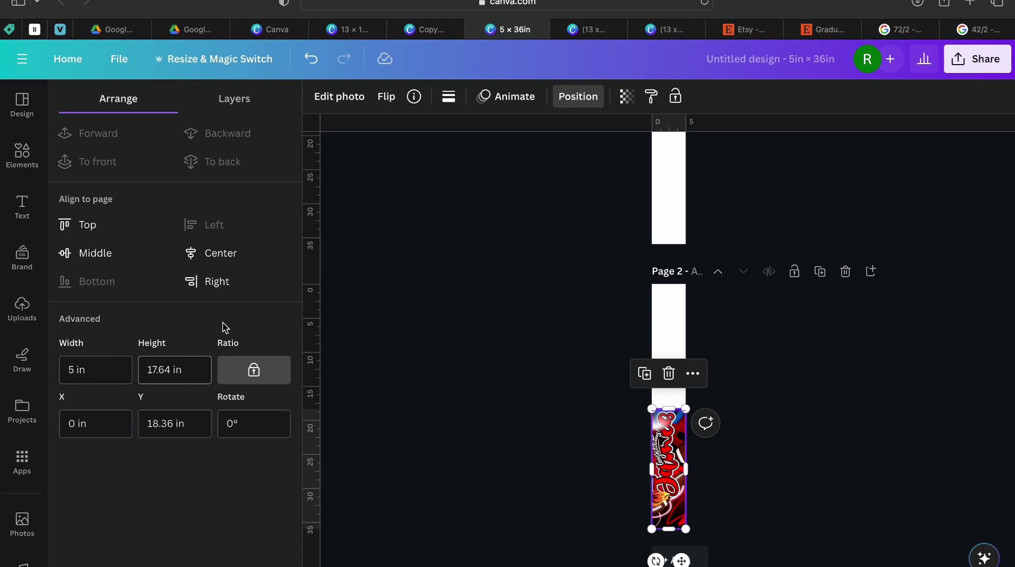
click(429, 31)
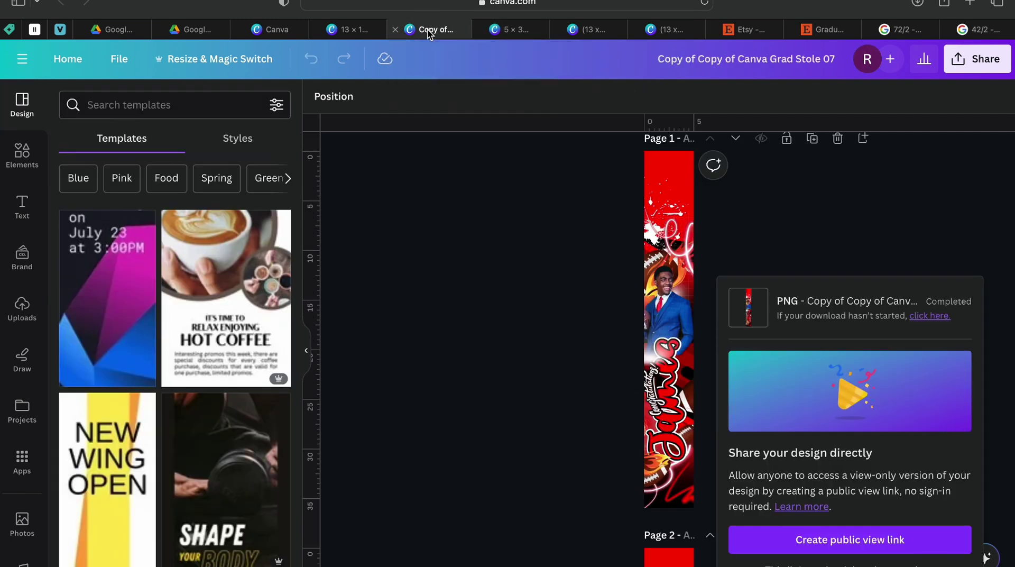
Return to the resized 13 x 19 in copy and set the page 2 panel image to 5 in wide and 17.64 in high
click(592, 33)
scroll(494, 363, down, 8)
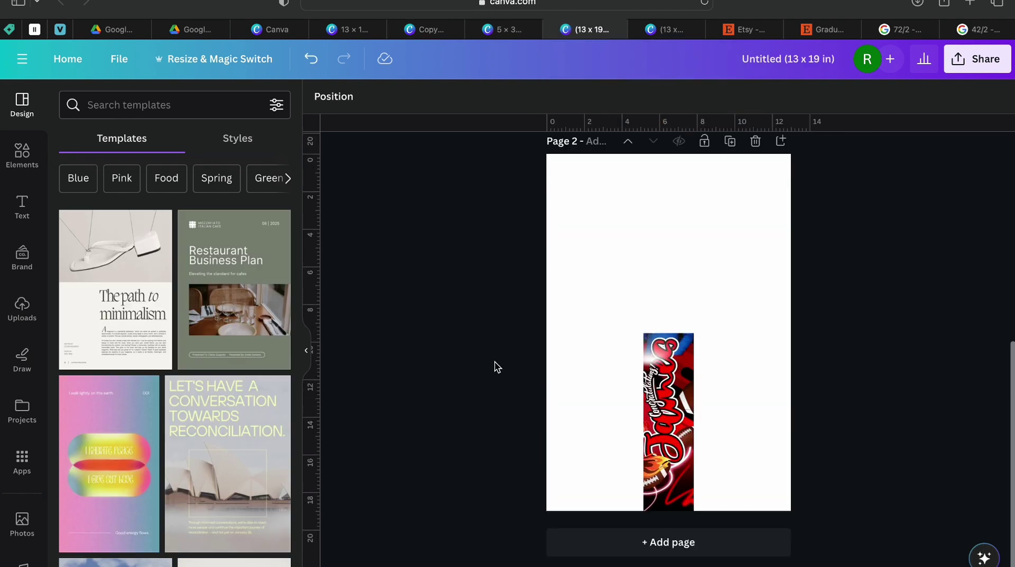
click(654, 373)
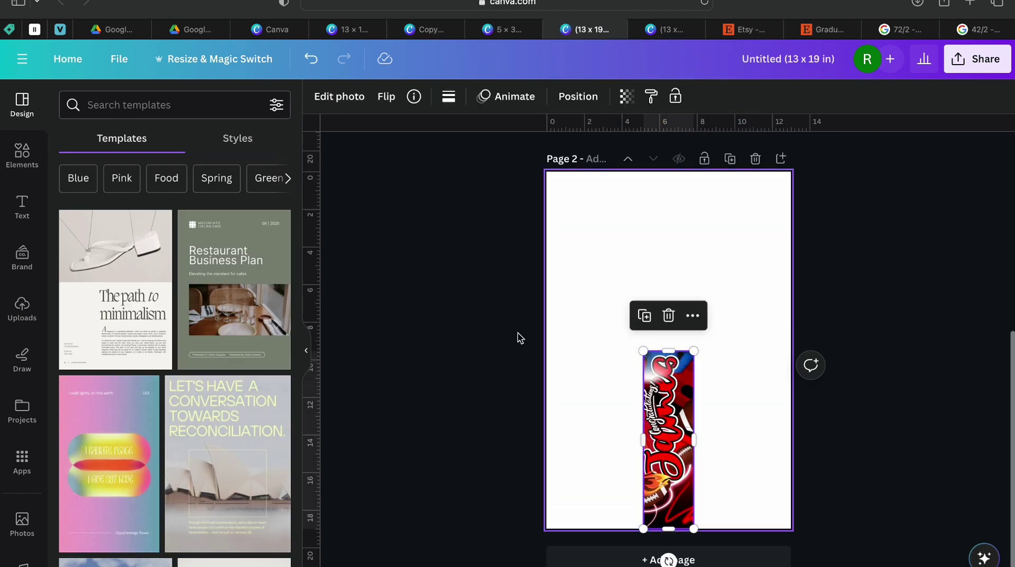
click(588, 101)
click(75, 370)
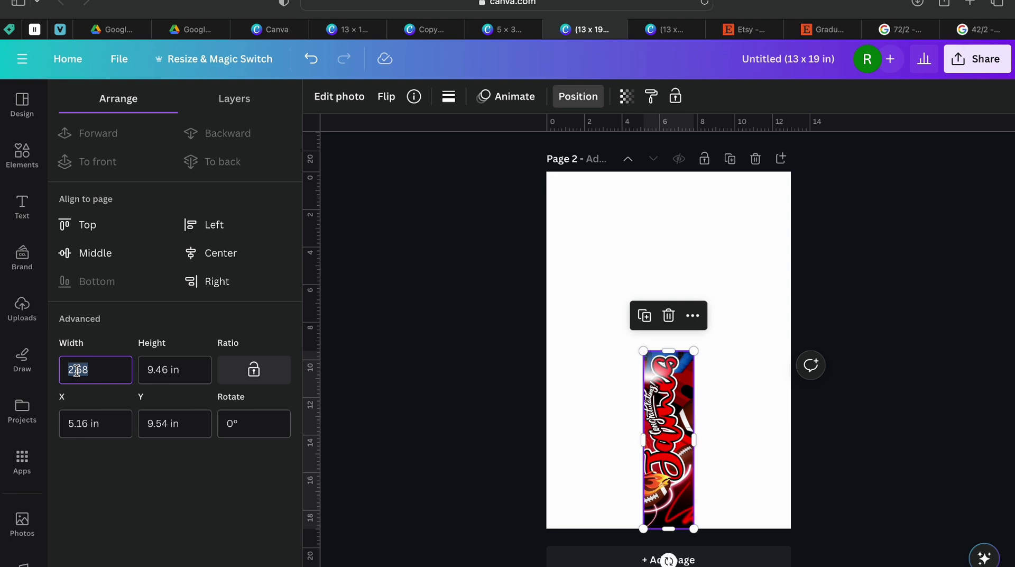
text(5)
click(165, 370)
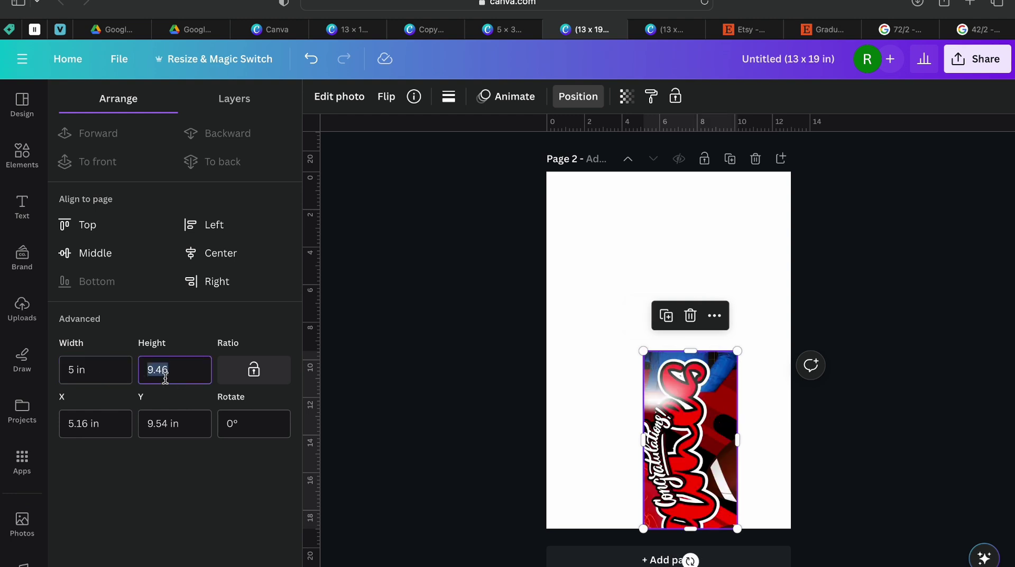
text(17.)
click(519, 31)
click(584, 30)
click(464, 396)
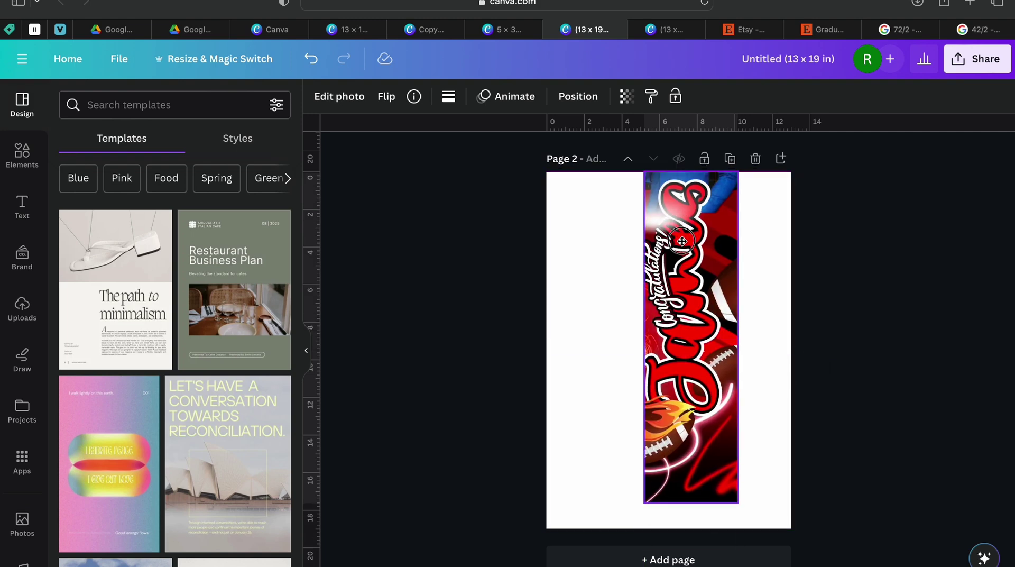
Shift the page 2 panel image down slightly, and move the page 1 panel image up until its bottom edge sits near 9 in
drag(683, 241, 682, 265)
scroll(679, 266, up, 6)
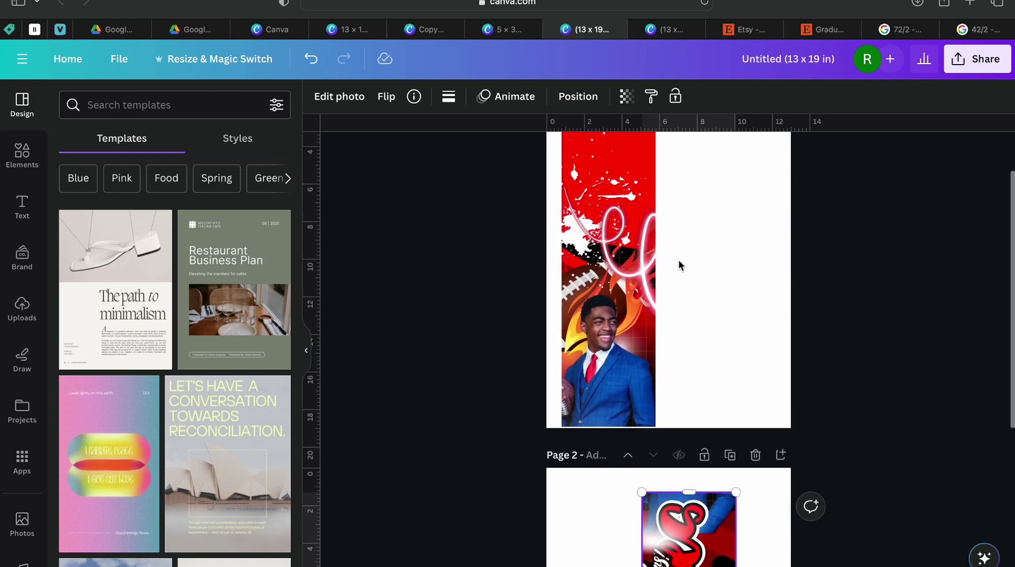
scroll(680, 265, down, 2)
scroll(680, 266, up, 4)
drag(611, 359, 679, 173)
scroll(676, 191, down, 3)
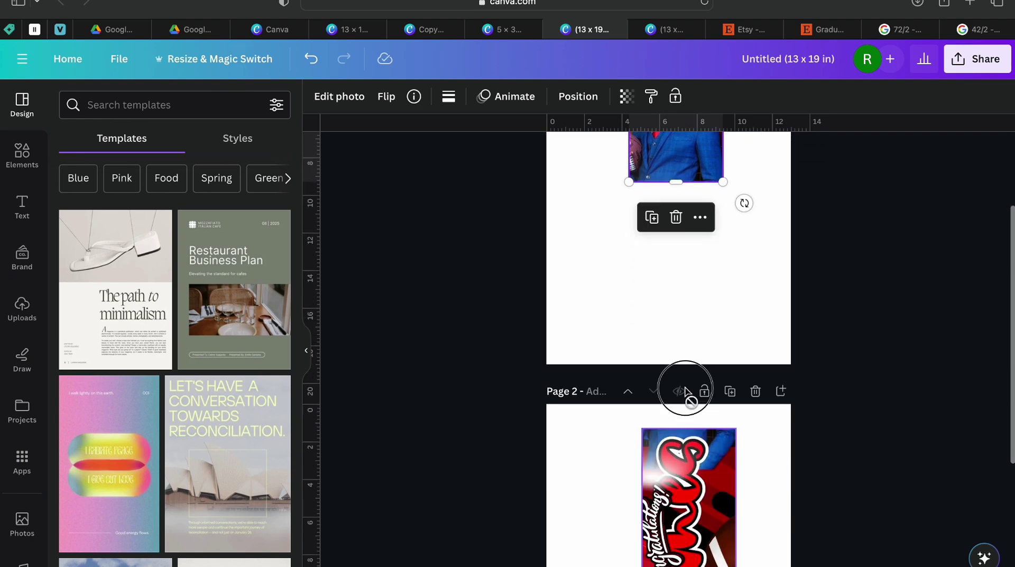
click(669, 292)
Move the lower-half panel from page 2 onto page 1, directly beneath the upper half with their edges meeting
click(702, 502)
drag(703, 502, 660, 251)
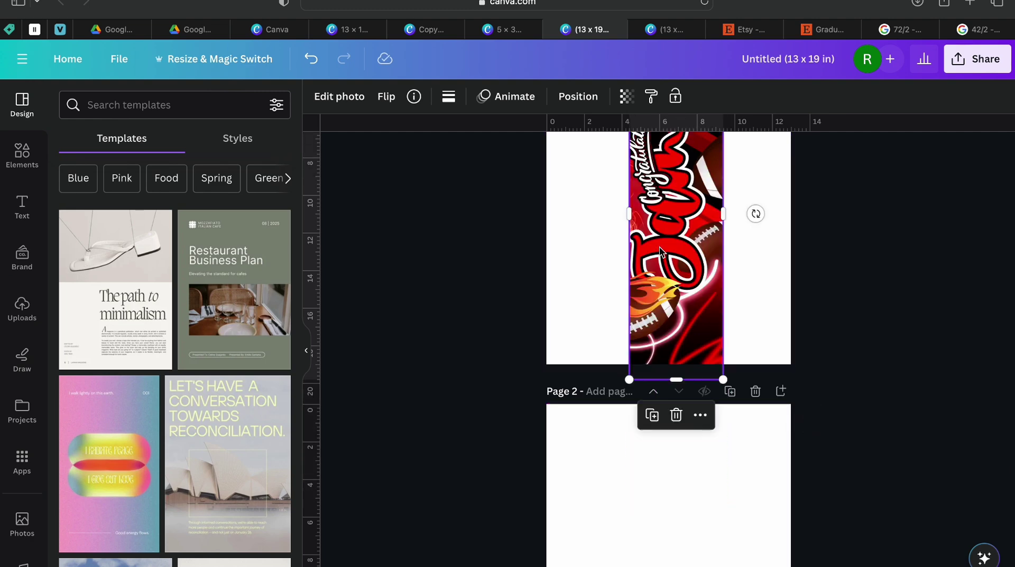
scroll(660, 251, up, 5)
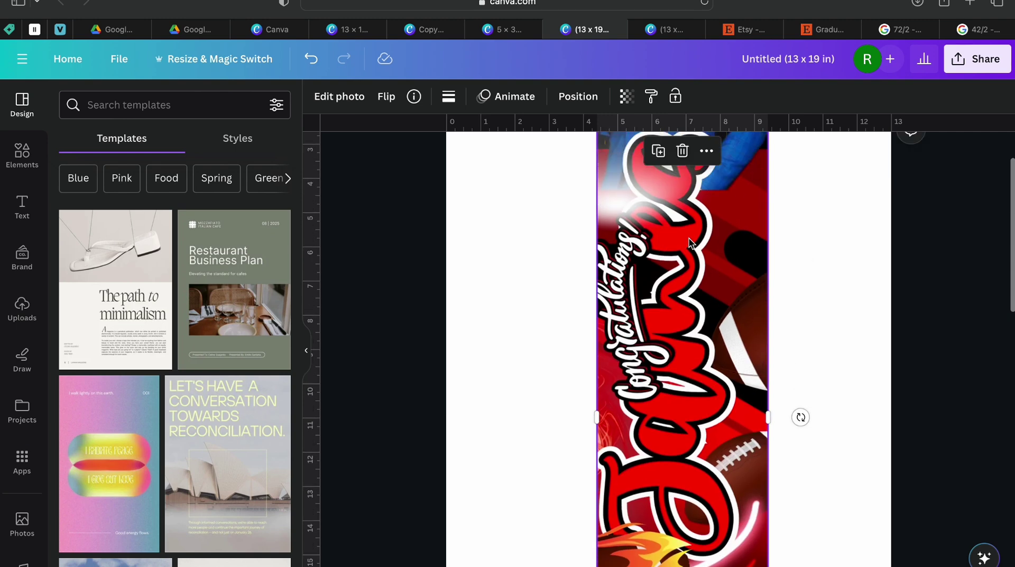
drag(689, 243, 693, 475)
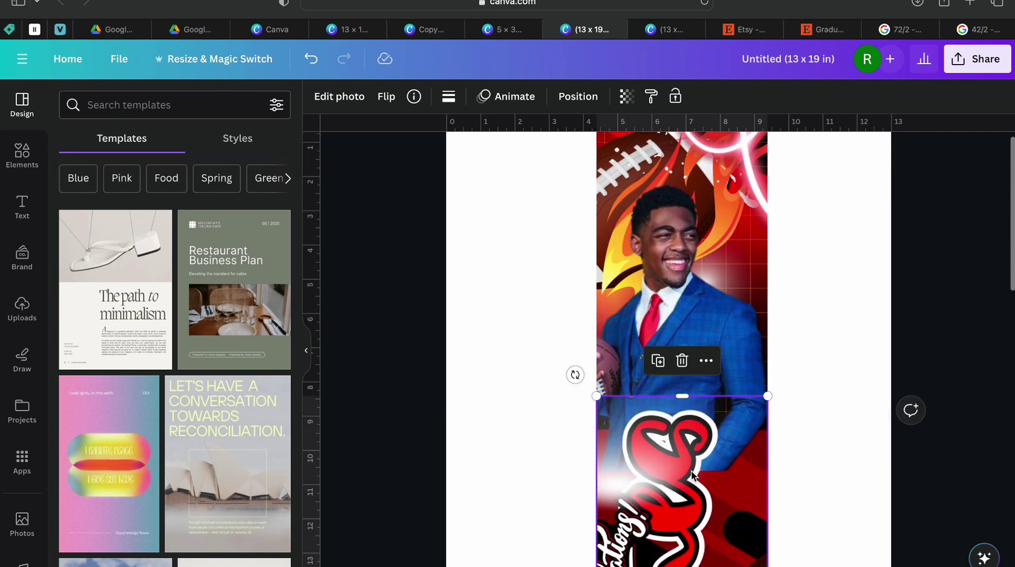
scroll(693, 475, down, 3)
mouse_move(698, 313)
mouse_down()
mouse_move(698, 451)
mouse_move(699, 327)
mouse_up()
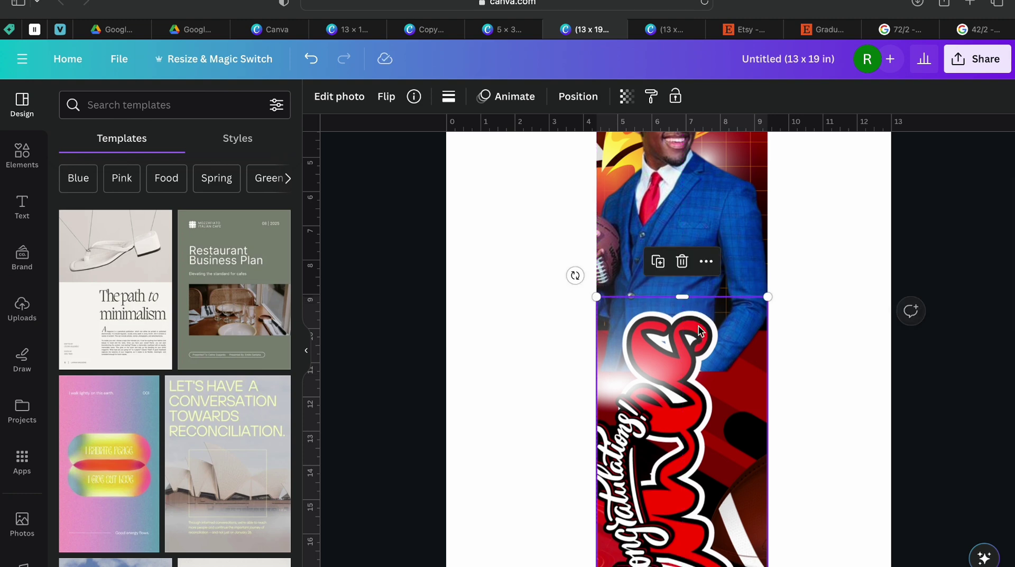
Examine the seam between the joined halves on page 1, and move the lower-half panel back to page 2
click(810, 332)
scroll(809, 333, up, 5)
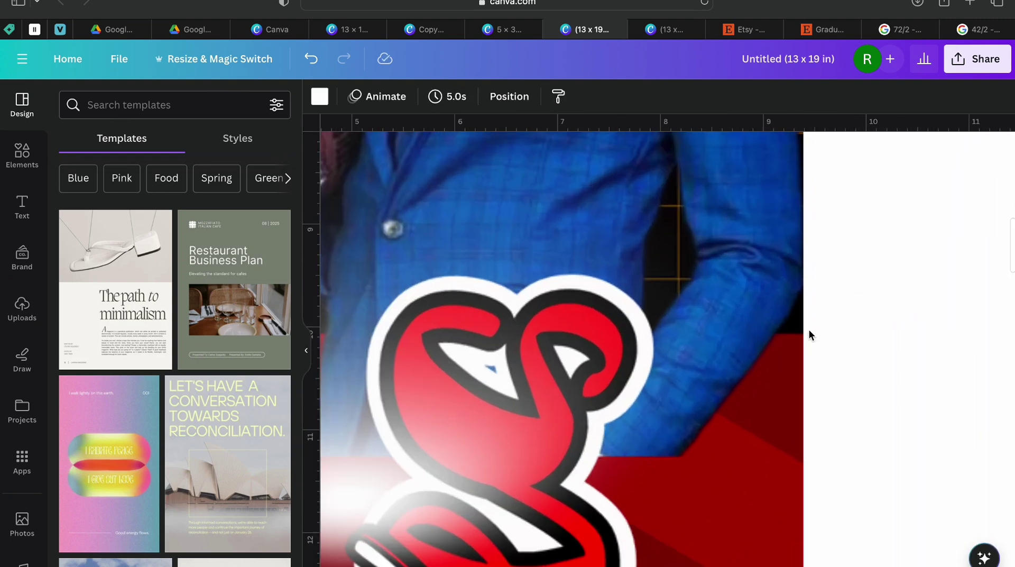
scroll(816, 310, down, 4)
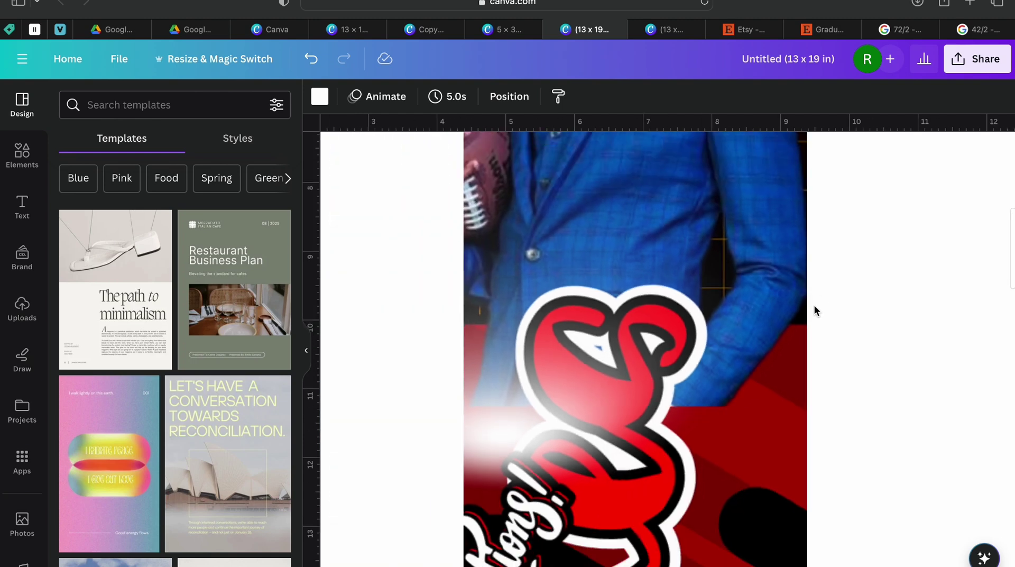
scroll(814, 310, down, 6)
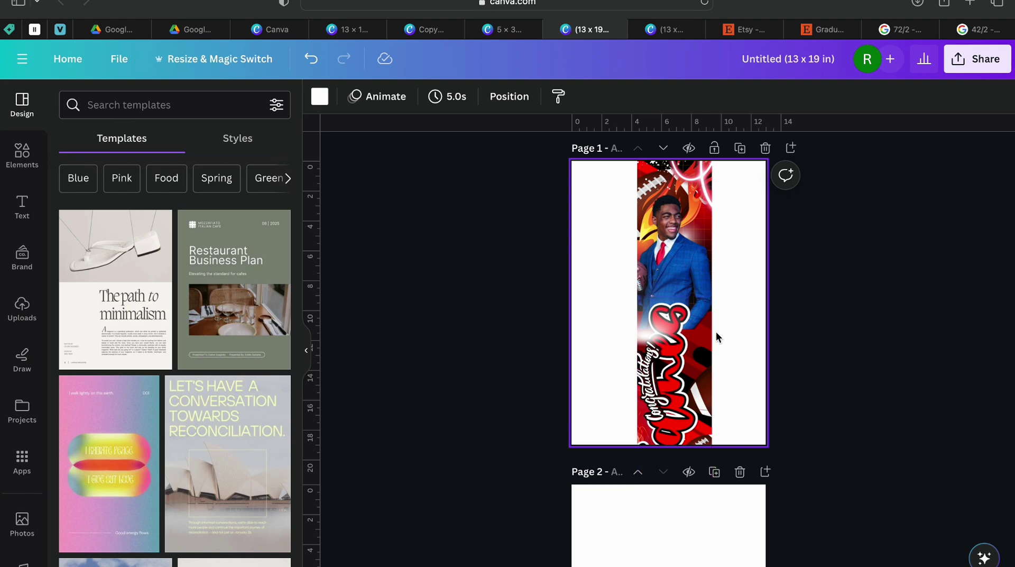
scroll(688, 317, down, 3)
drag(674, 280, 669, 498)
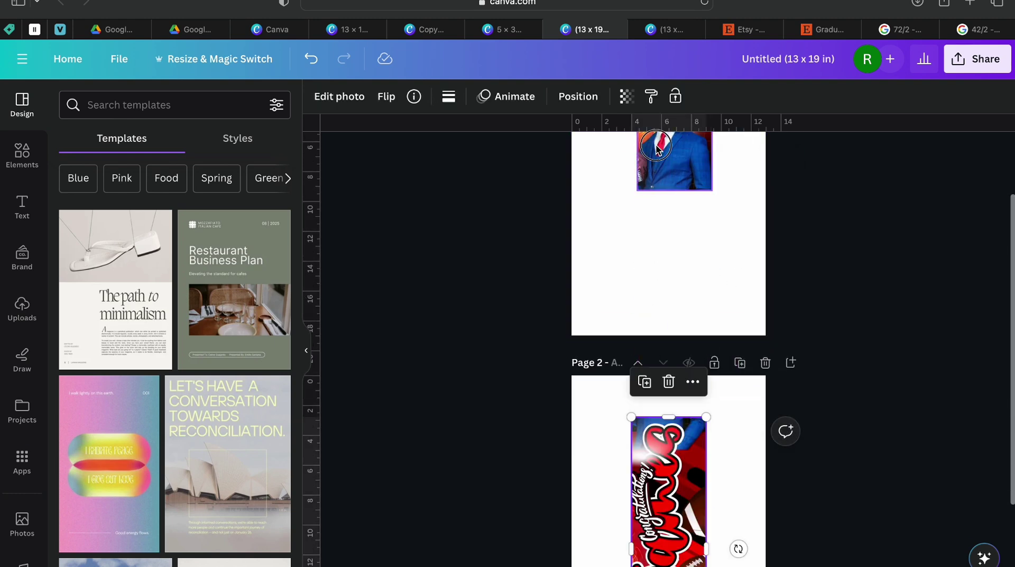
Switch to the 5 x 36 in design, delete both panel images and remove page 2
click(512, 32)
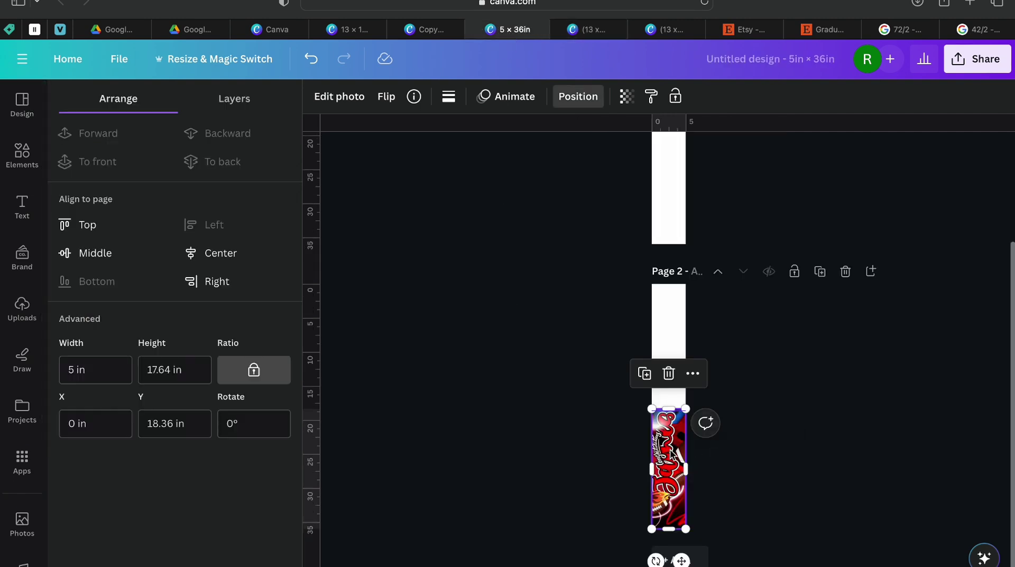
click(669, 374)
scroll(665, 373, up, 3)
click(670, 281)
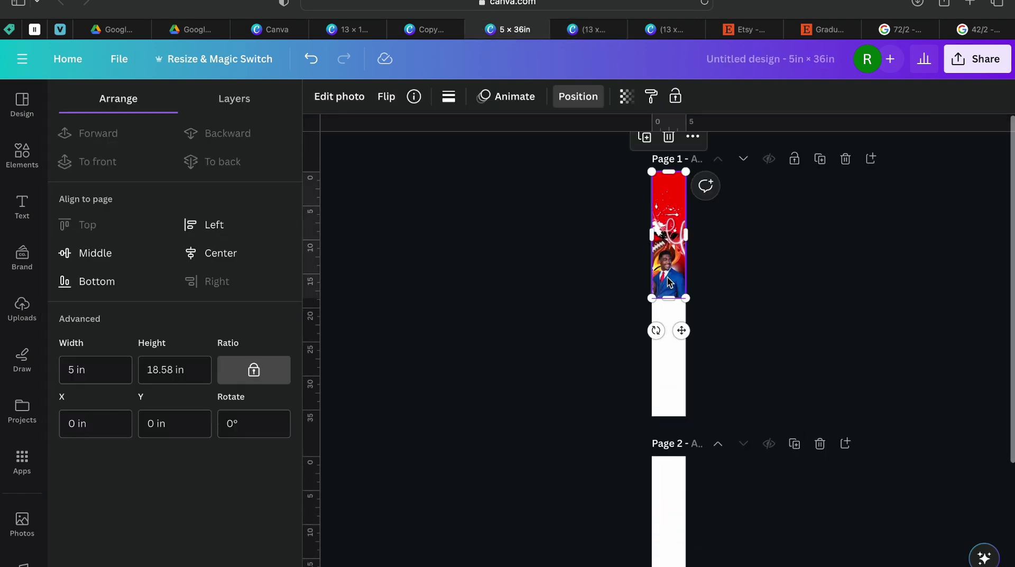
key(Delete)
click(820, 443)
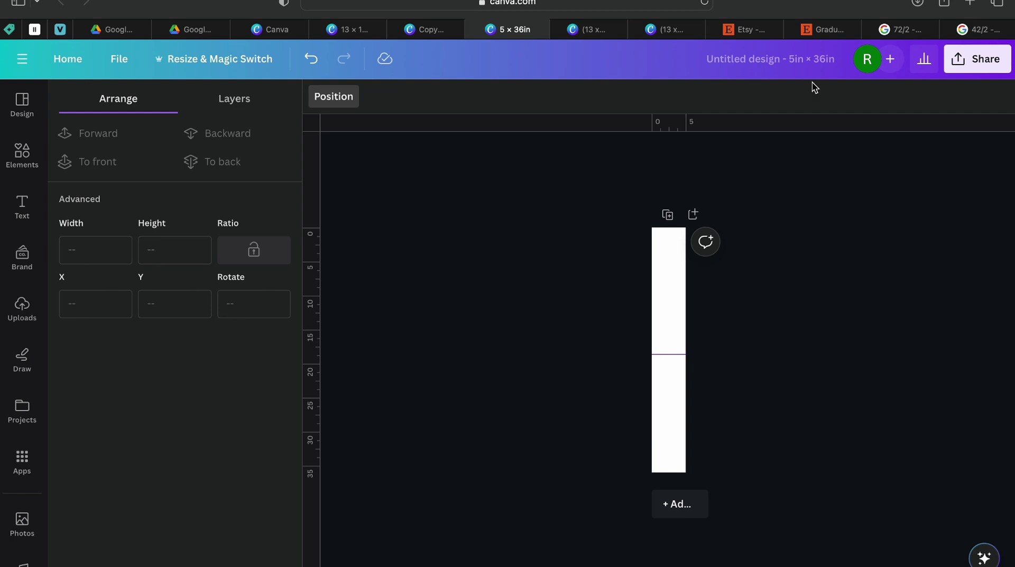
Place the uploaded full stole image with the blue suit on the blank page and scale it to fill the 5 x 36 in area
mouse_move(812, 34)
click(30, 322)
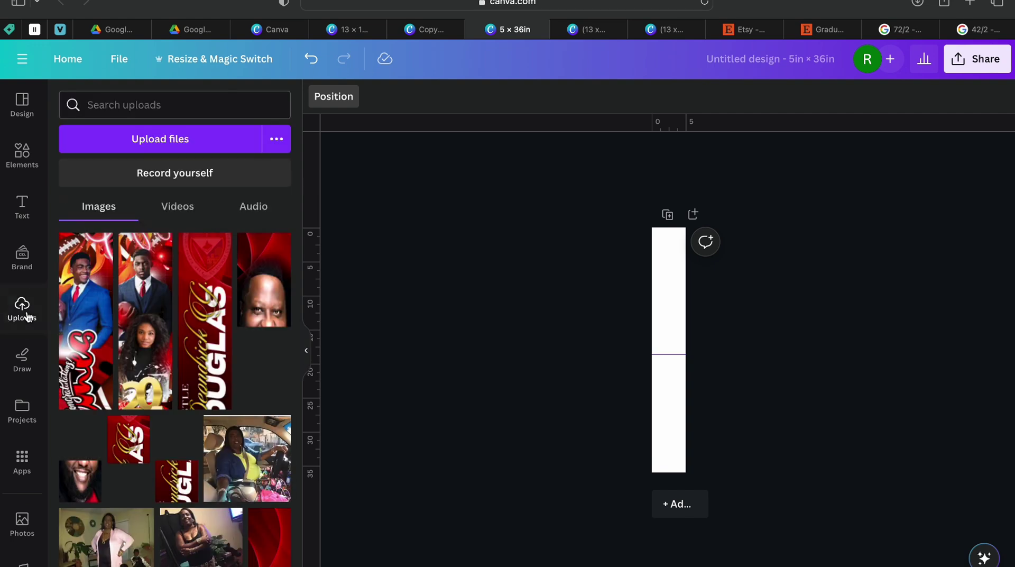
click(86, 302)
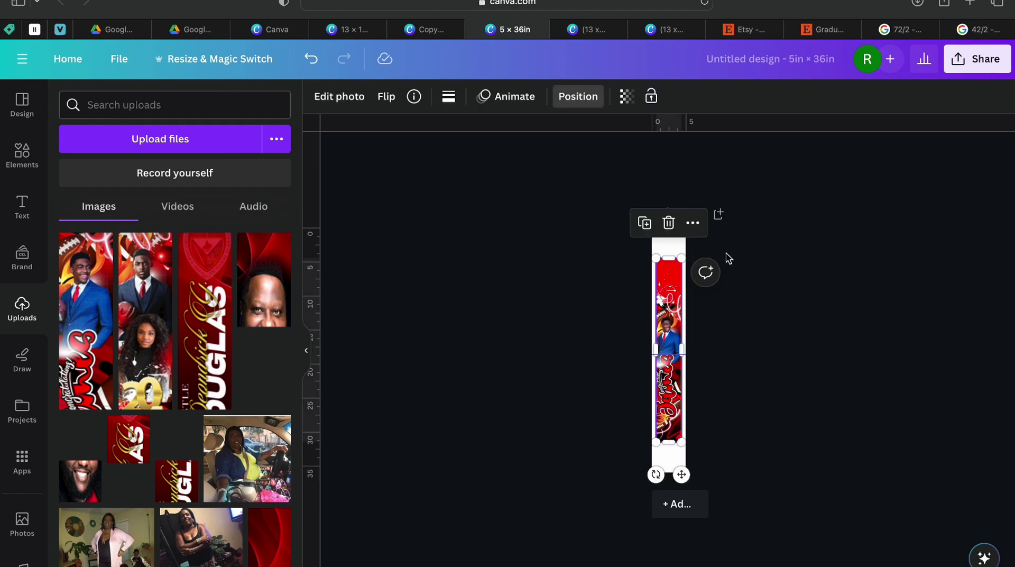
drag(656, 258, 652, 228)
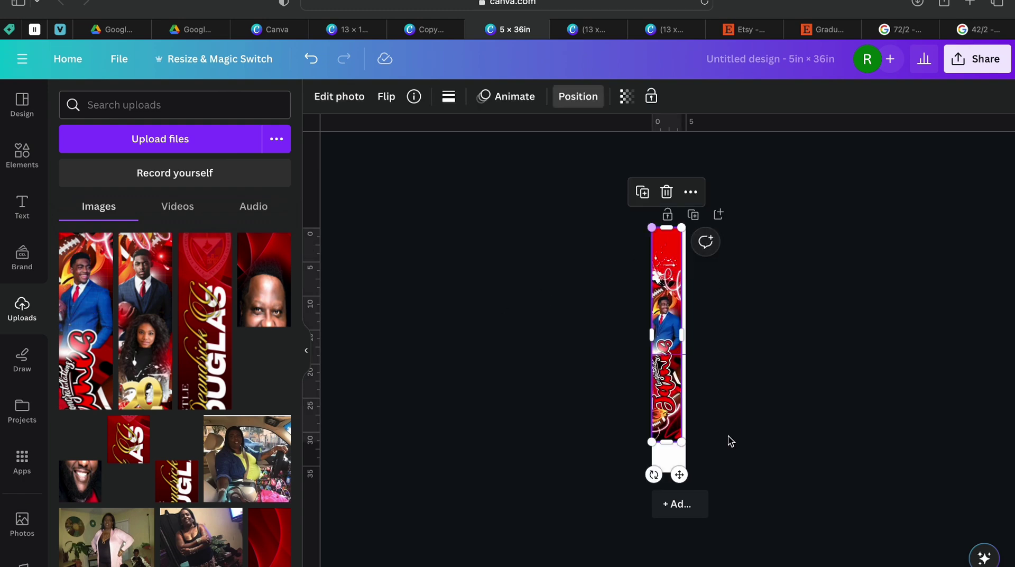
drag(682, 442, 690, 474)
click(746, 422)
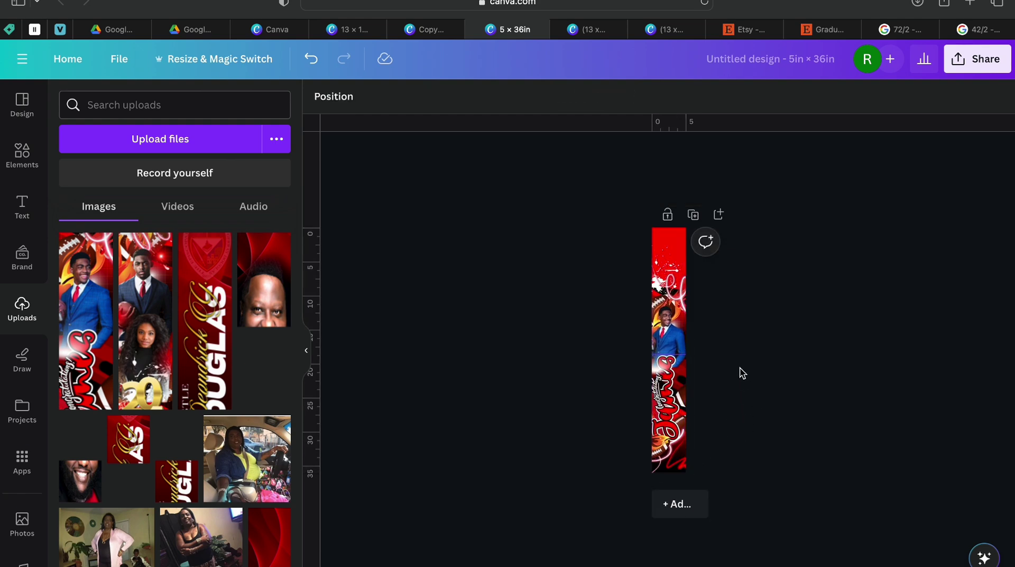
Remove the horizontal guide crossing the middle of the panel and show the view settings for rulers and guides
drag(669, 332, 675, 356)
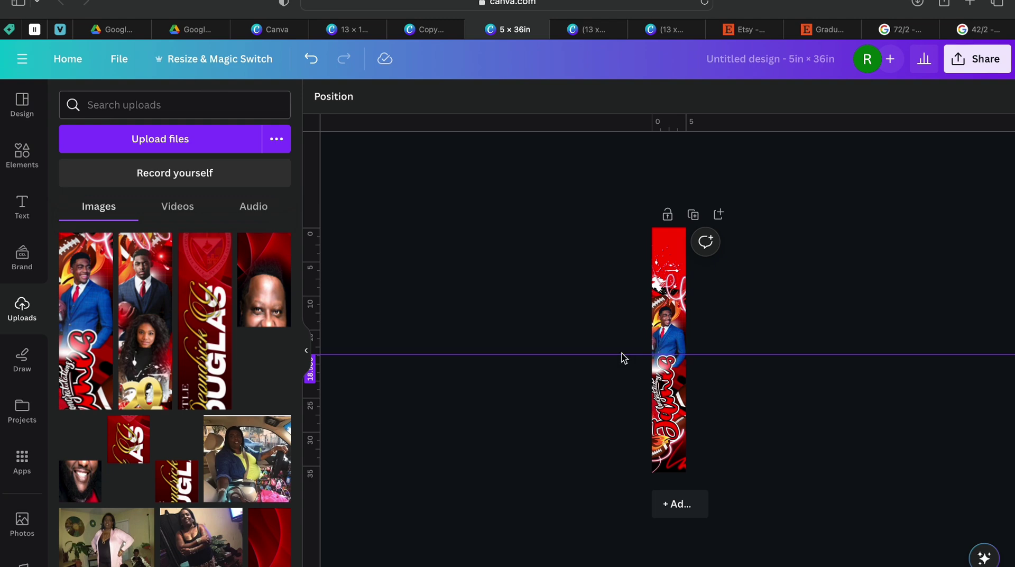
drag(677, 319, 677, 317)
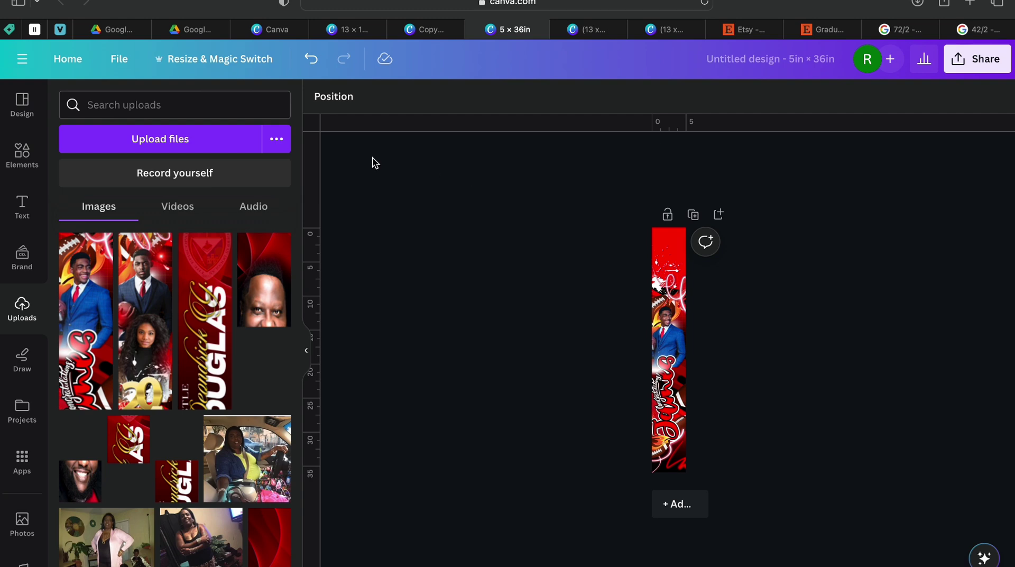
click(119, 60)
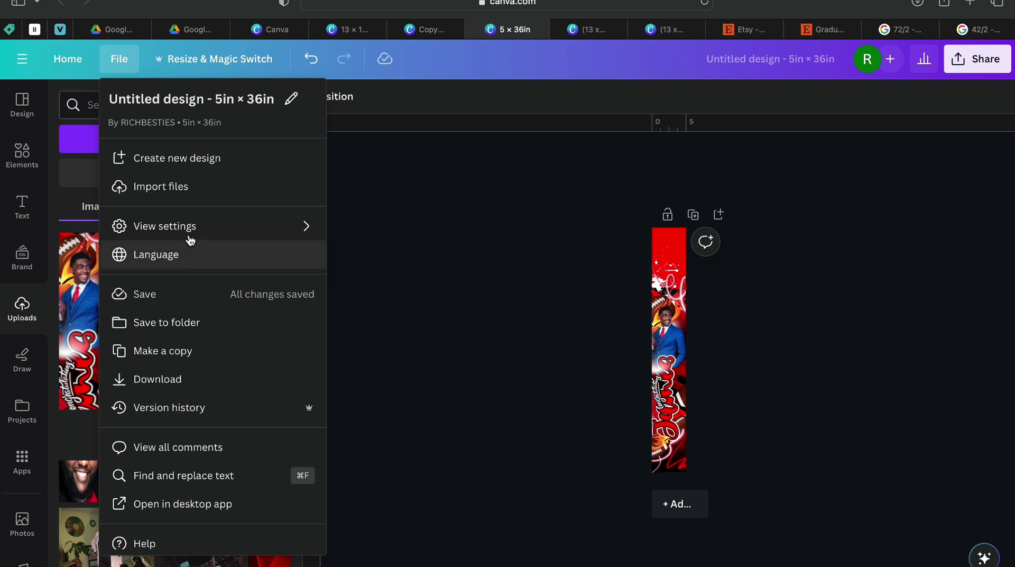
mouse_move(191, 234)
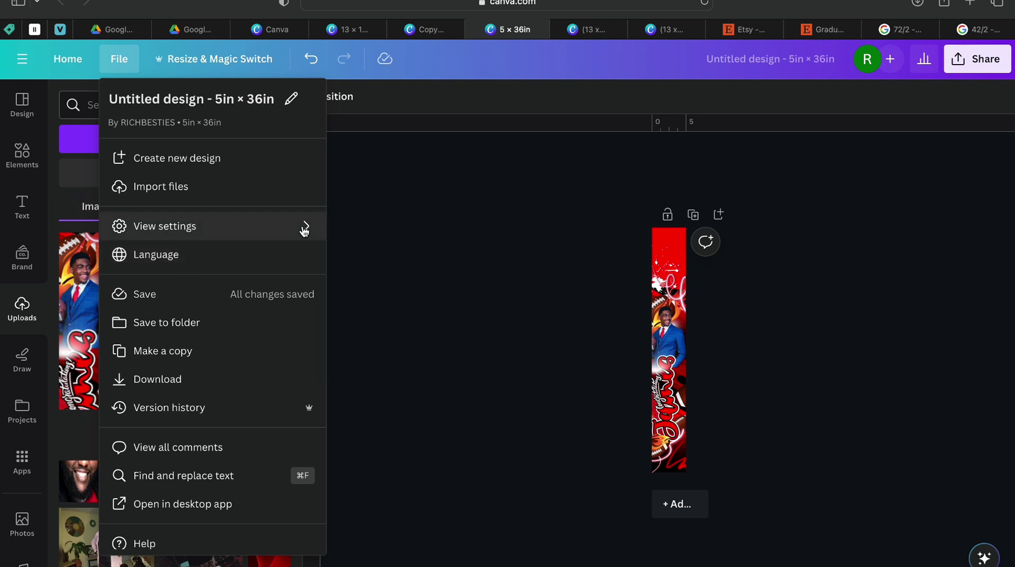
mouse_move(306, 228)
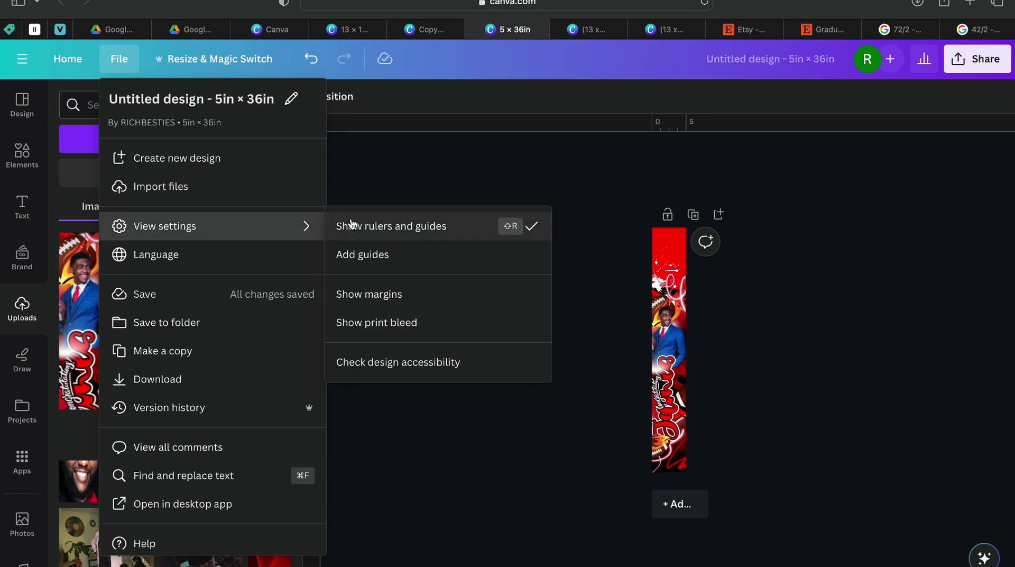
click(675, 130)
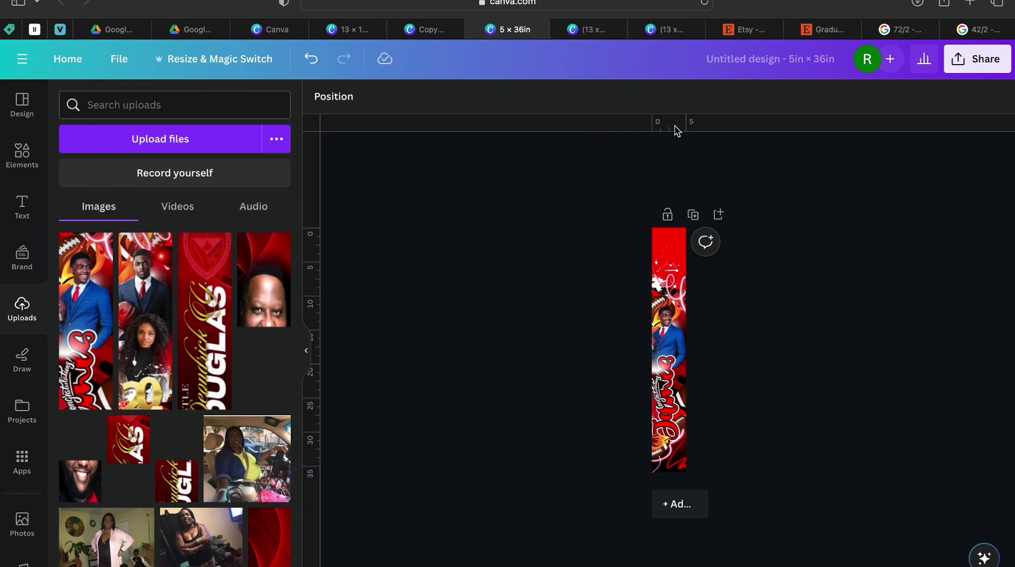
Add a horizontal guide across the full panel at 18 in, and shift it down to about 18.5 in
drag(676, 131, 667, 357)
click(306, 350)
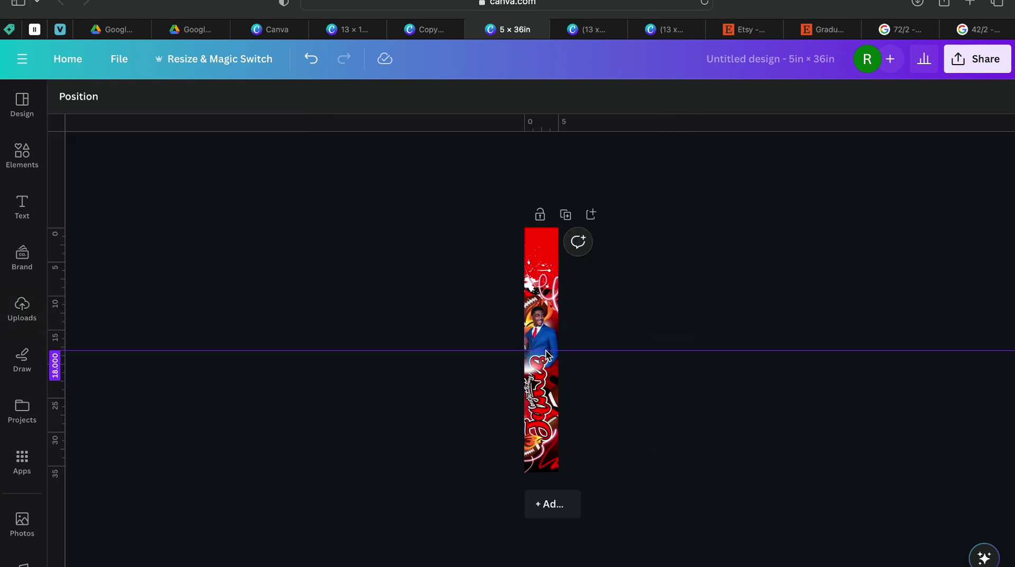
mouse_move(547, 355)
mouse_down()
mouse_move(545, 343)
mouse_move(545, 358)
mouse_up()
scroll(546, 357, up, 5)
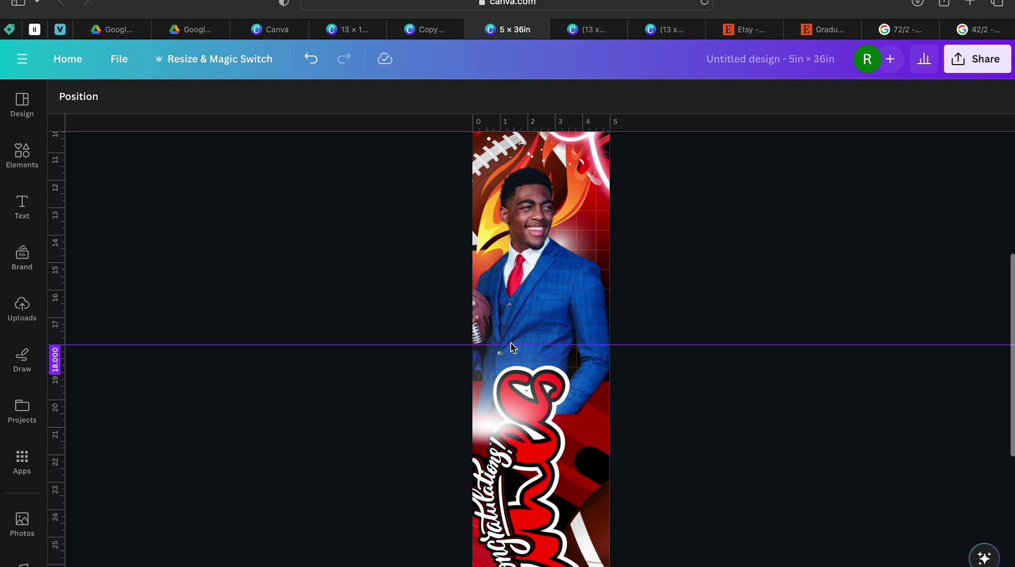
drag(511, 344, 510, 358)
scroll(402, 348, down, 5)
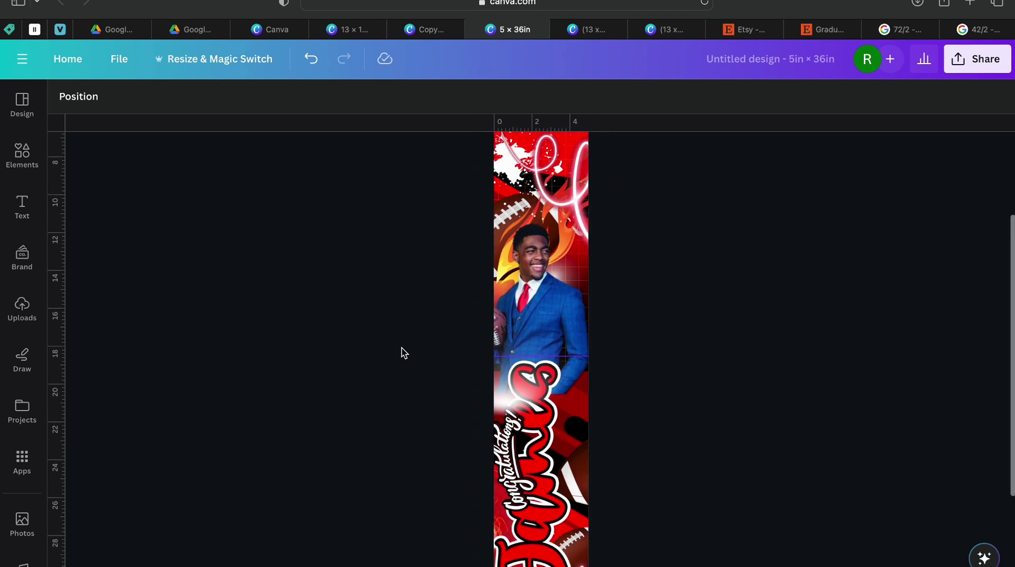
Crop the full stole image from its bottom edge up to the horizontal guide, keeping only the upper half
scroll(402, 348, down, 3)
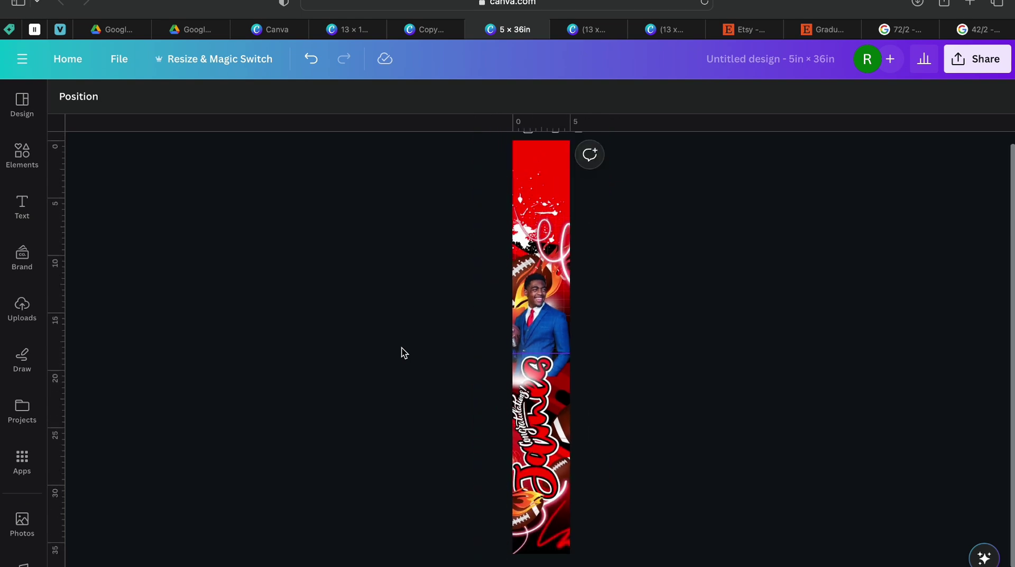
click(560, 415)
drag(541, 554, 538, 351)
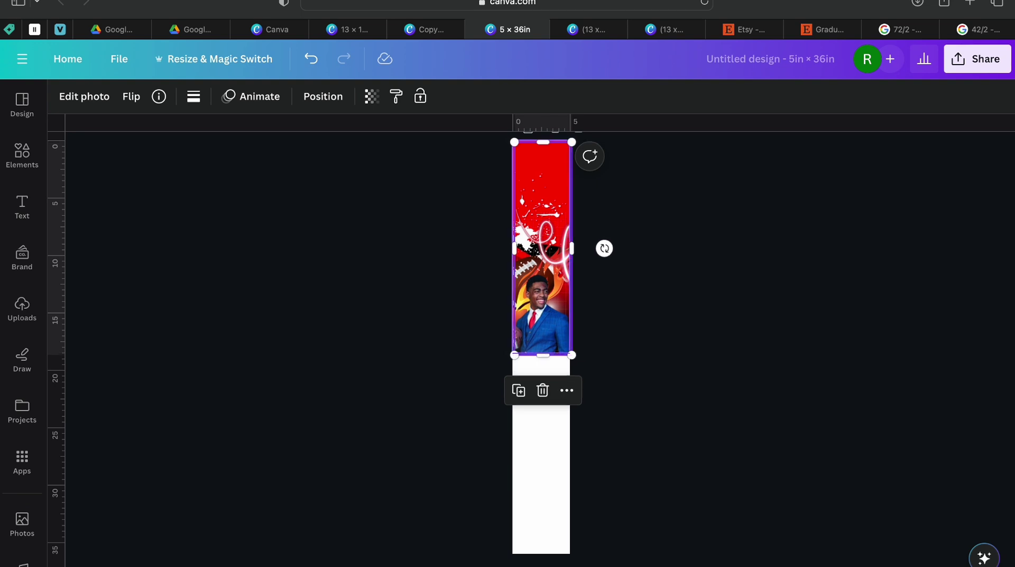
Align the duplicate of the upper half with the page's top corner and extend its bottom edge to the end of the panel
drag(537, 262, 535, 264)
drag(544, 355, 544, 528)
drag(529, 161, 531, 159)
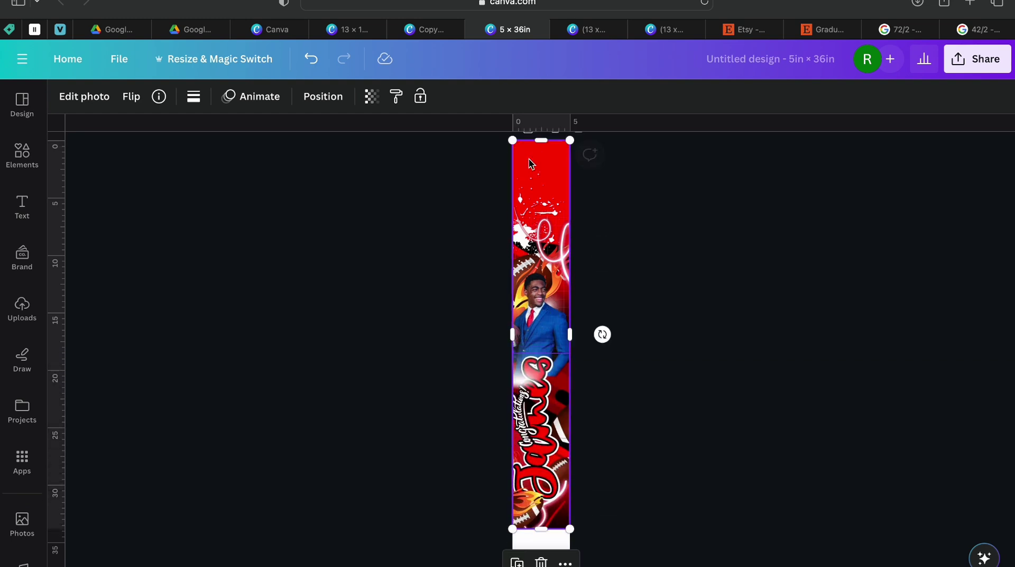
drag(540, 531, 540, 554)
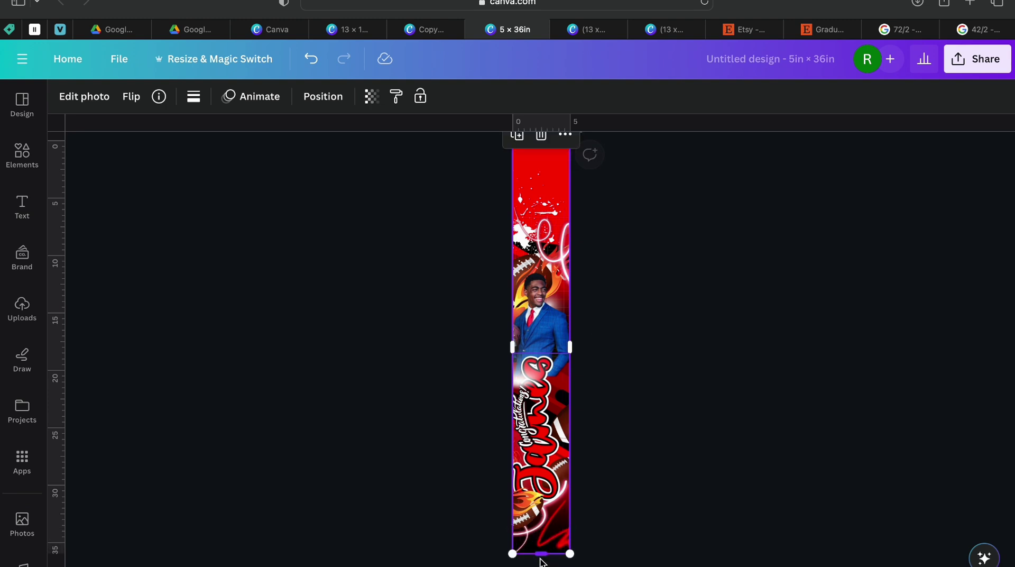
click(694, 213)
click(552, 181)
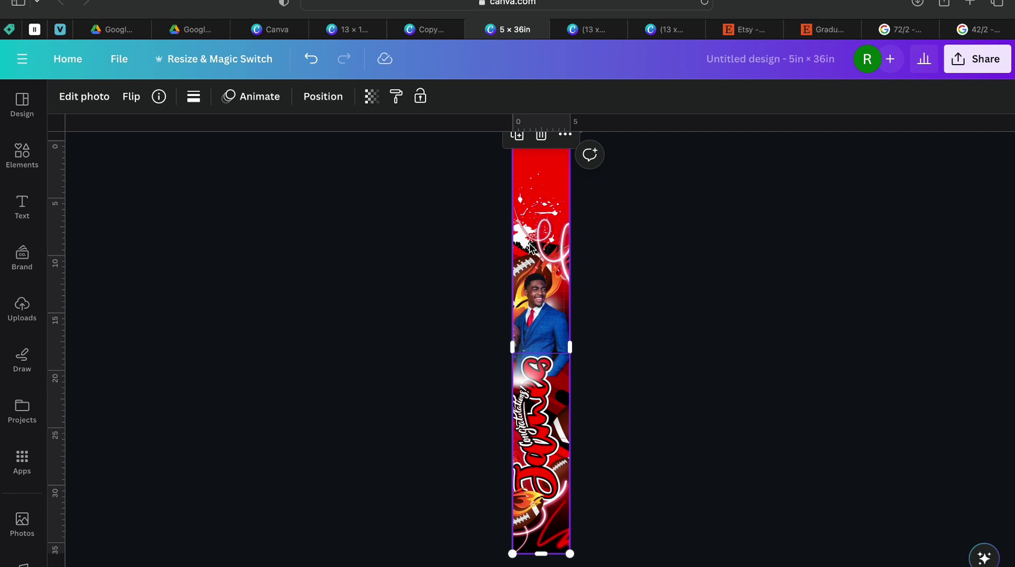
Crop the duplicate's top edge down to just above the guide, leaving a lower half about 17.64 in high
click(664, 229)
key(super+minus)
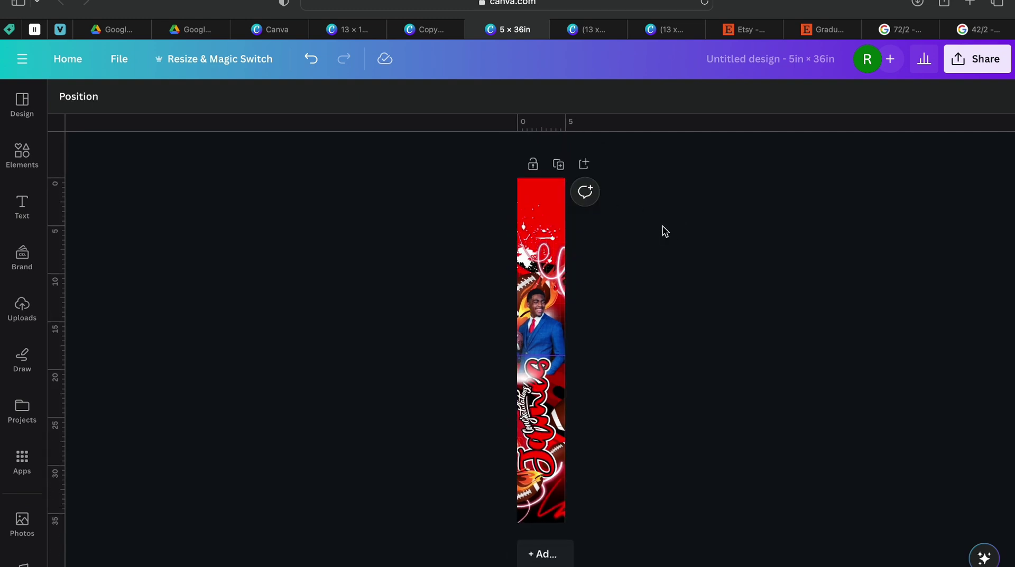
click(547, 217)
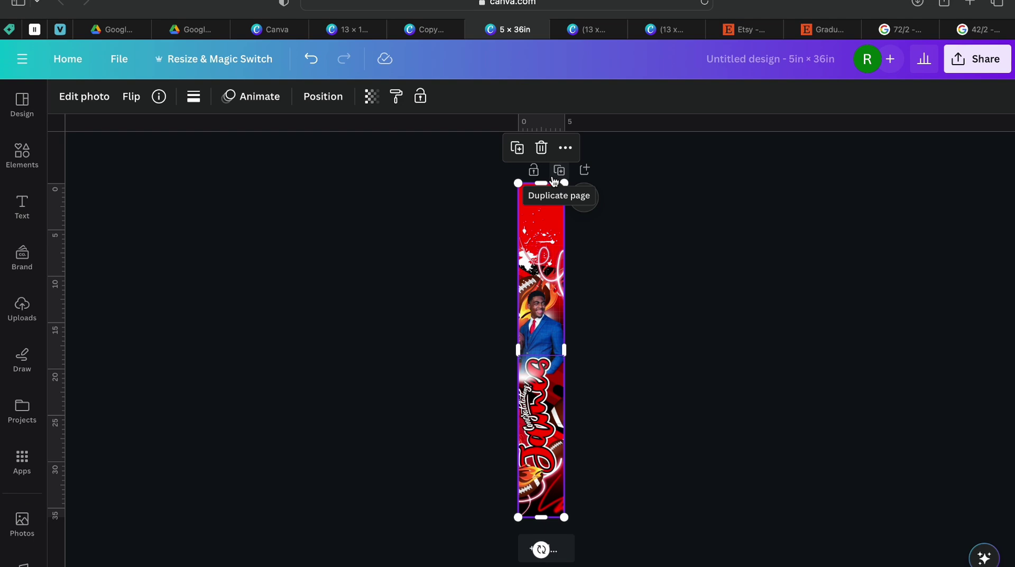
drag(538, 183, 538, 348)
scroll(539, 348, up, 5)
scroll(538, 359, up, 10)
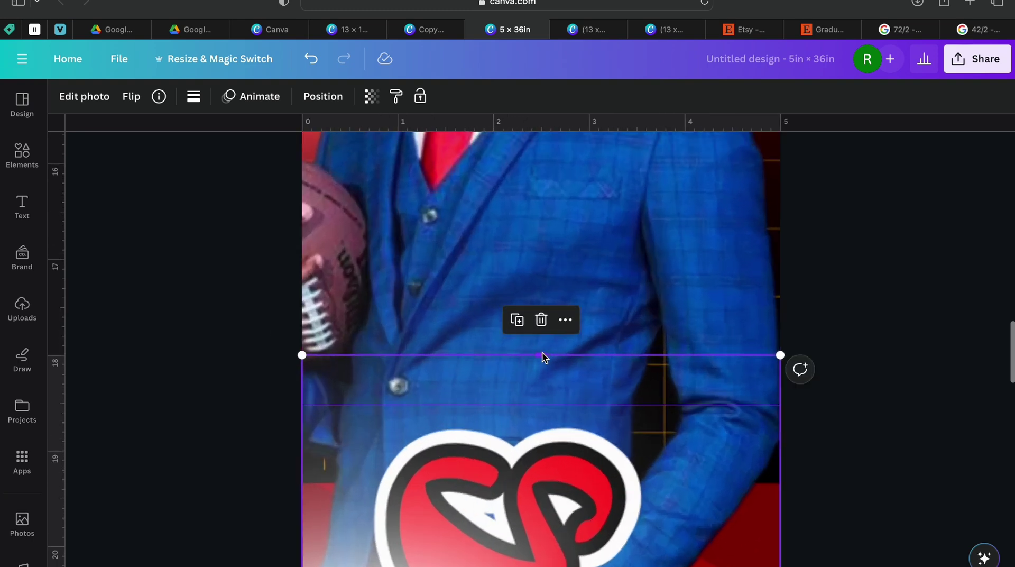
drag(542, 355, 538, 390)
scroll(538, 390, down, 3)
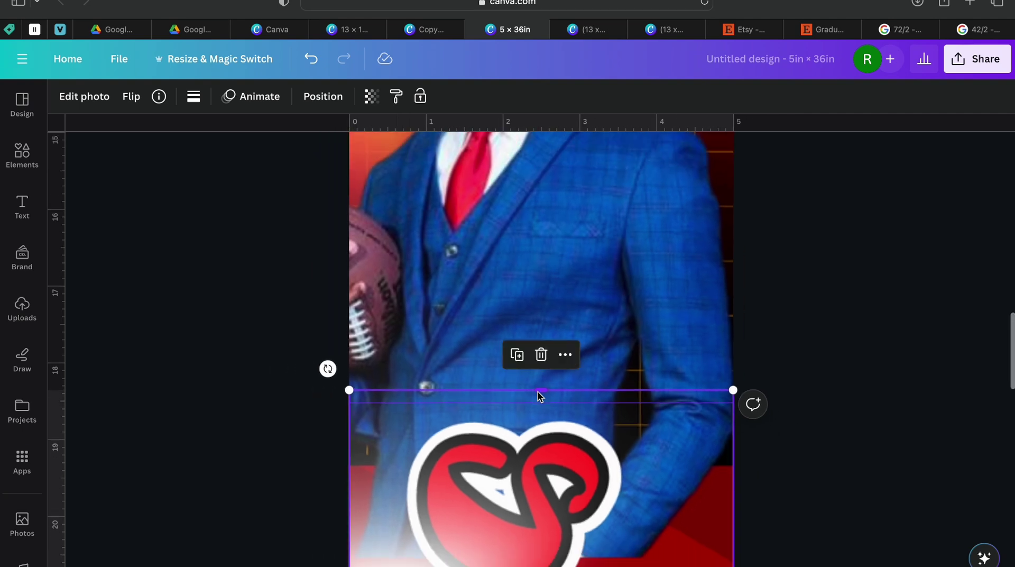
scroll(561, 349, down, 3)
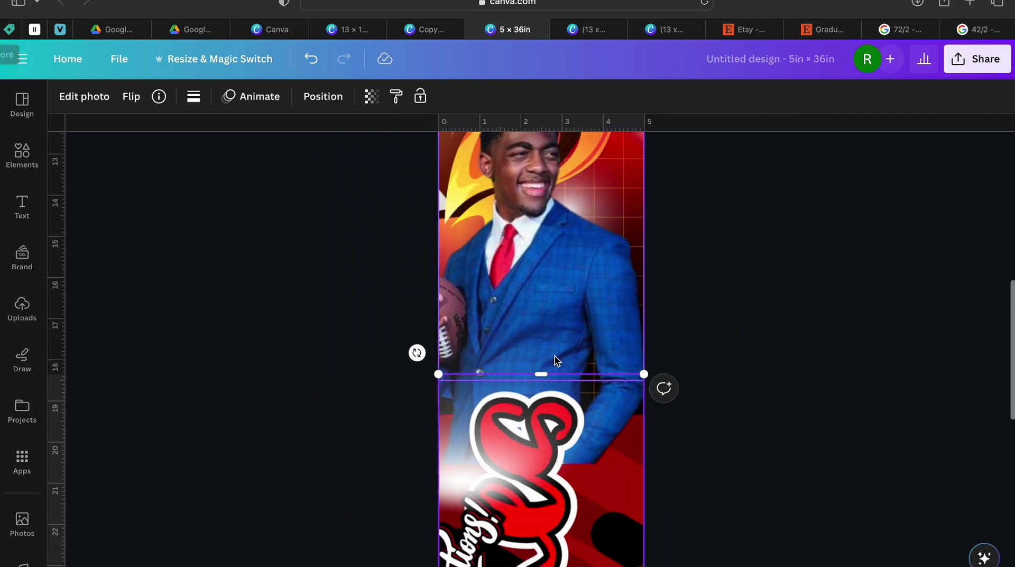
scroll(555, 362, down, 5)
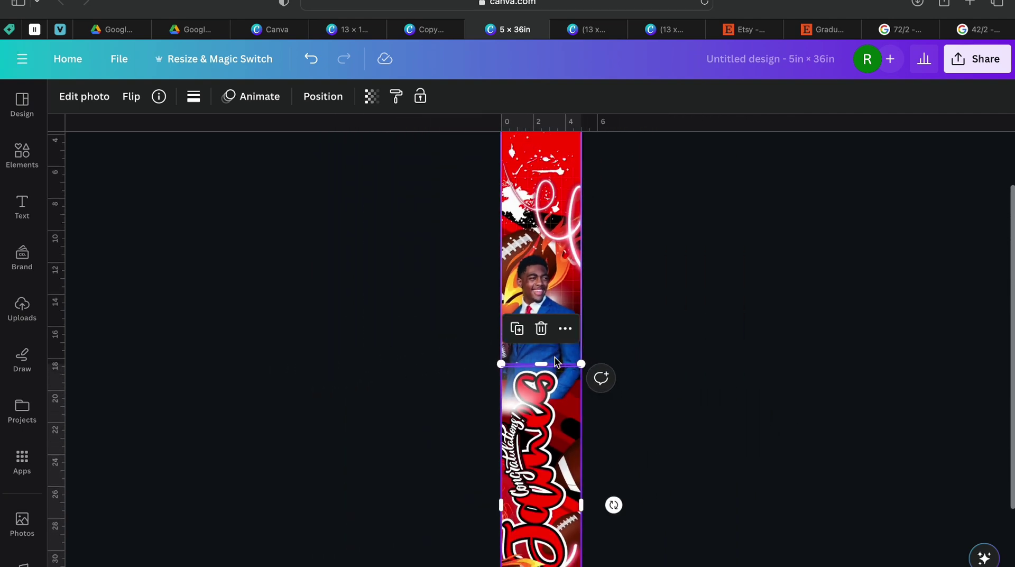
click(660, 388)
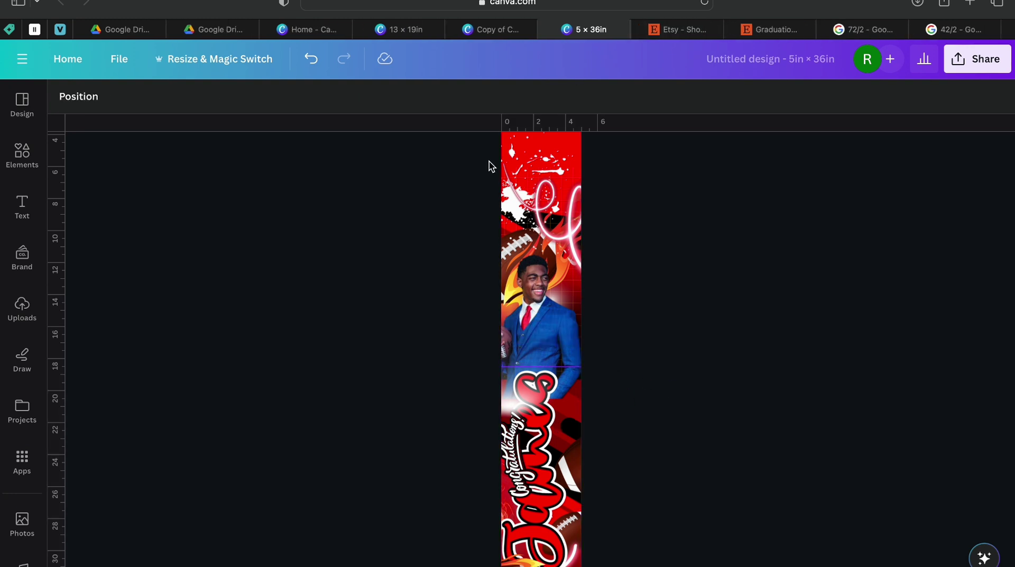
Make a resized copy of the design using the saved 13 x 19 in size and open it
click(183, 63)
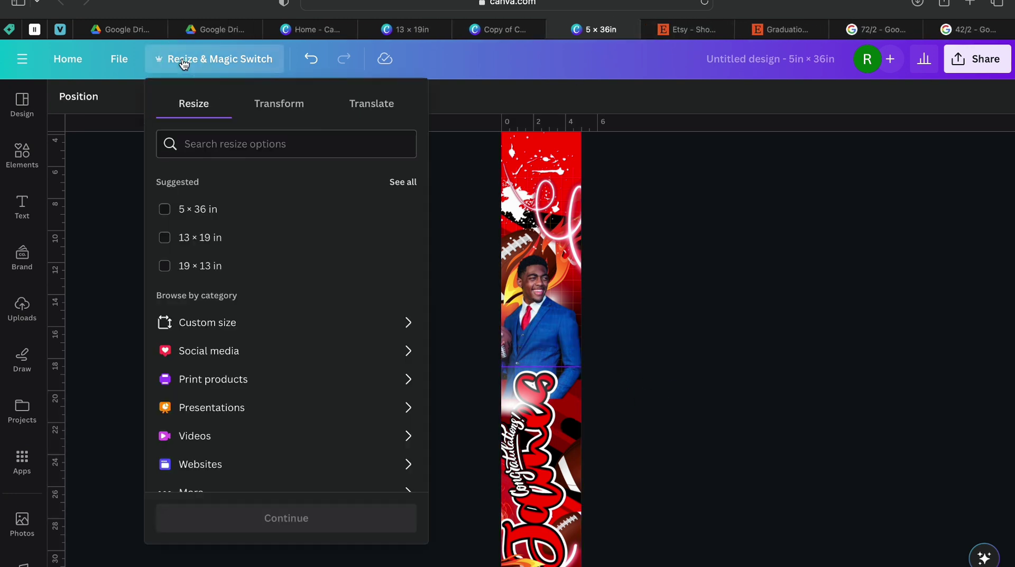
click(198, 332)
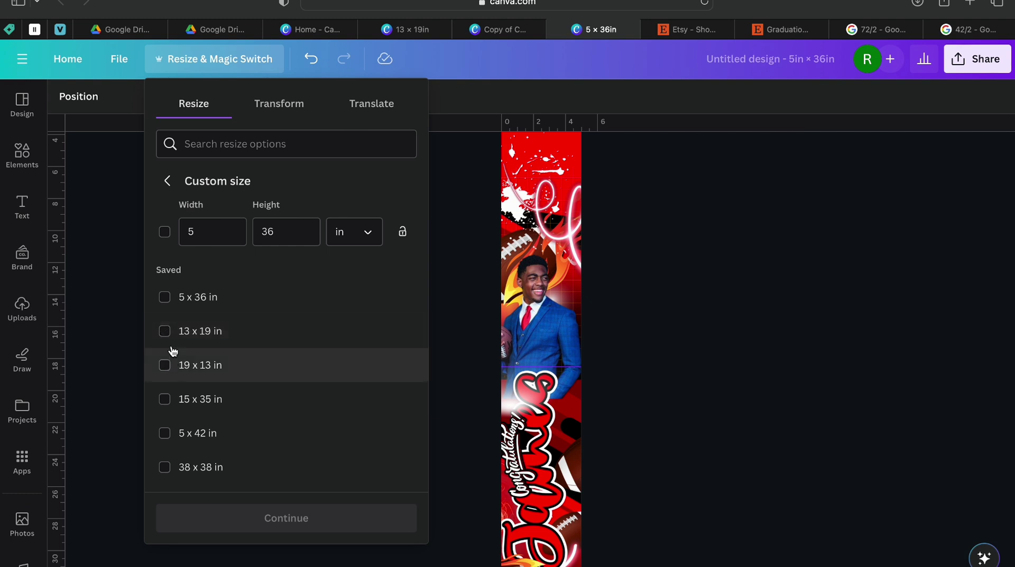
click(164, 333)
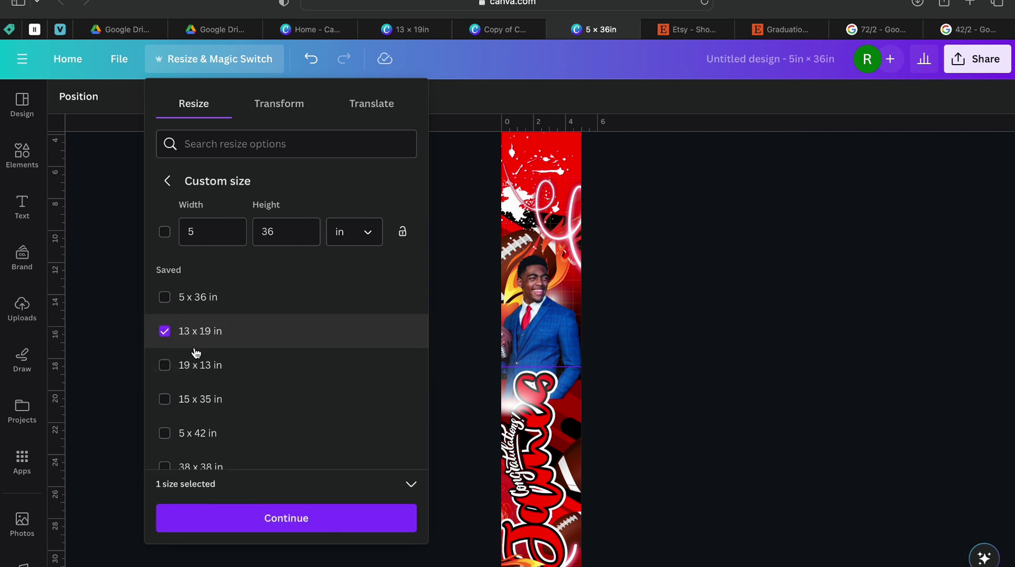
click(252, 525)
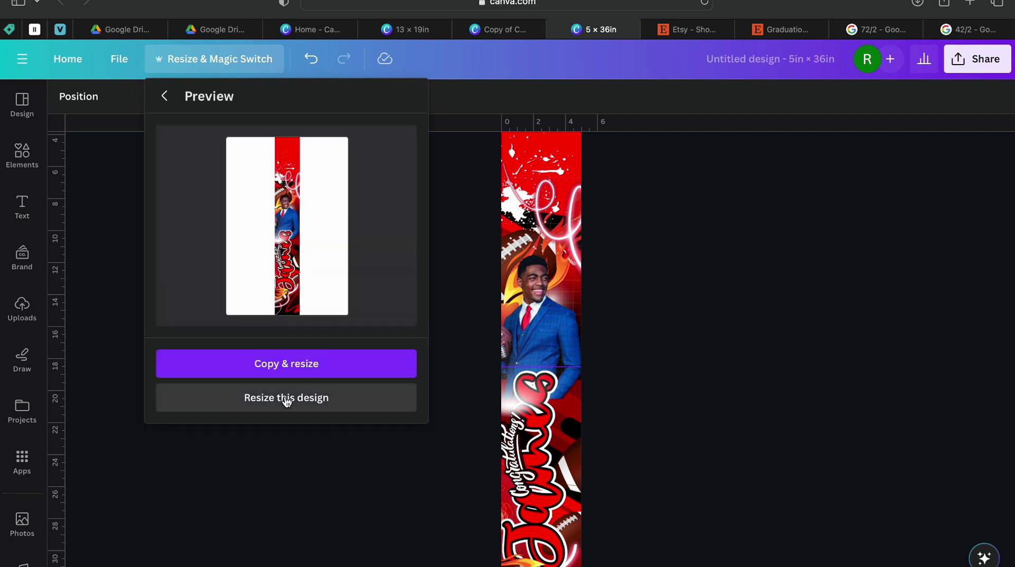
click(290, 371)
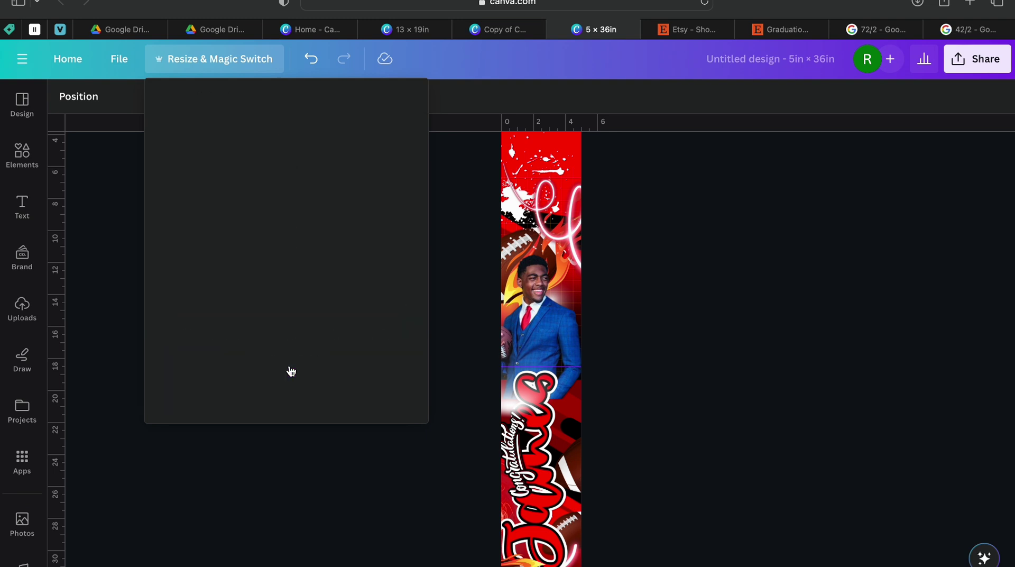
click(342, 215)
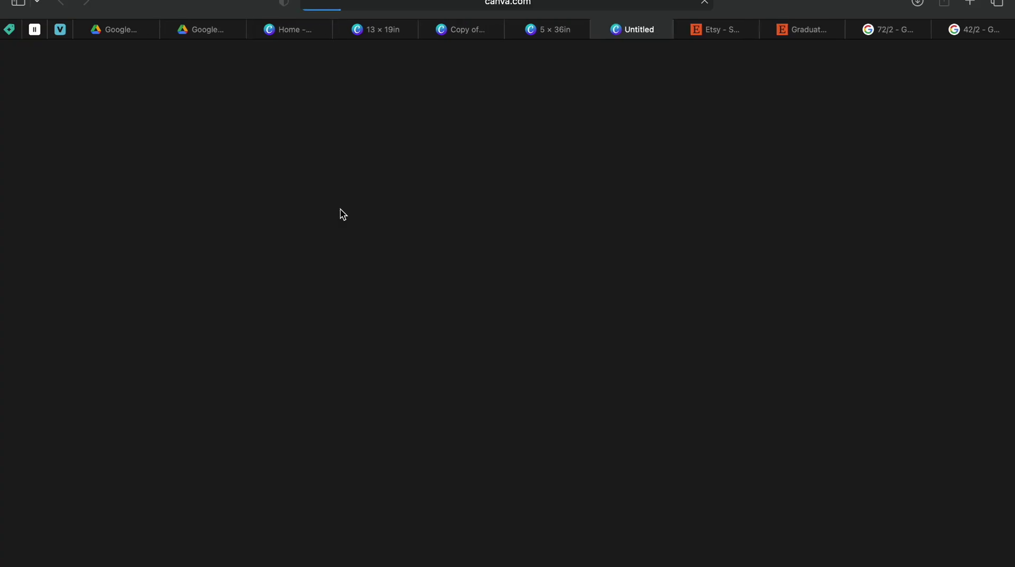
Separate the upper and lower stole halves so they sit side by side on the 13 x 19 in page
drag(661, 249, 573, 273)
drag(669, 410, 708, 298)
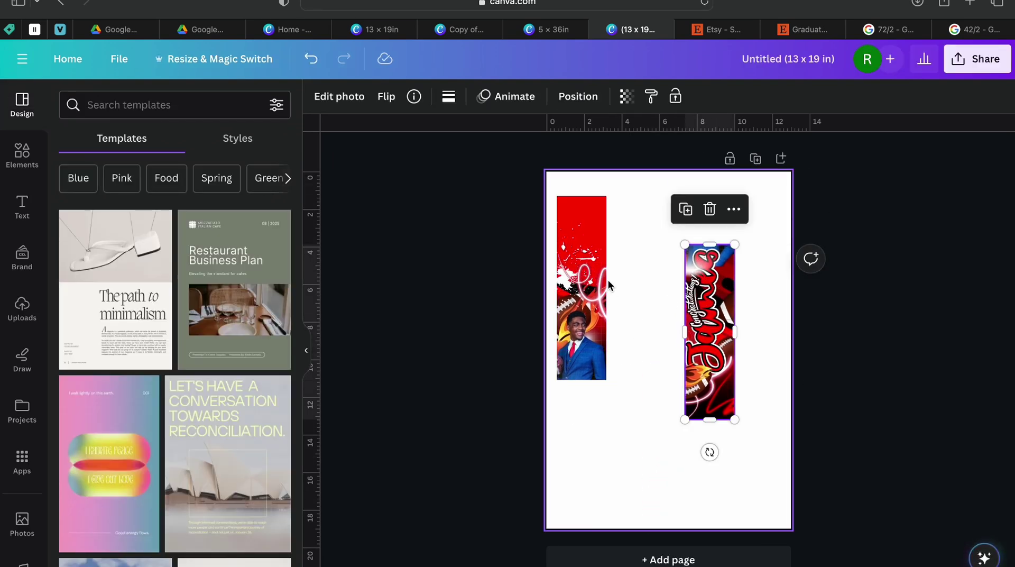
drag(582, 317, 617, 317)
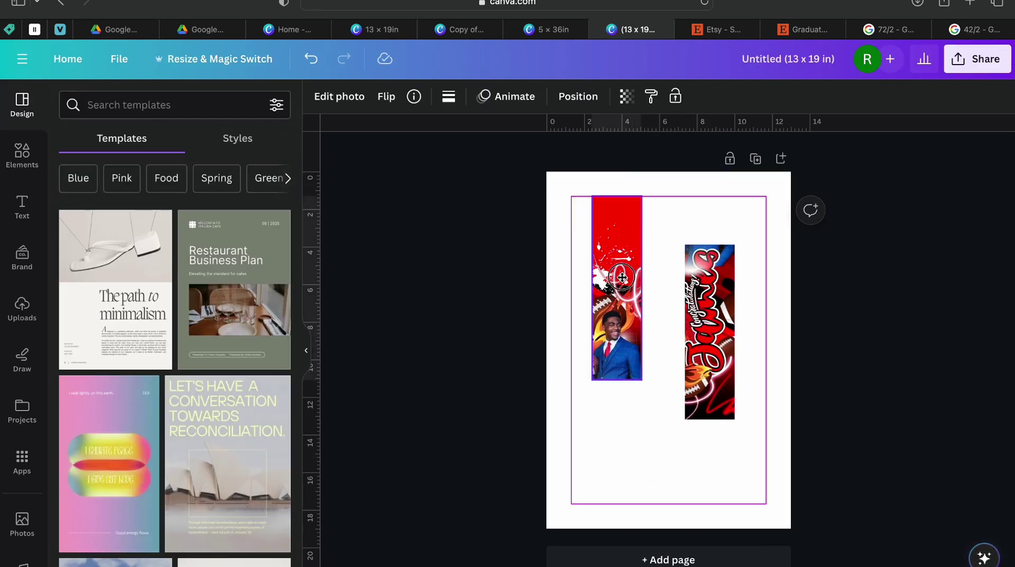
Return to the 5 x 36 in design and check the upper half's width and height
click(539, 30)
click(303, 356)
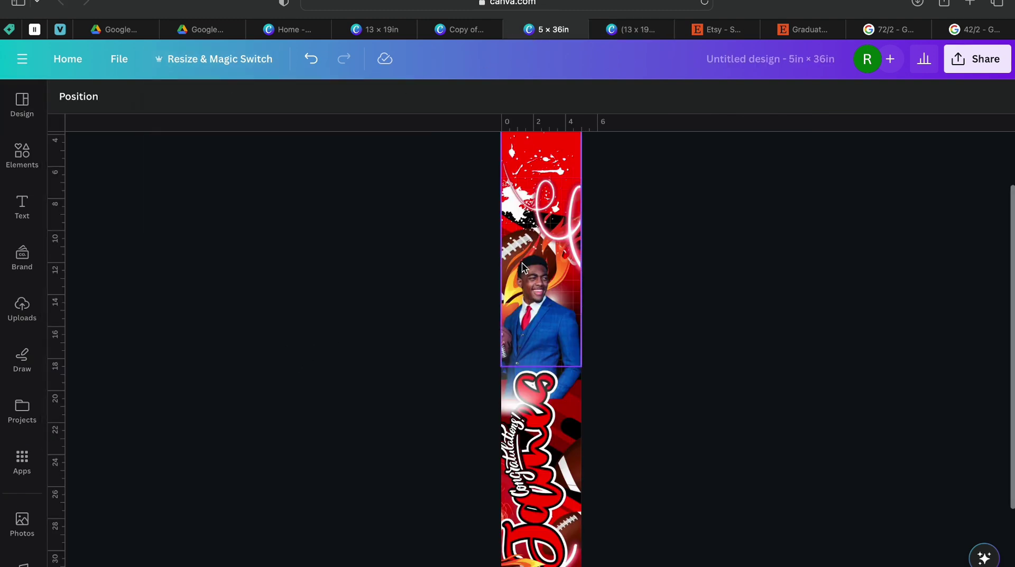
click(506, 288)
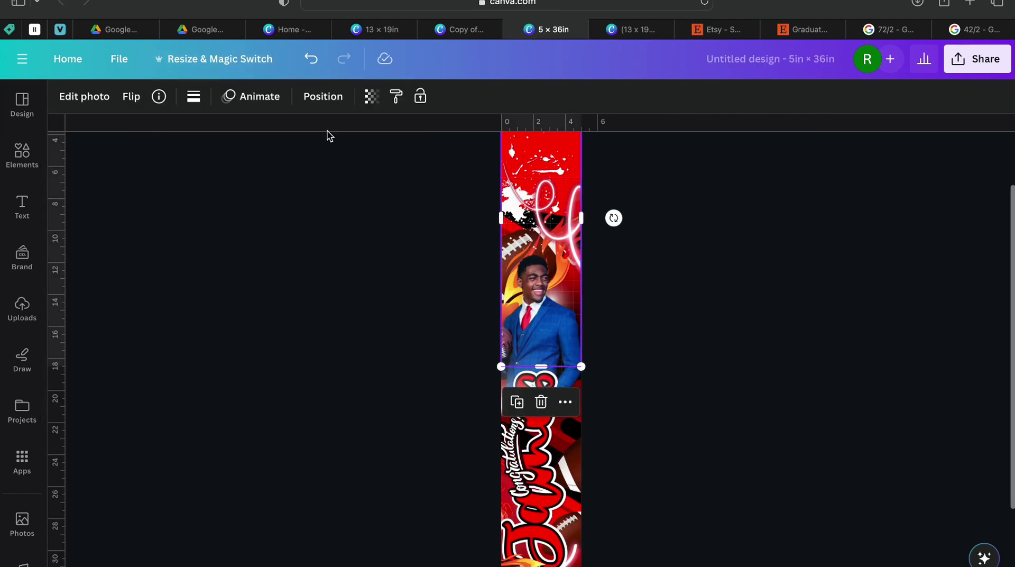
click(320, 96)
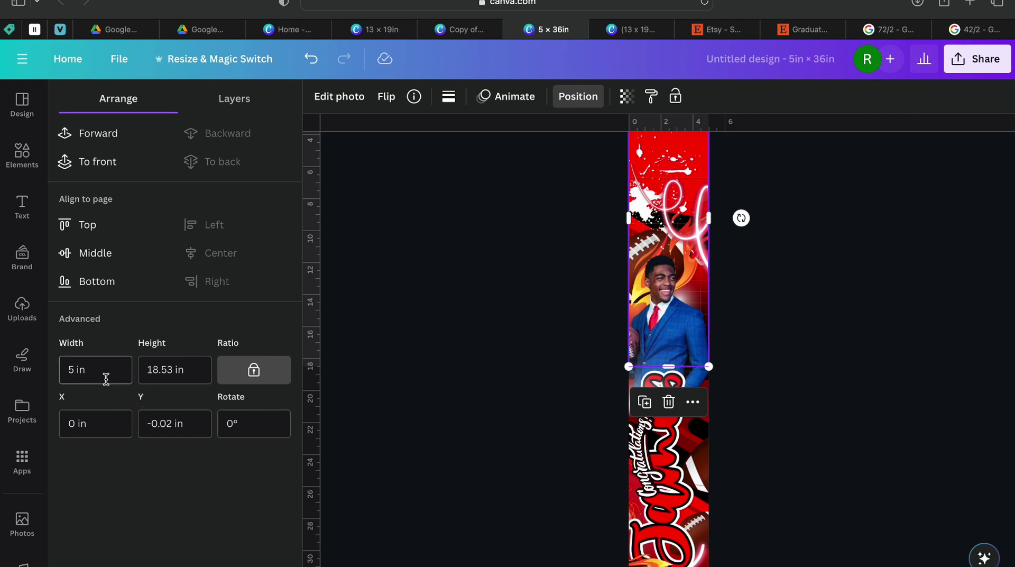
In the 13 x 19 in copy, set the upper half to 5 in wide and 18.53 in high and fit it along the page's left side
click(639, 31)
click(562, 98)
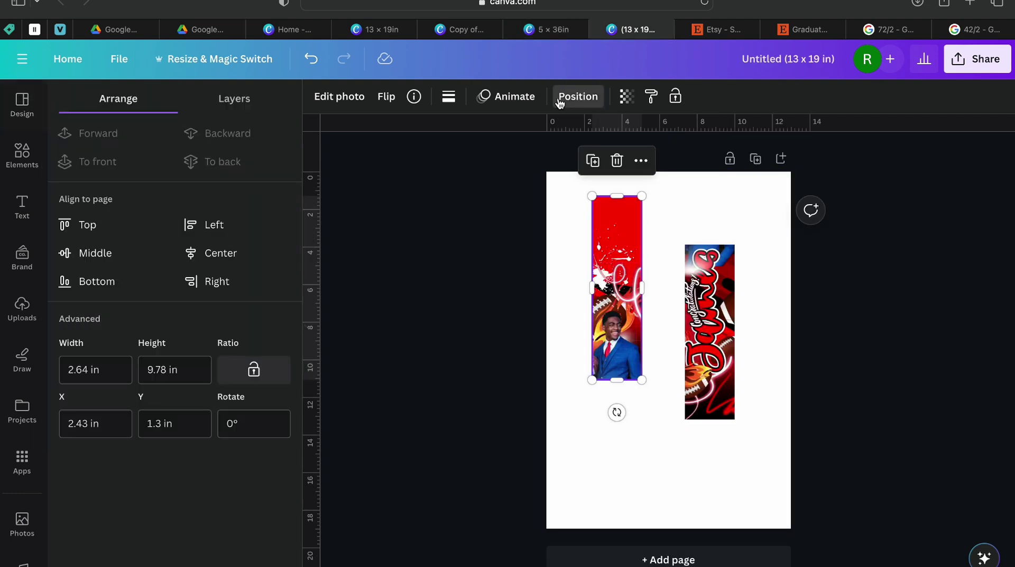
click(86, 370)
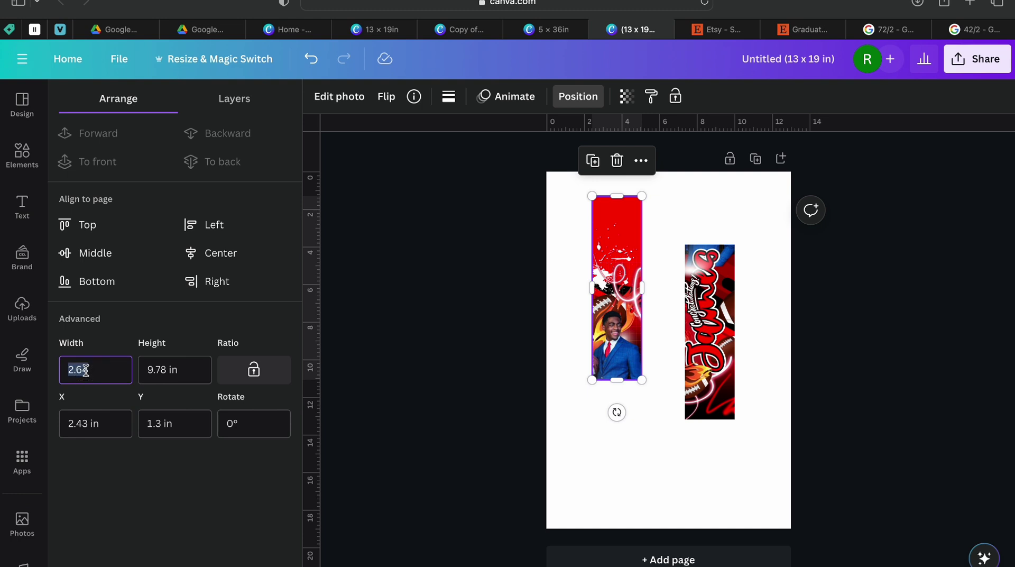
text(5)
click(165, 377)
text(1)
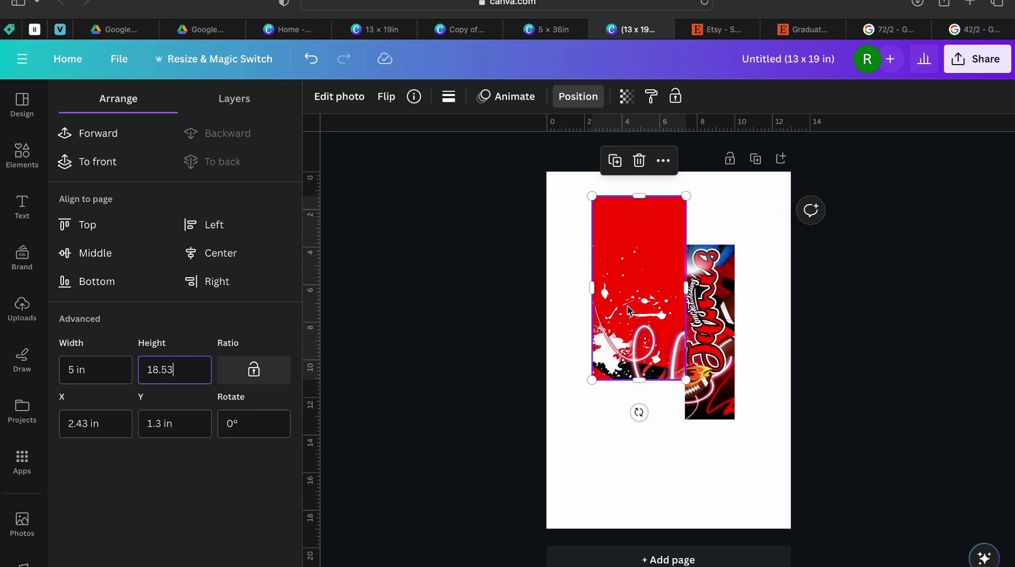
key(Return)
mouse_move(630, 326)
mouse_down()
mouse_move(613, 304)
mouse_move(627, 324)
mouse_up()
Select the lower half on the 13 x 19 in page and check its original width and height in the 5 x 36 in design
click(711, 331)
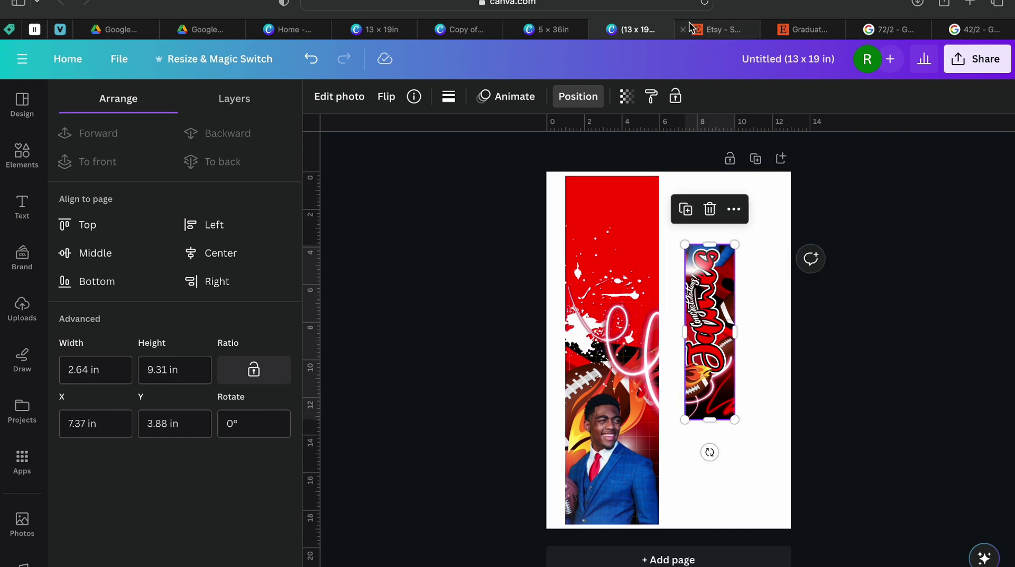
key(ctrl+shift+Tab)
click(682, 453)
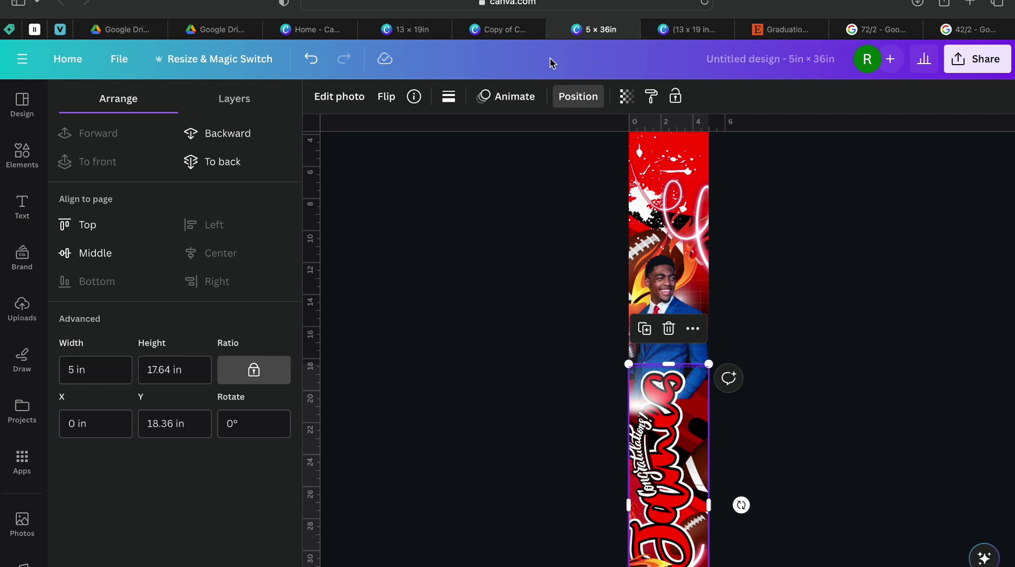
In the 13 x 19 in copy, lock the lower half's ratio, set it to 5 x 17.64 in and compare it with the original
click(690, 31)
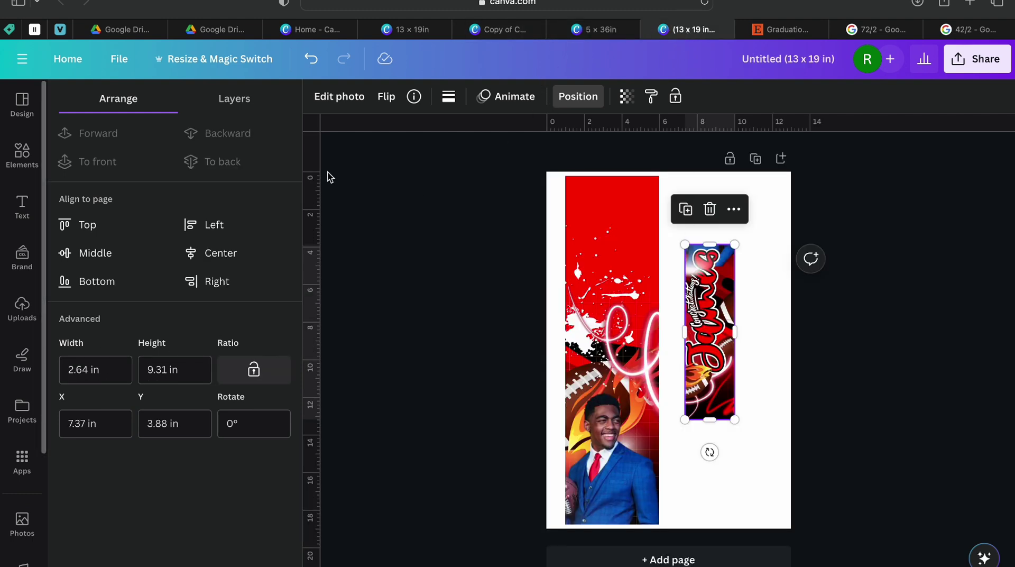
click(85, 375)
double_click(85, 376)
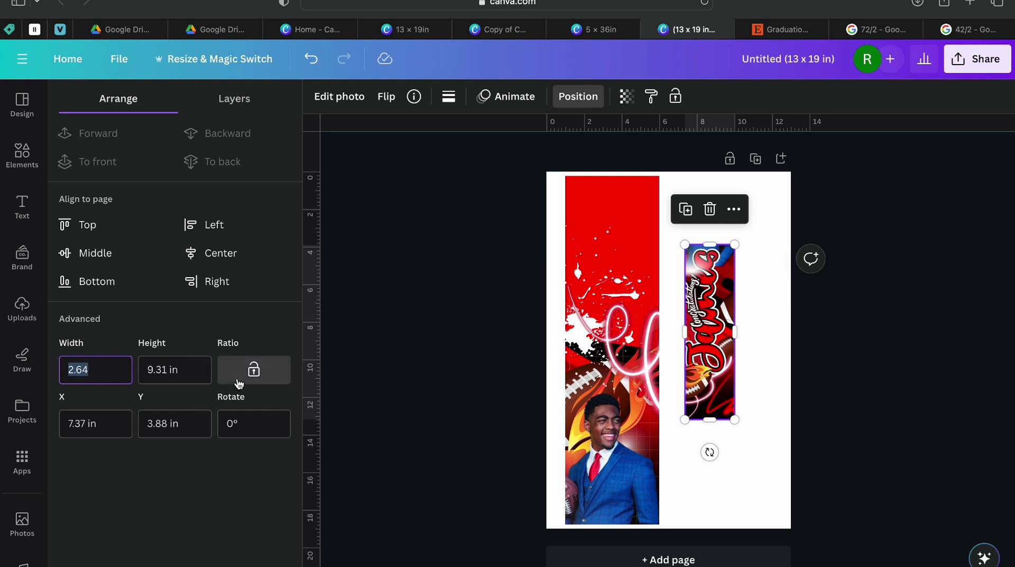
click(251, 370)
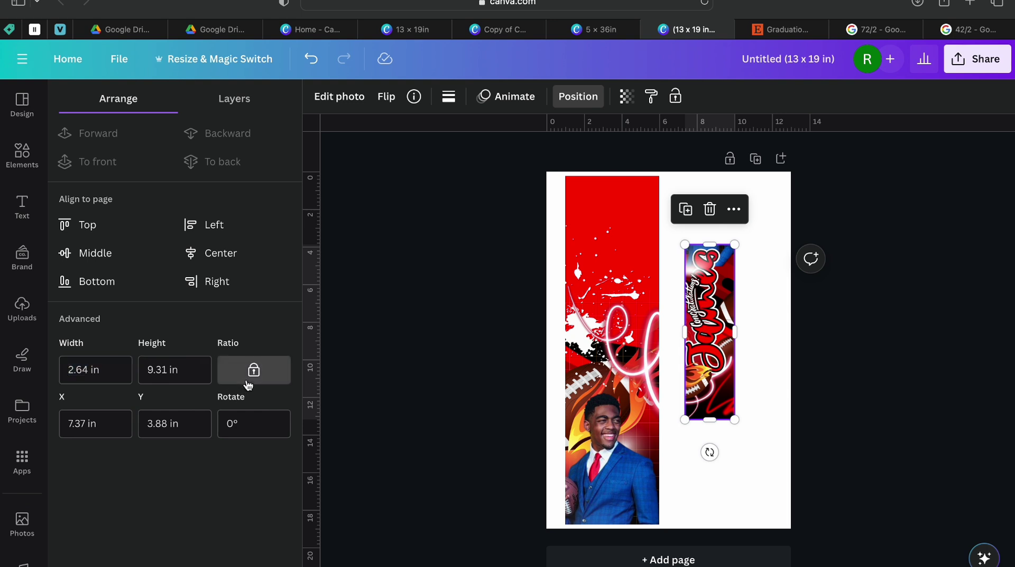
double_click(78, 371)
text(5)
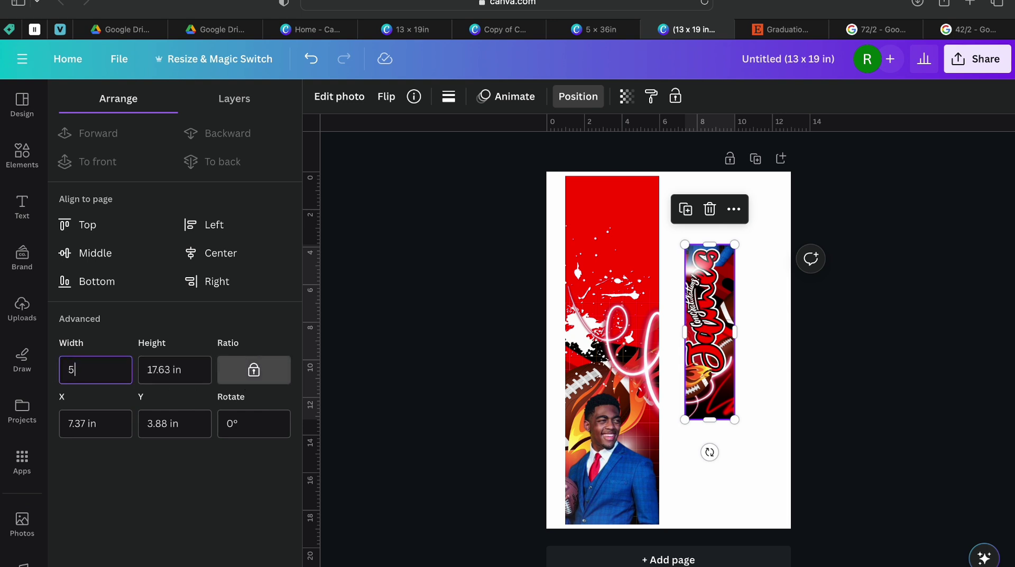
click(178, 369)
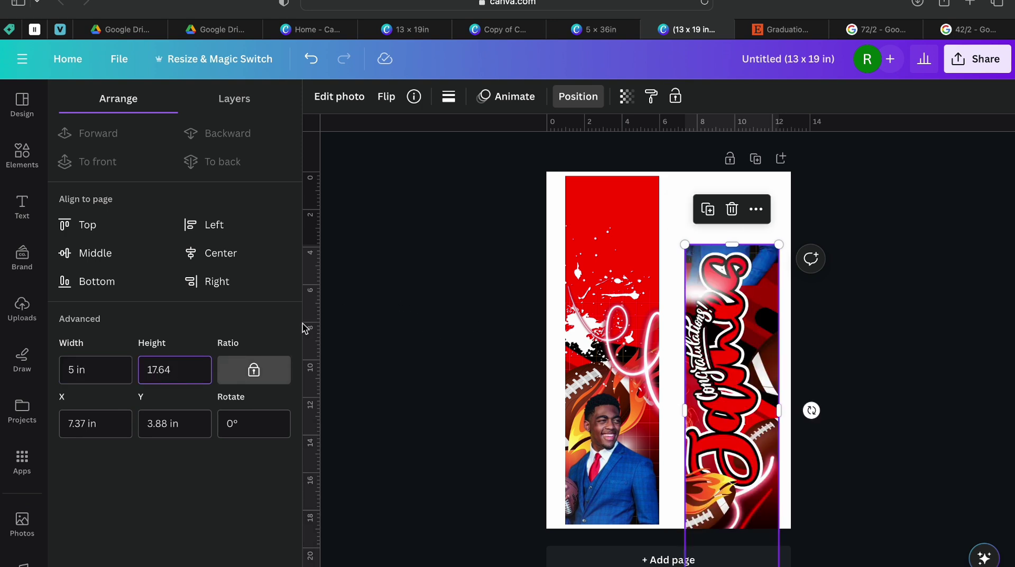
click(597, 29)
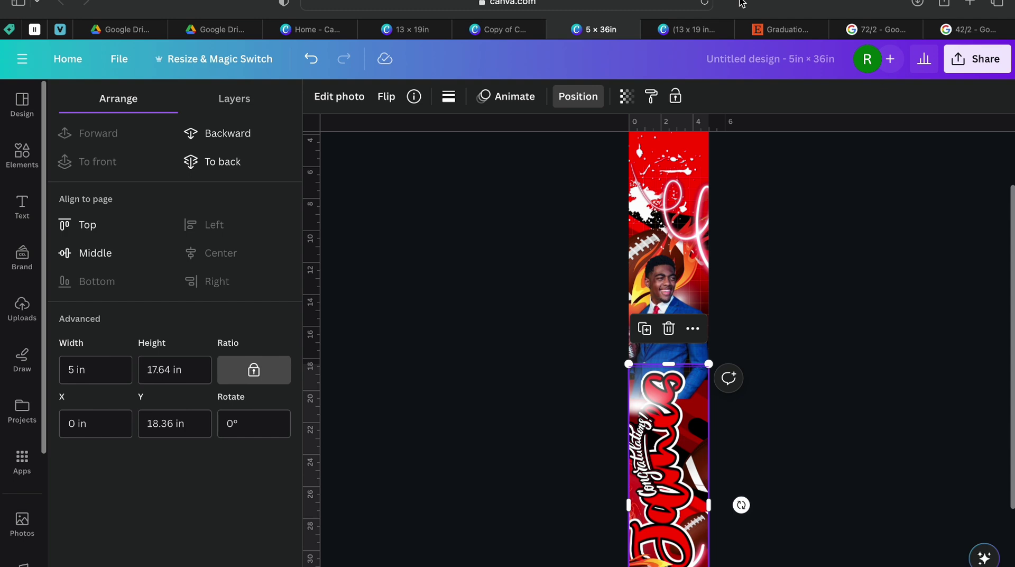
click(691, 29)
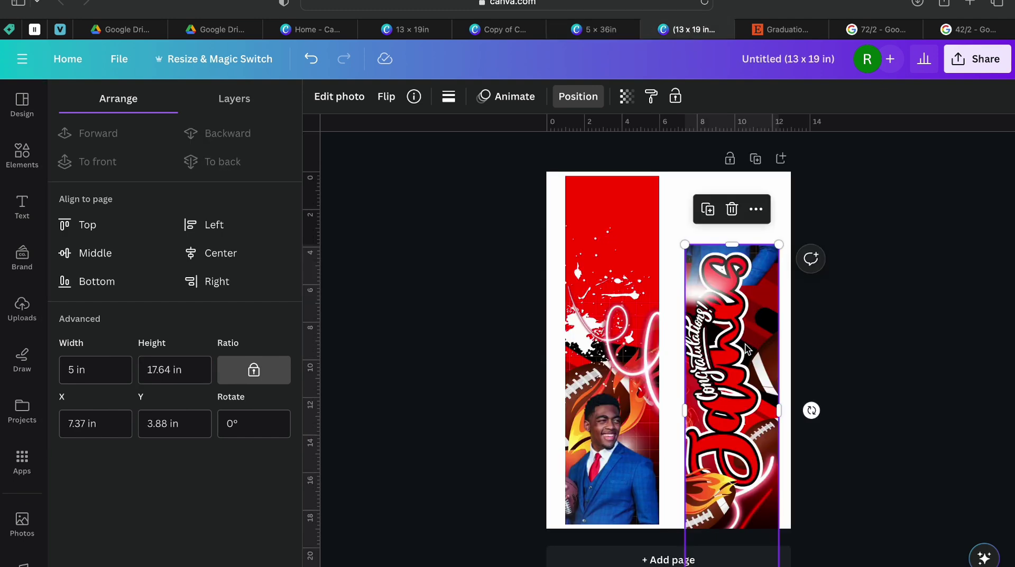
Move the lower half fully onto the page beside the upper half, with their bottom edges aligned
click(882, 316)
drag(712, 327, 731, 237)
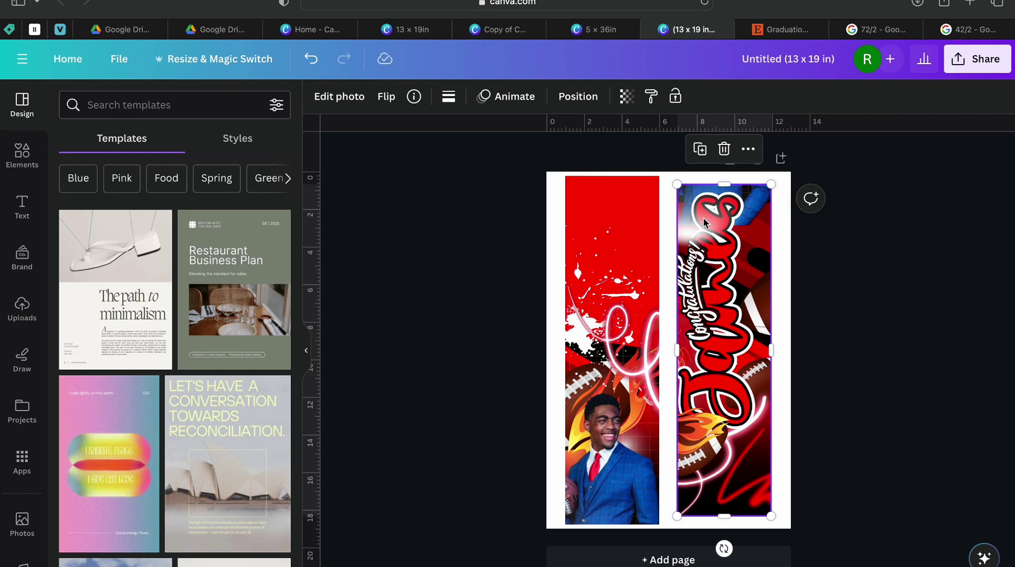
drag(714, 246, 715, 254)
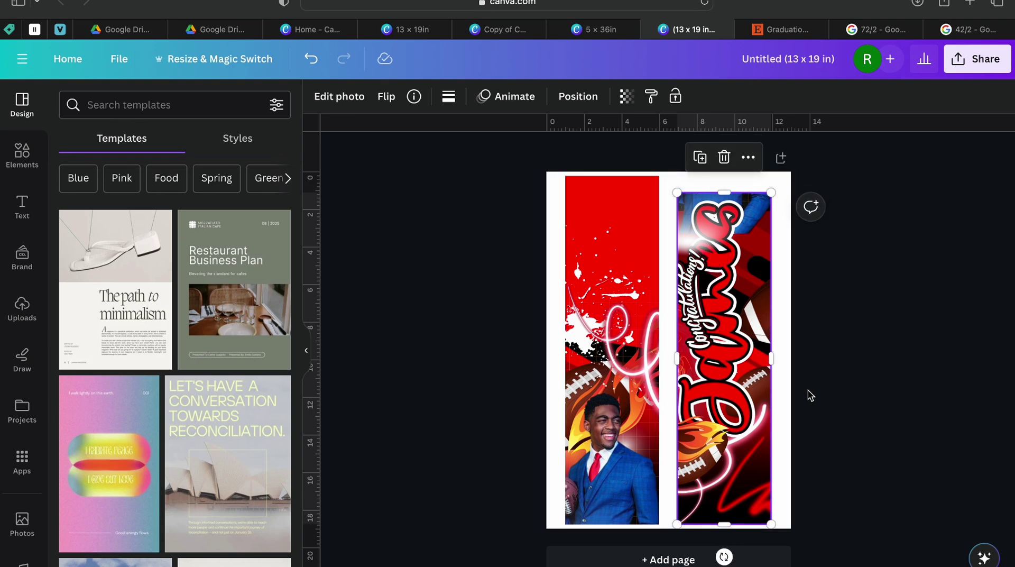
click(851, 329)
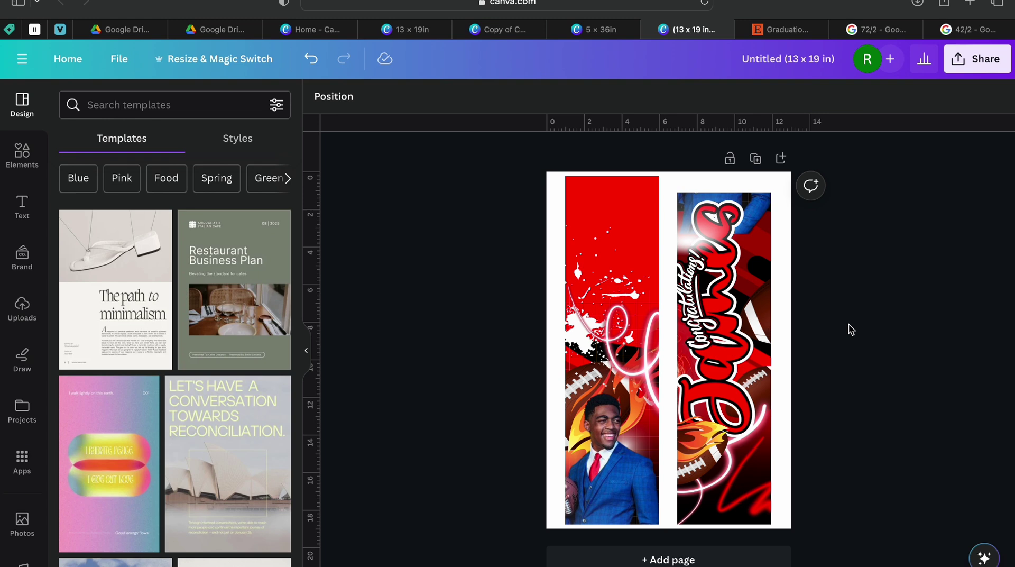